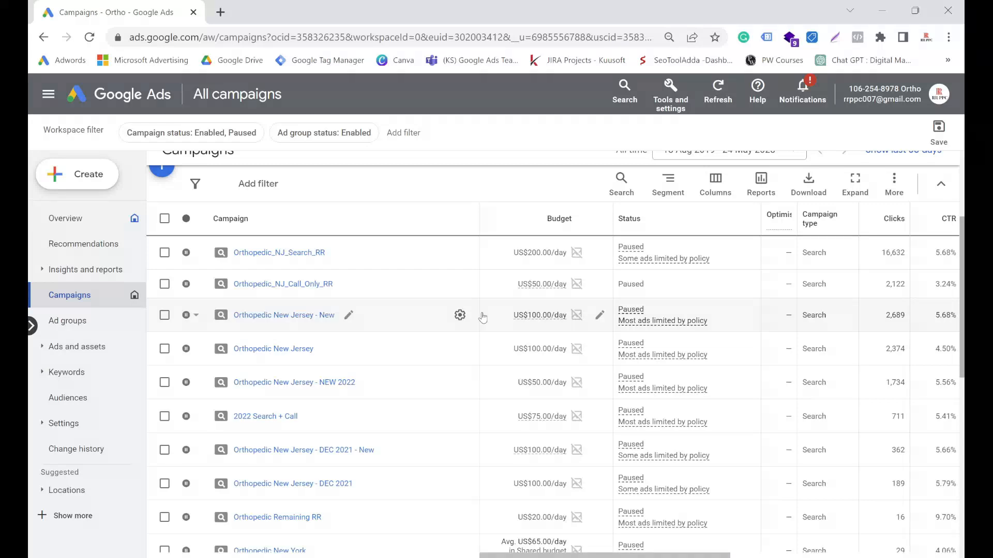
Step: Open the Assets report for all campaigns and look over the listed call assets
left_click(42, 351)
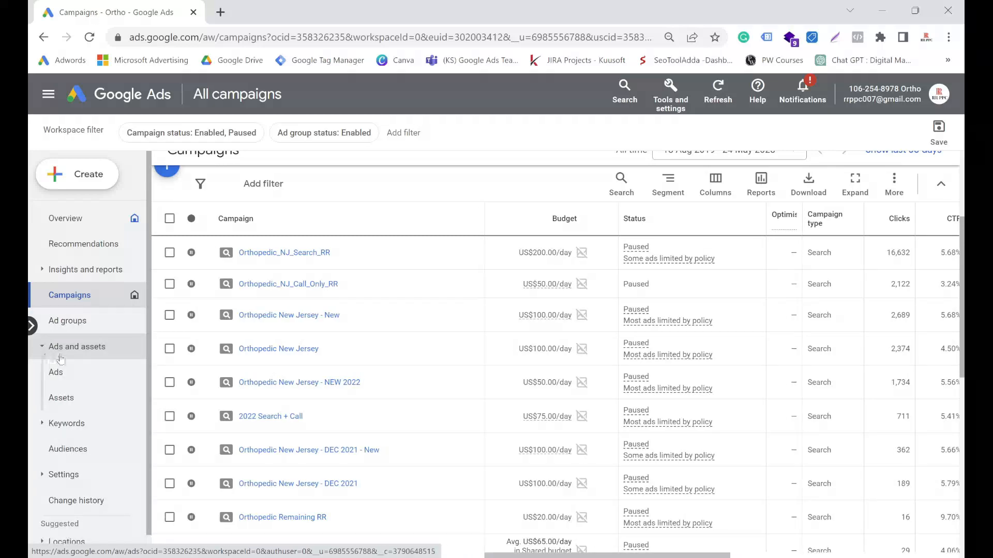
left_click(61, 400)
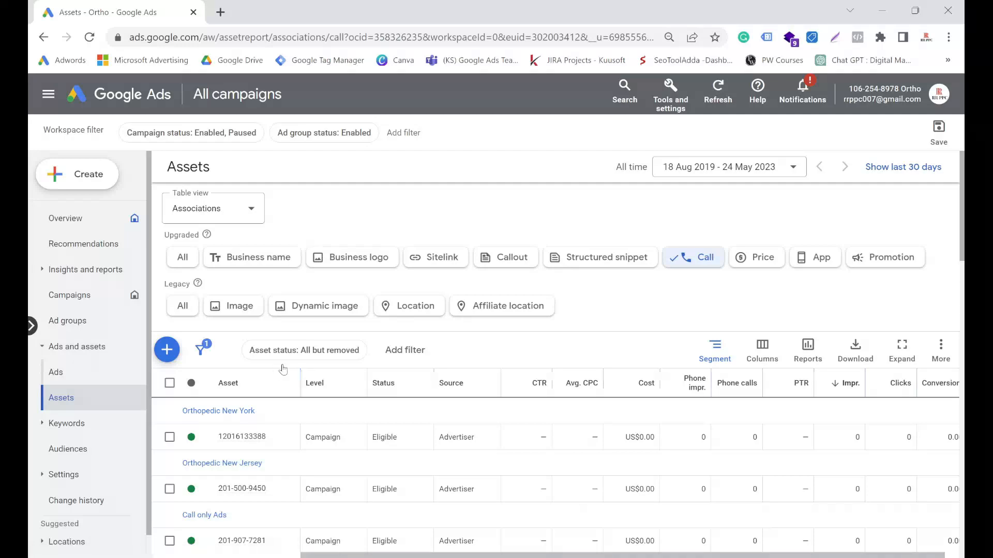
scroll(299, 372, "down", 7)
scroll(299, 372, "up", 4)
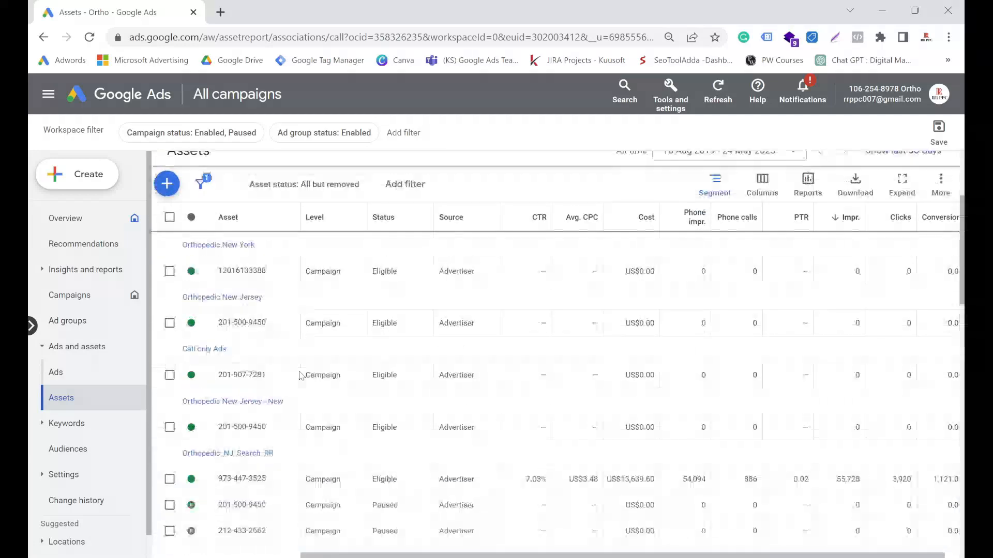
scroll(300, 372, "up", 3)
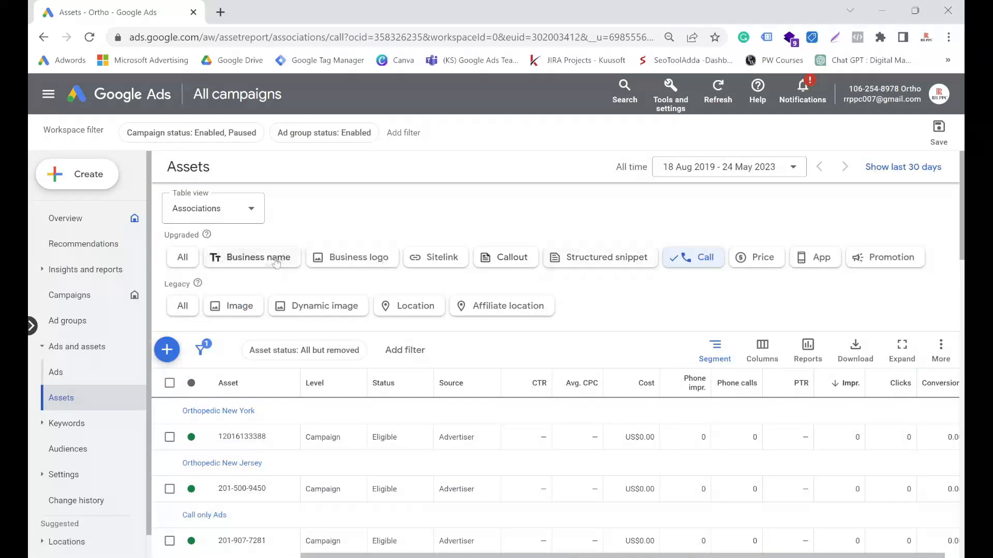
Step: Show all upgraded asset types and look through the complete list down to the totals
left_click(189, 258)
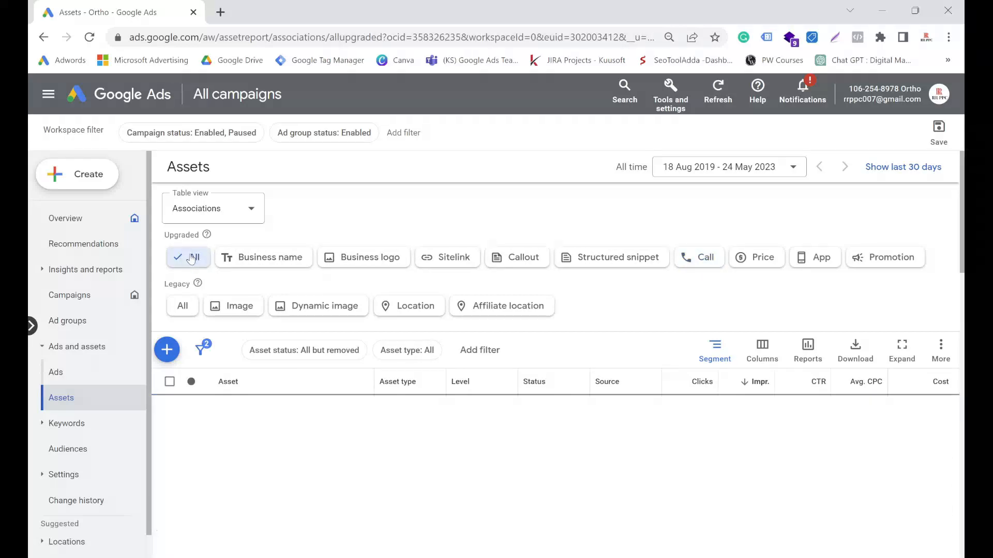
scroll(286, 409, "down", 10)
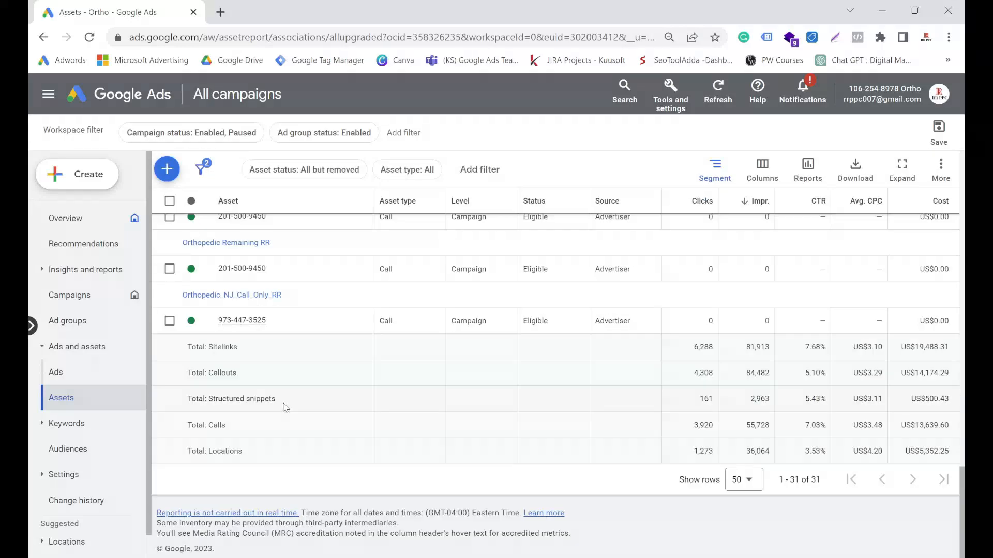
scroll(286, 408, "up", 10)
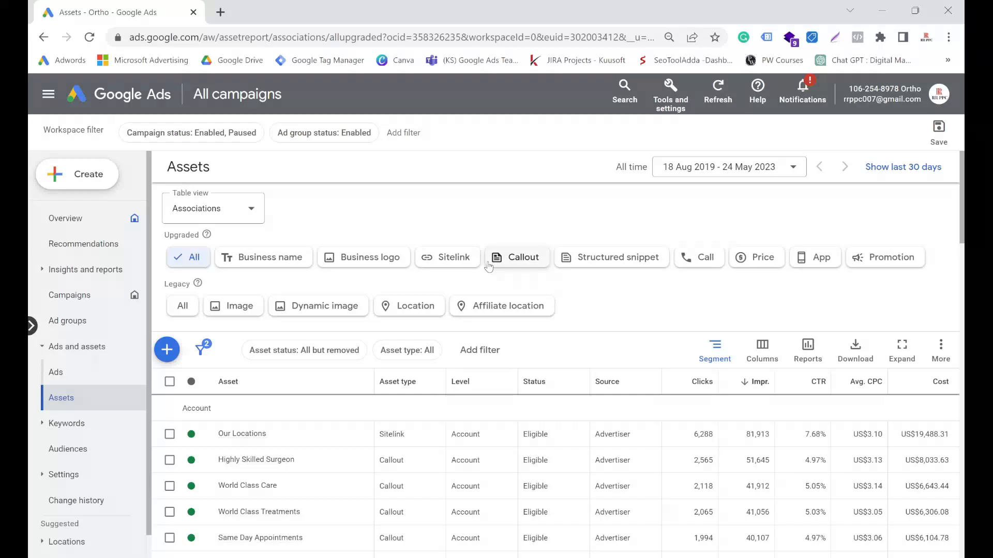
Step: Narrow the report to Call assets and examine their phone calls and conversions, especially for the Orthopedic_NJ_Search_RR campaign
left_click(701, 257)
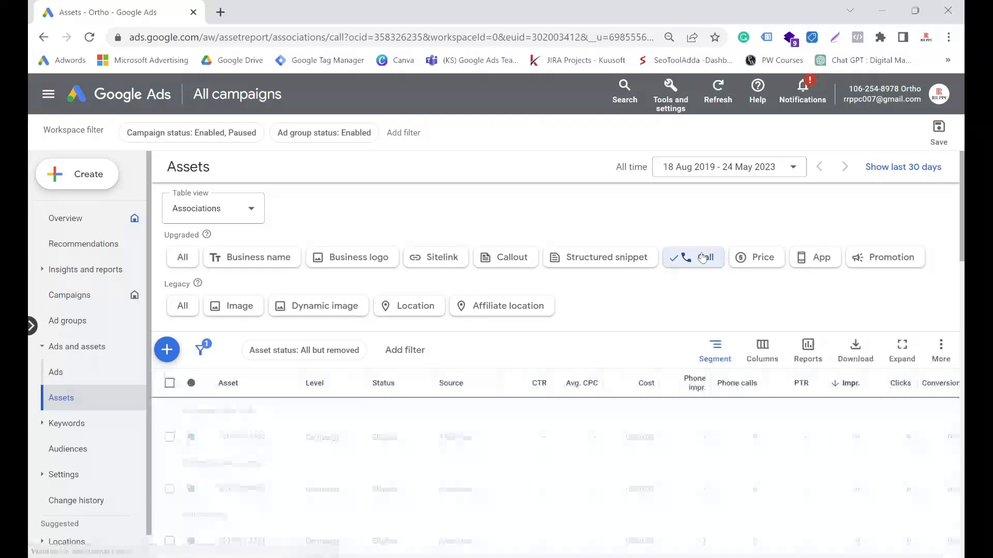
scroll(290, 335, "down", 3)
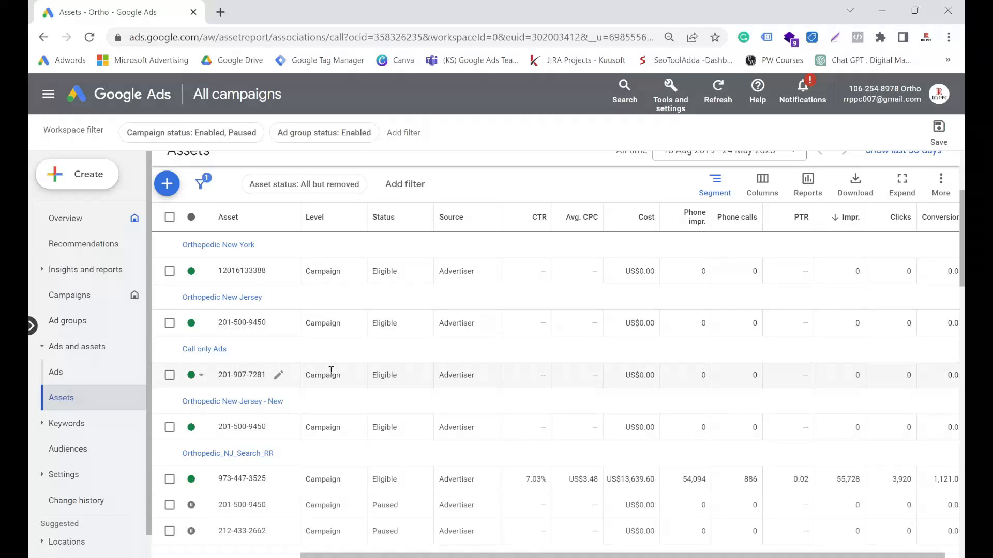
scroll(331, 371, "down", 3)
scroll(277, 357, "up", 6)
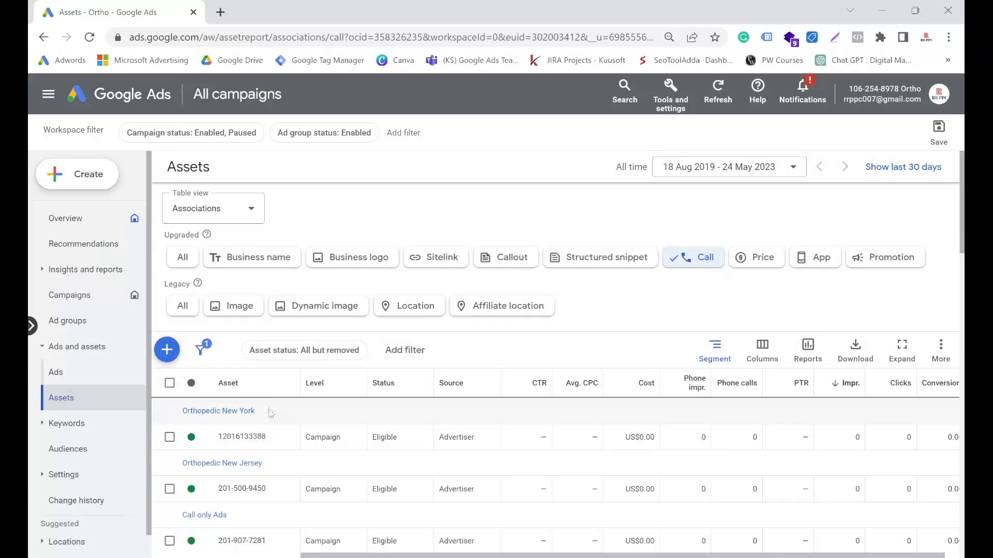
scroll(270, 414, "down", 3)
scroll(248, 406, "up", 3)
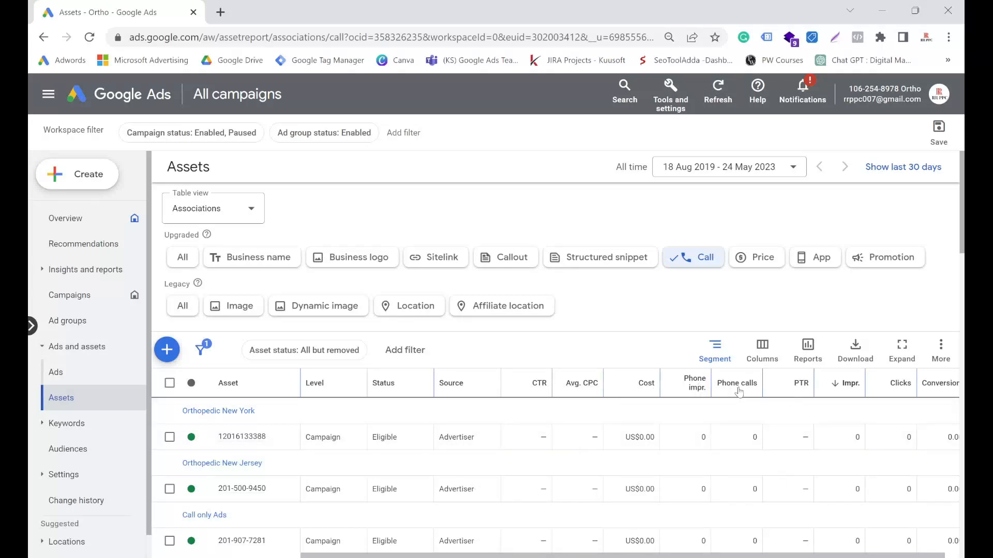
scroll(211, 299, "down", 5)
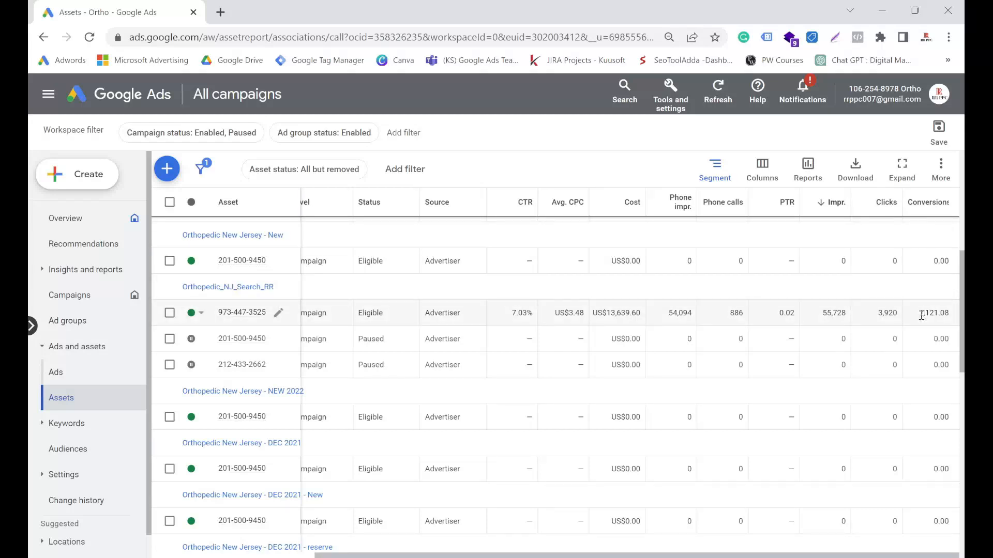
left_click_drag(920, 314, 951, 314)
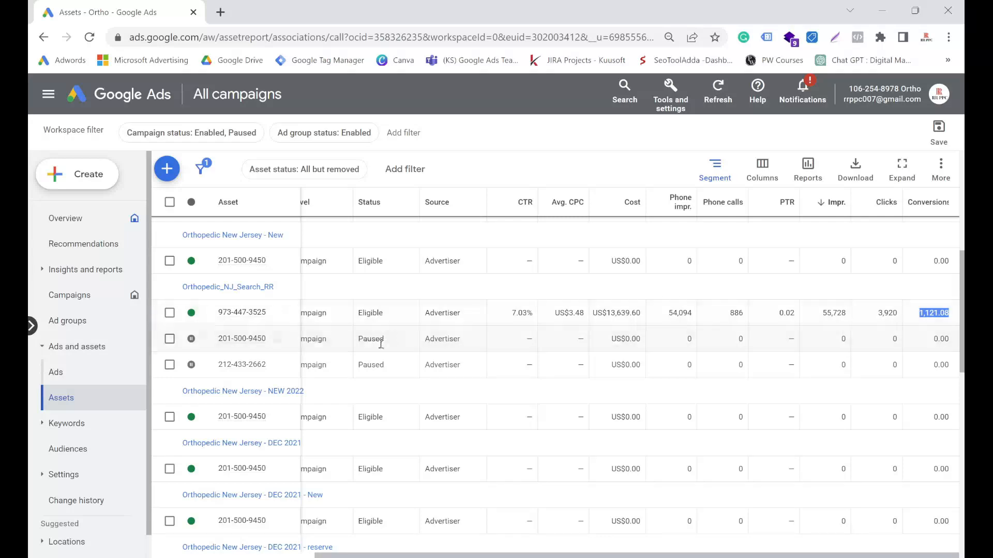
scroll(381, 344, "up", 3)
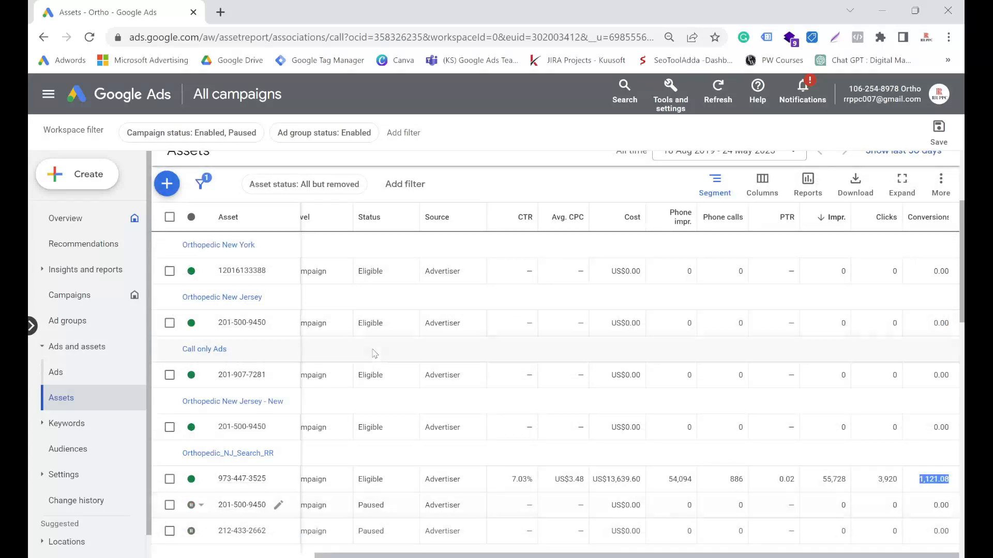
scroll(372, 355, "up", 3)
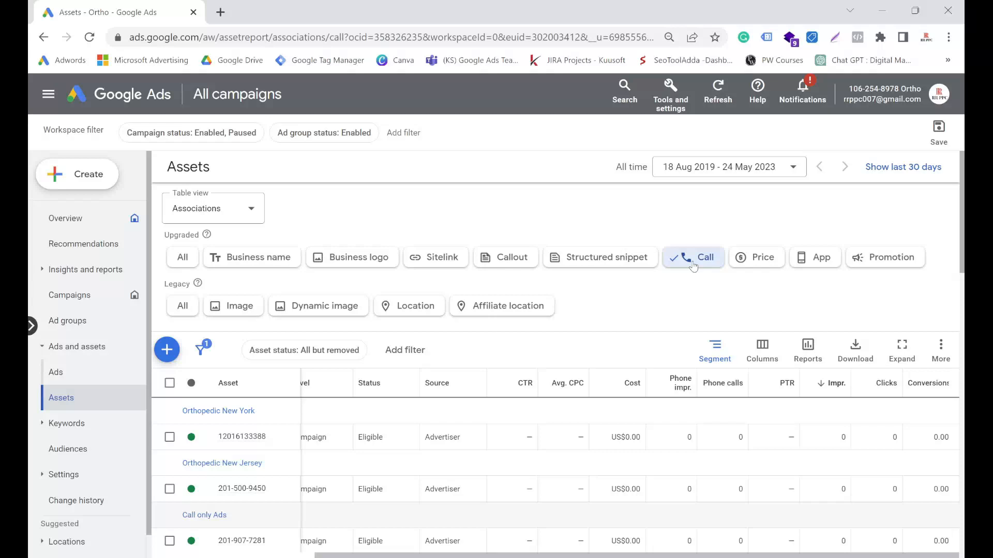
Step: Start a new call asset and choose Account as the level it is added to
left_click(167, 350)
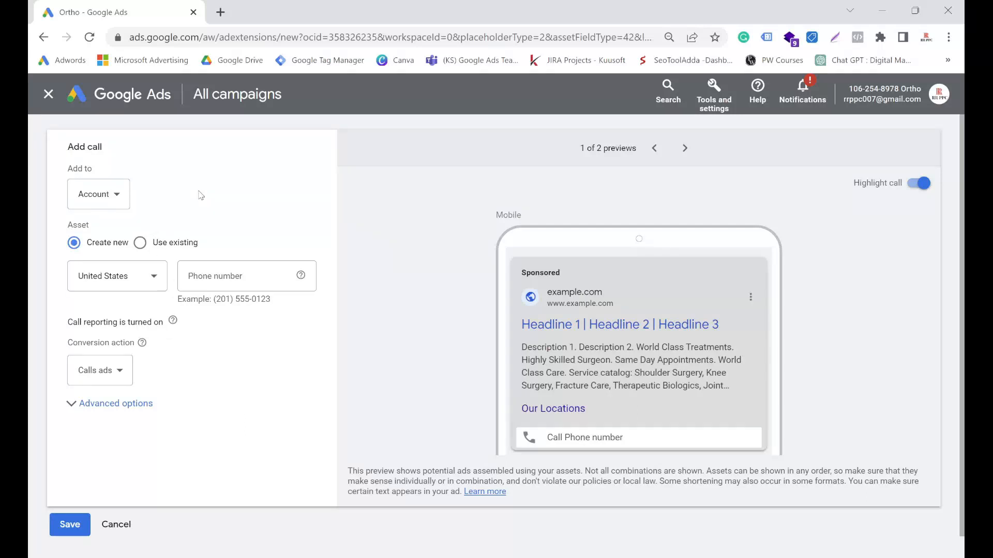
left_click(93, 198)
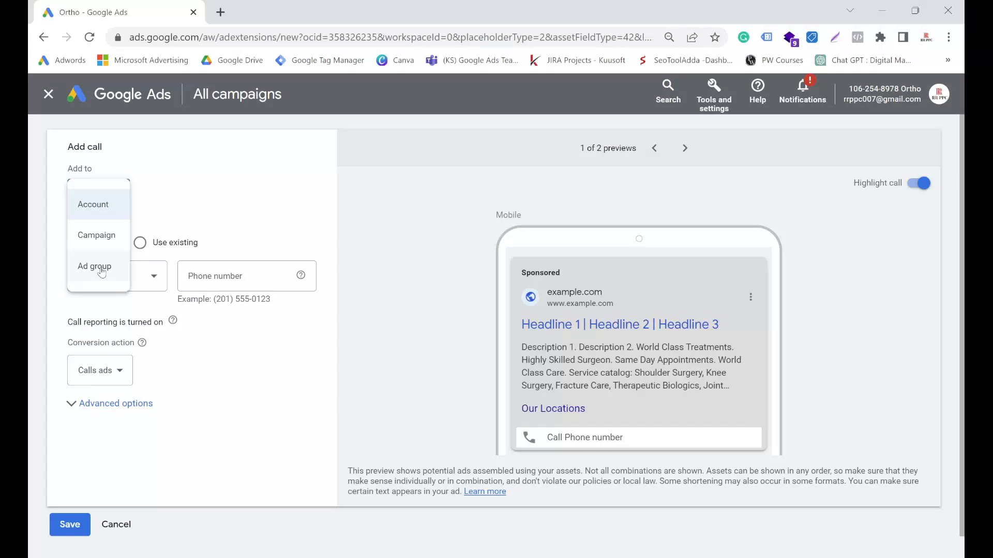
left_click(101, 206)
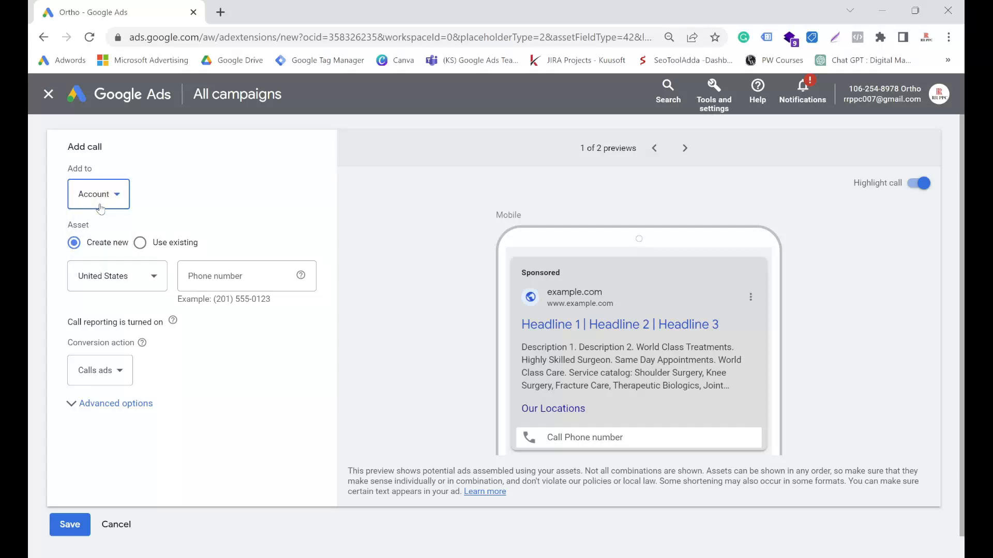
left_click_drag(74, 226, 103, 246)
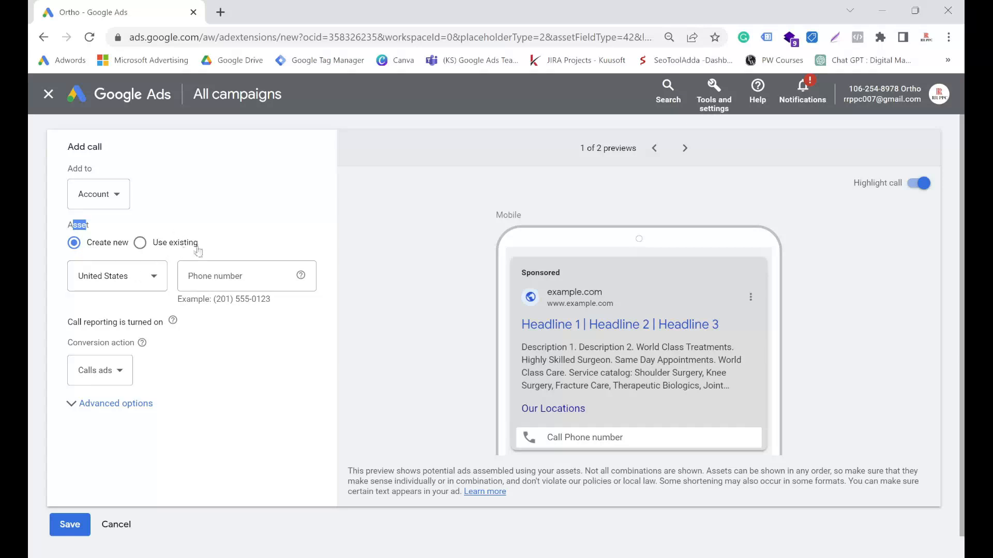
left_click(140, 248)
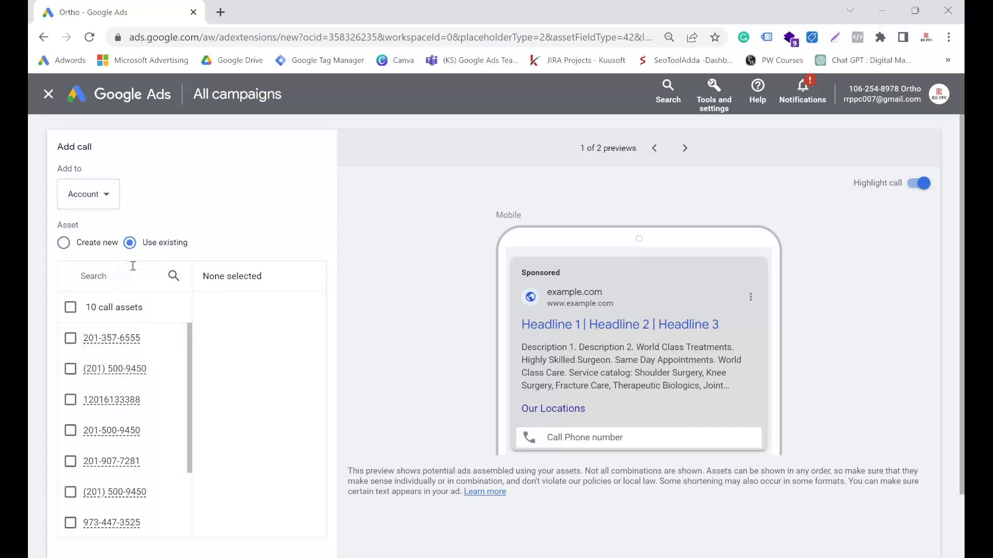
left_click(70, 339)
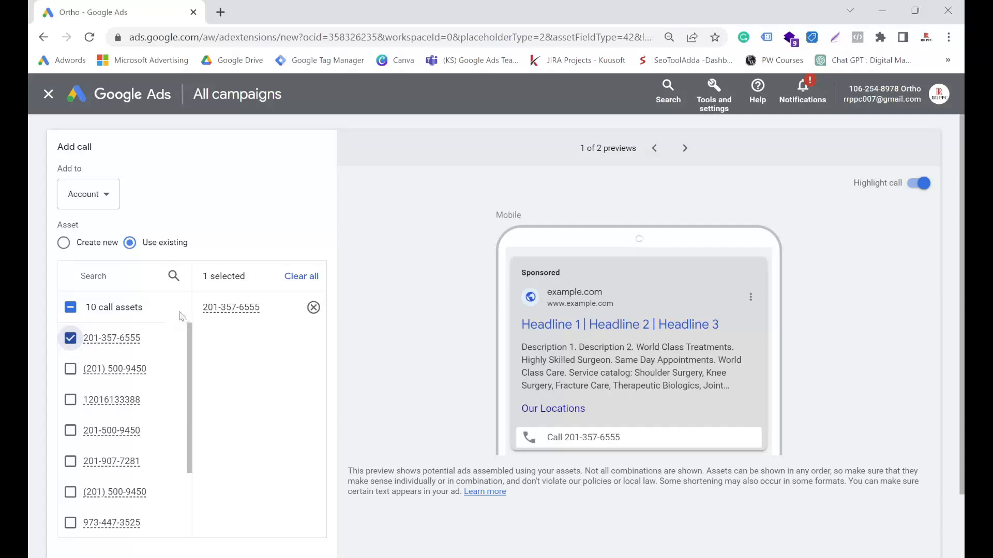
scroll(129, 362, "down", 2)
scroll(127, 227, "up", 2)
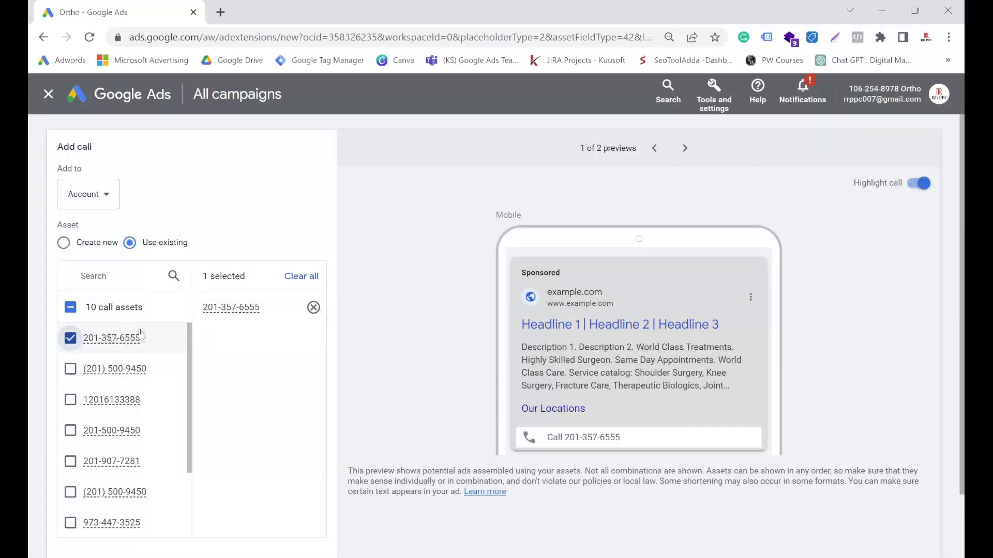
left_click(71, 338)
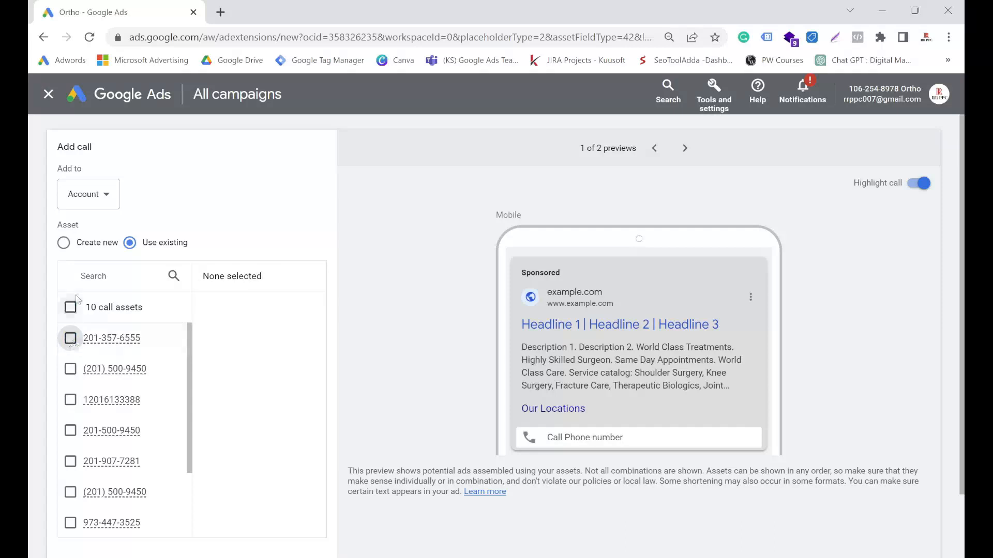
left_click(64, 244)
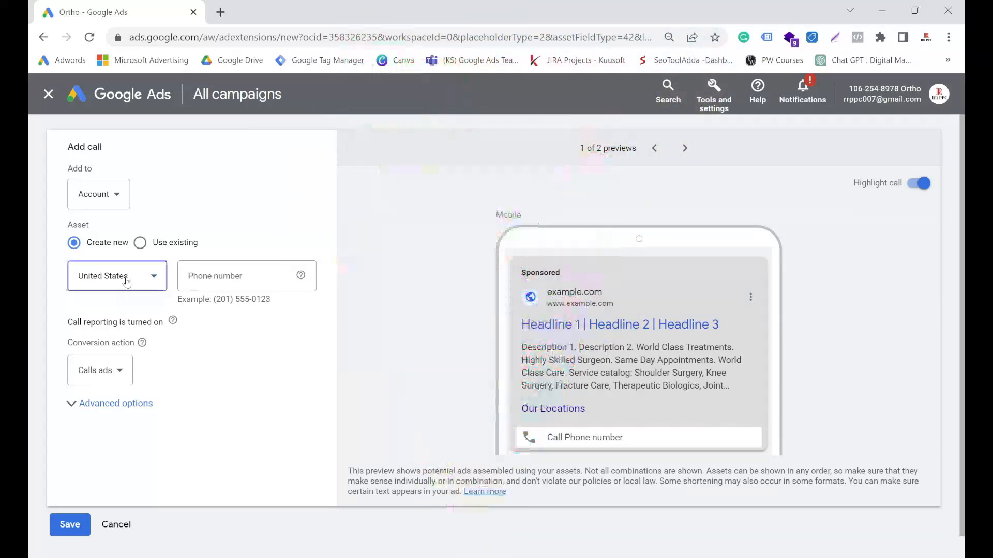
Step: Look through the available countries for the phone number and choose United States
left_click(126, 280)
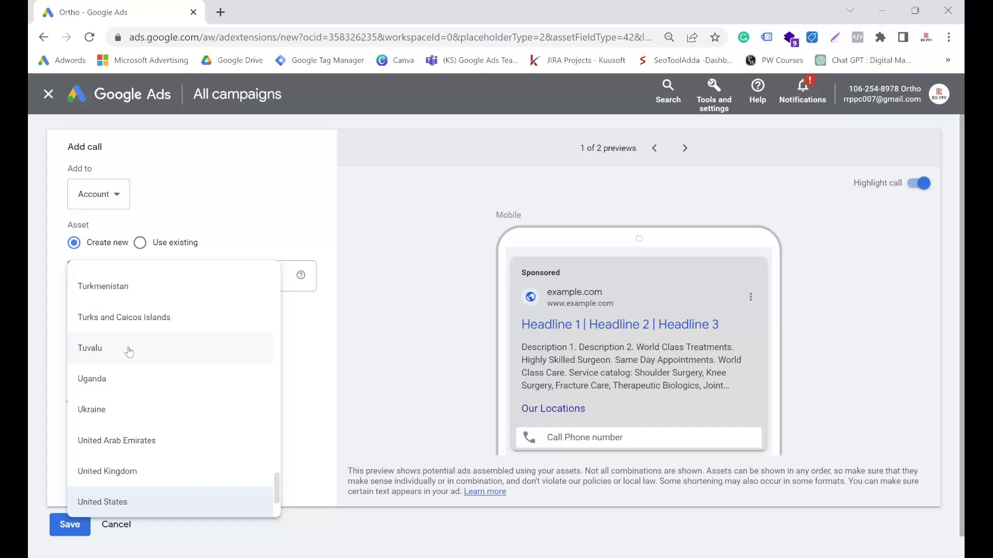
scroll(128, 383, "up", 10)
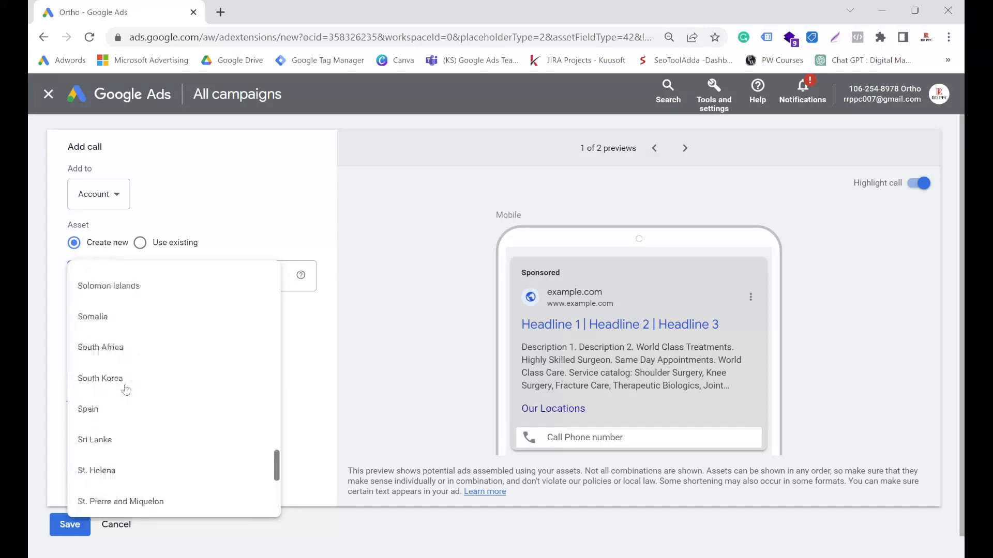
scroll(127, 385, "up", 15)
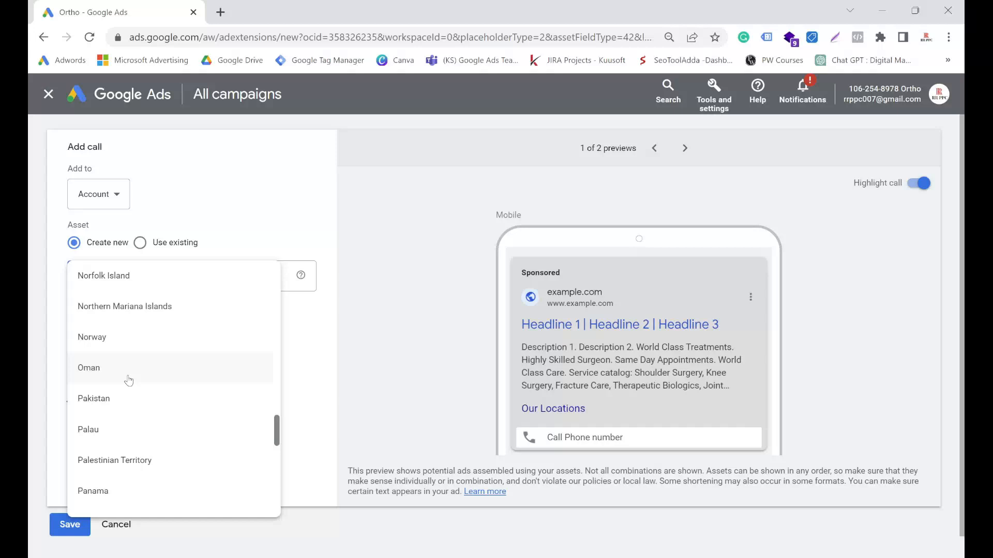
scroll(127, 375, "up", 3)
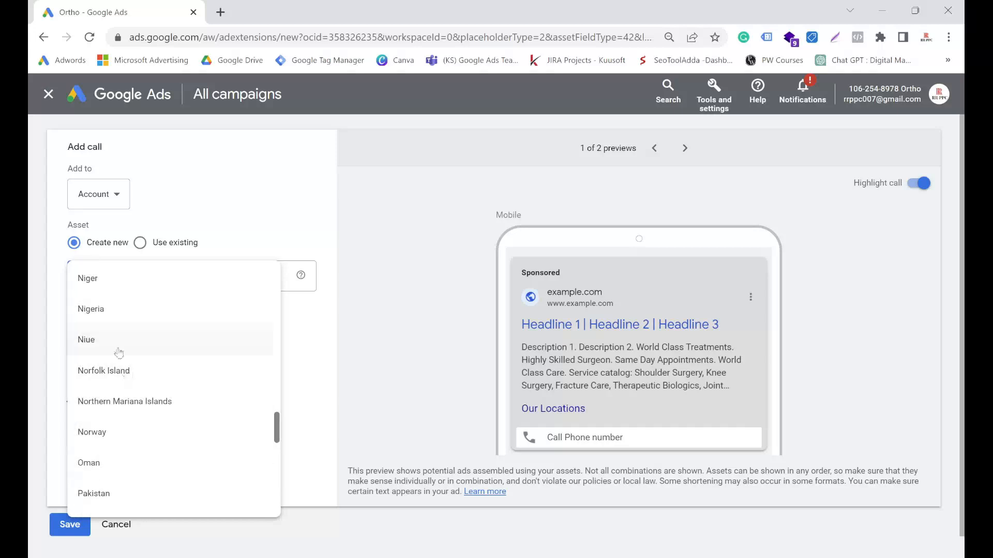
scroll(110, 363, "up", 20)
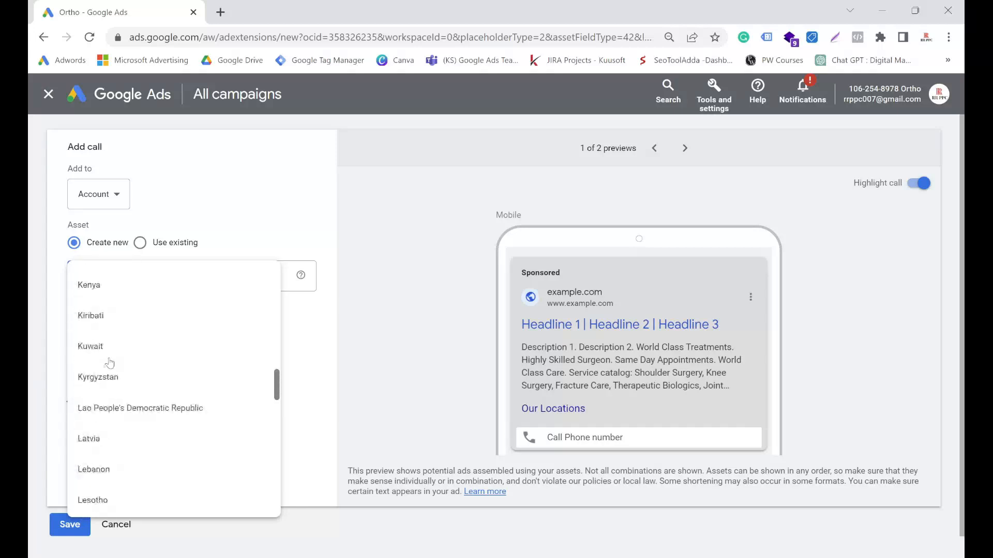
scroll(108, 362, "up", 5)
scroll(109, 362, "down", 4)
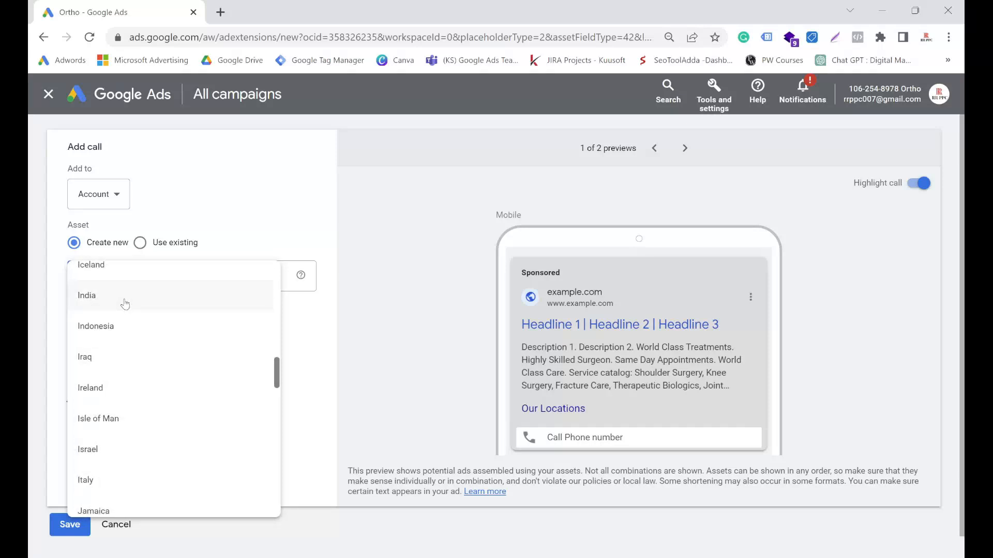
scroll(133, 356, "up", 20)
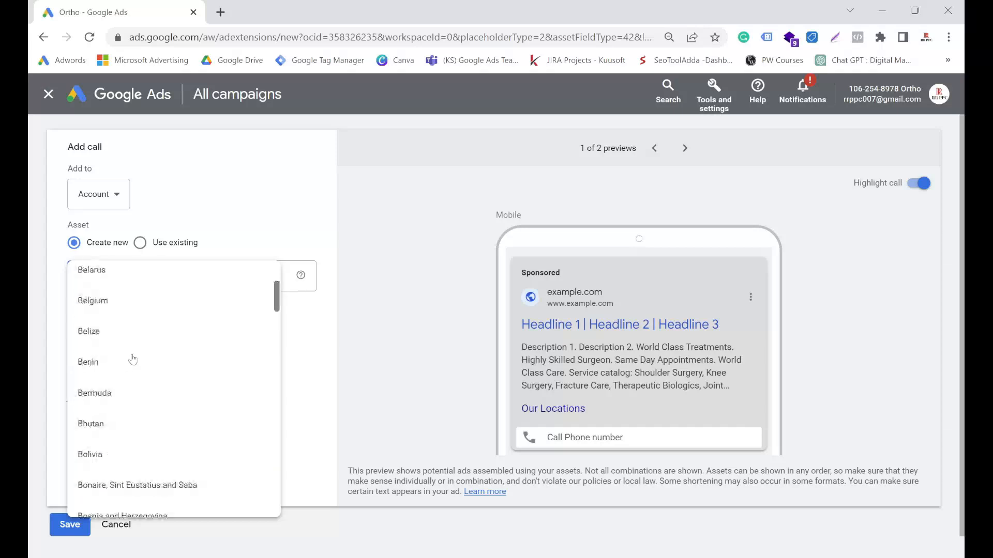
scroll(133, 358, "up", 10)
scroll(133, 358, "down", 19)
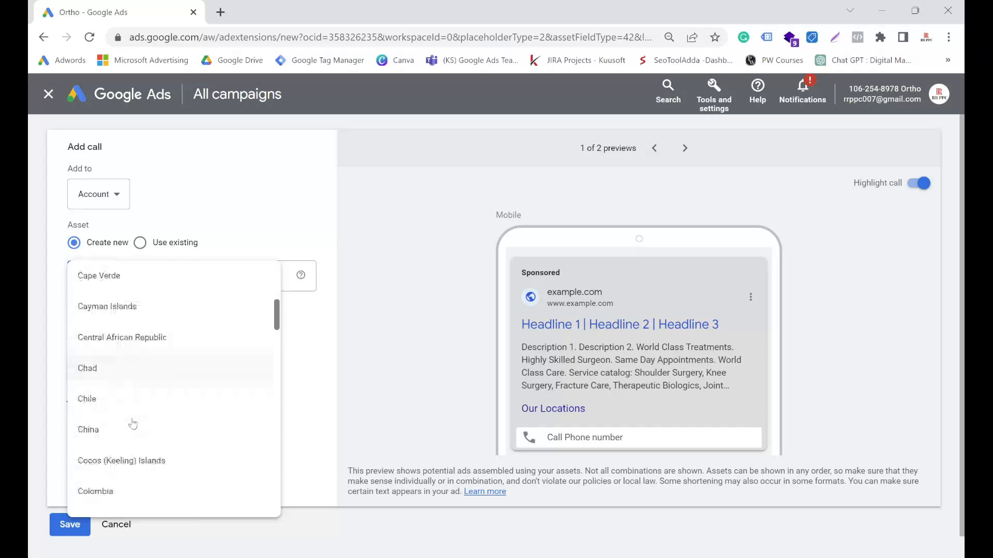
scroll(133, 424, "down", 20)
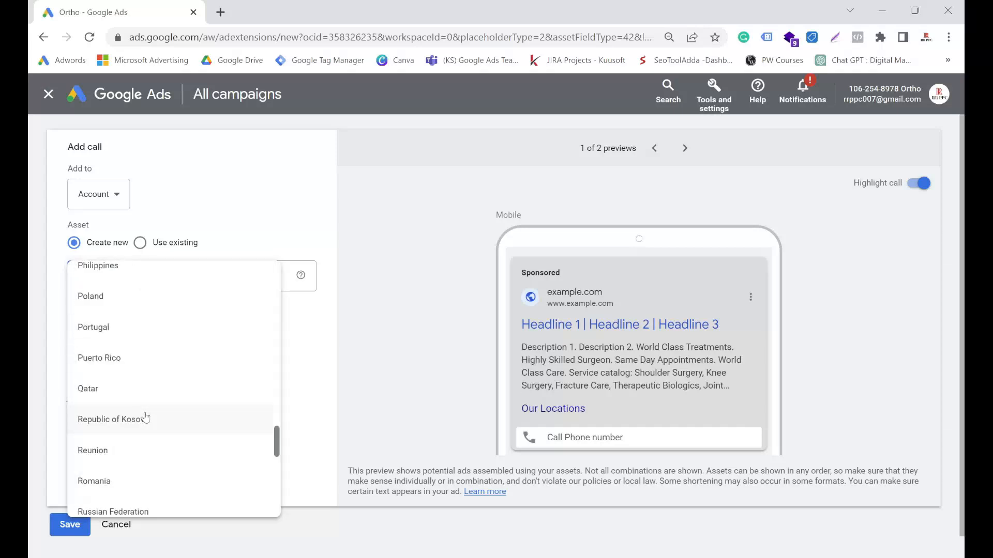
scroll(146, 416, "down", 20)
scroll(113, 365, "up", 2)
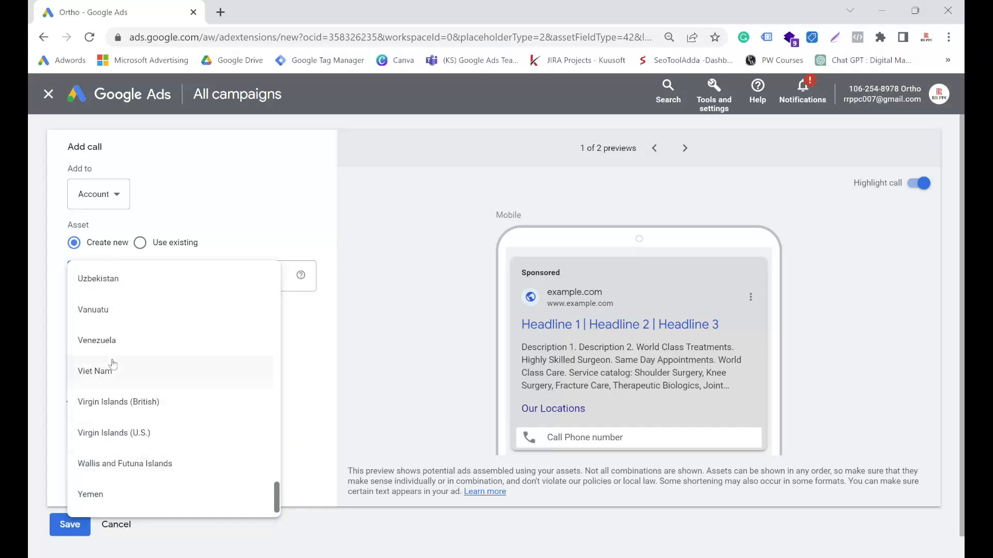
scroll(129, 402, "up", 4)
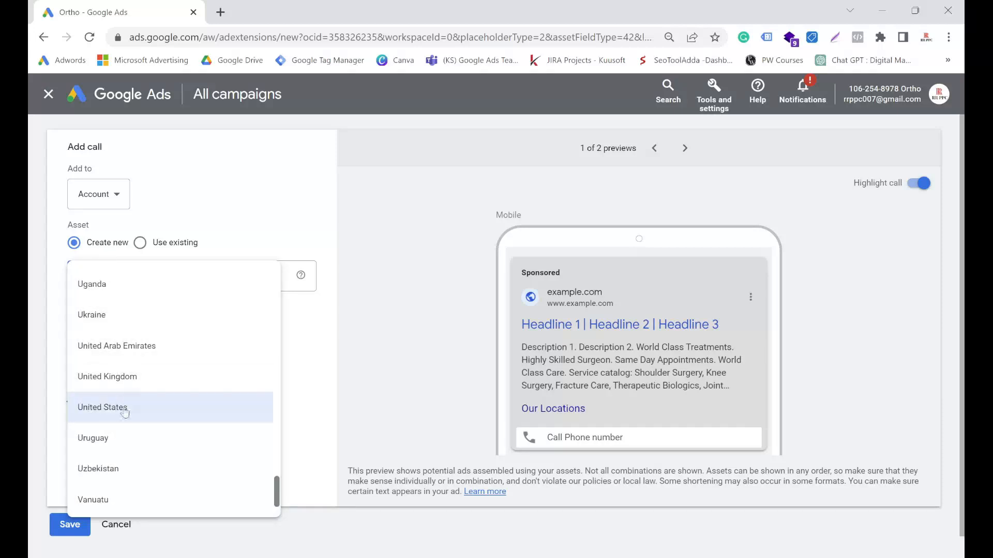
left_click(124, 412)
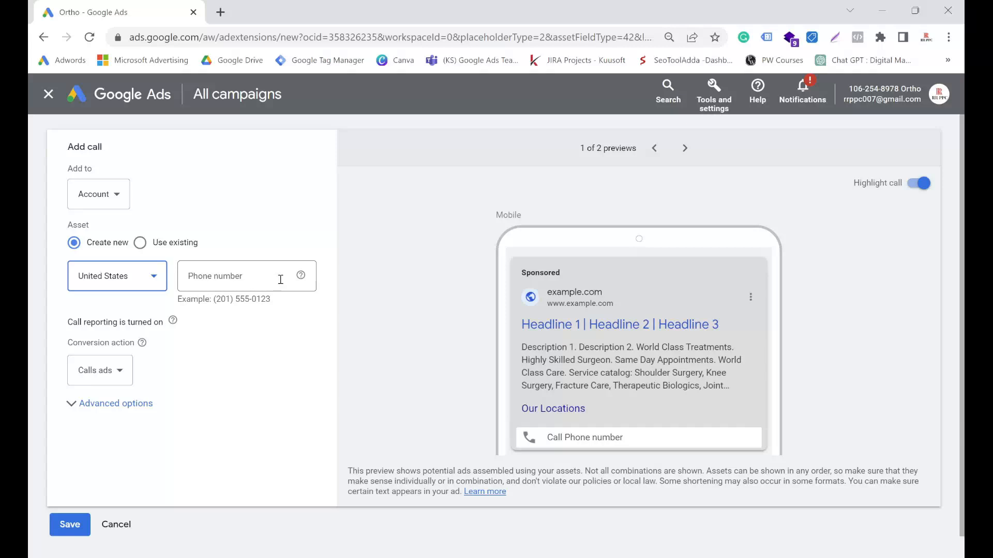
Step: Enter the business phone number for the new call asset
mouse_move(300, 280)
left_click(260, 278)
key("ctrl+v")
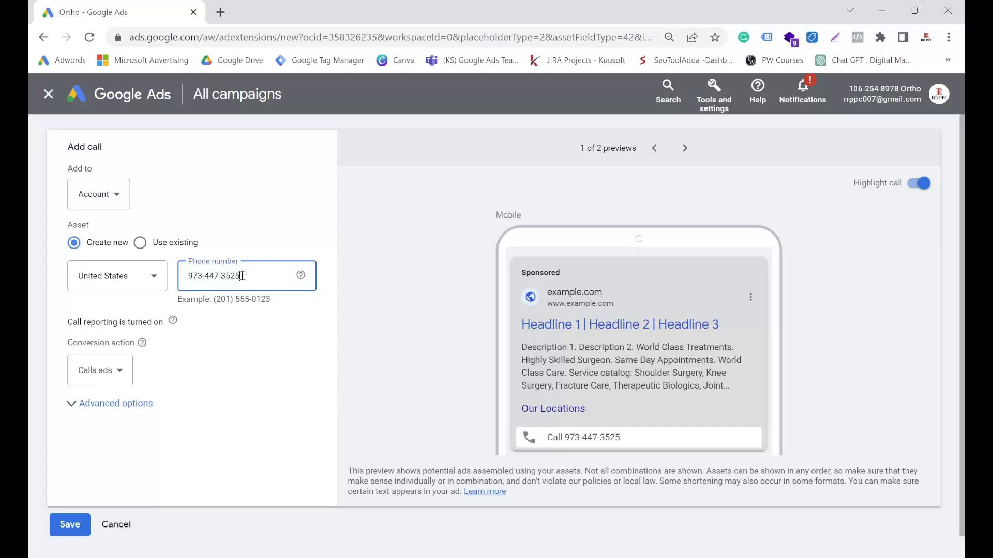
Step: Check the call reporting status of the new call asset and read its help note
scroll(241, 276, "down", 1)
left_click(71, 299)
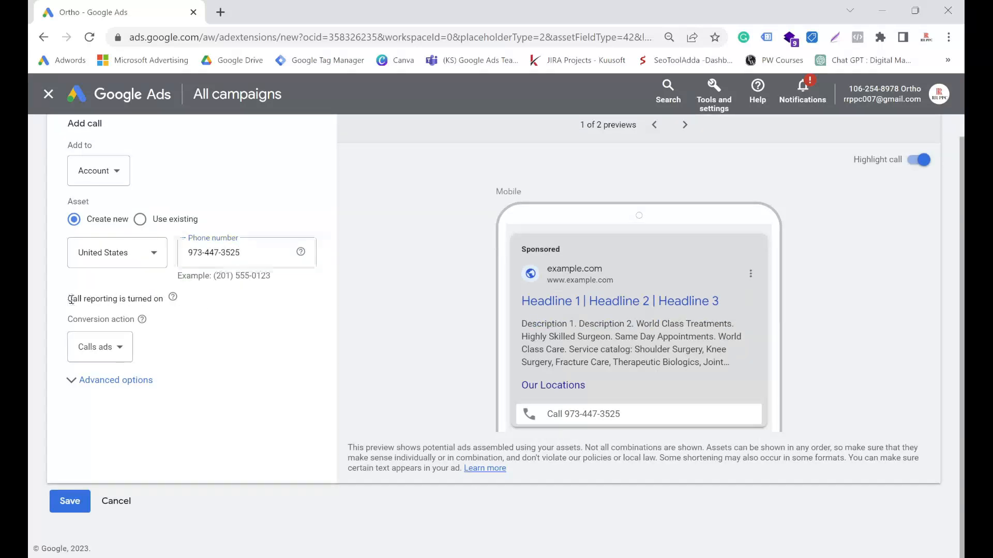
left_click_drag(72, 298, 165, 300)
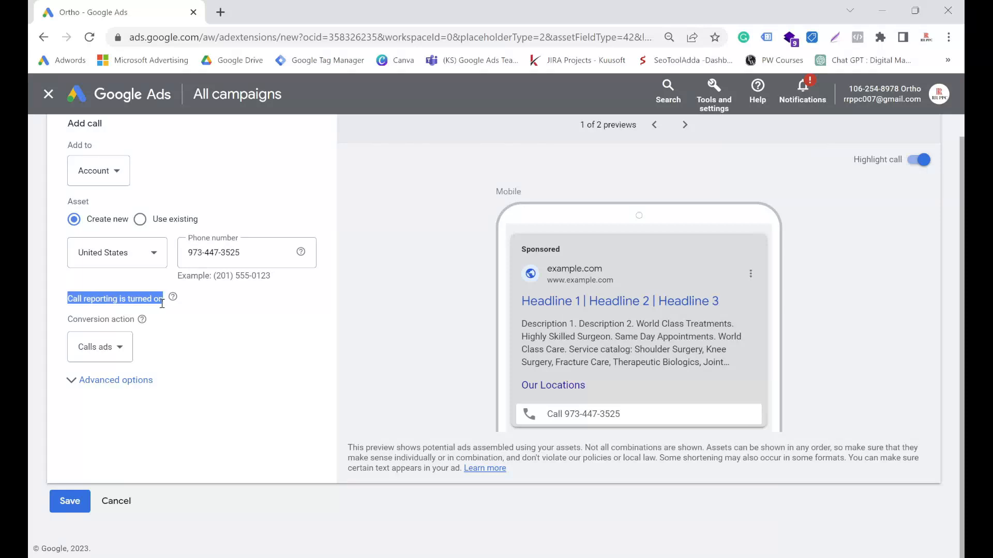
mouse_move(172, 296)
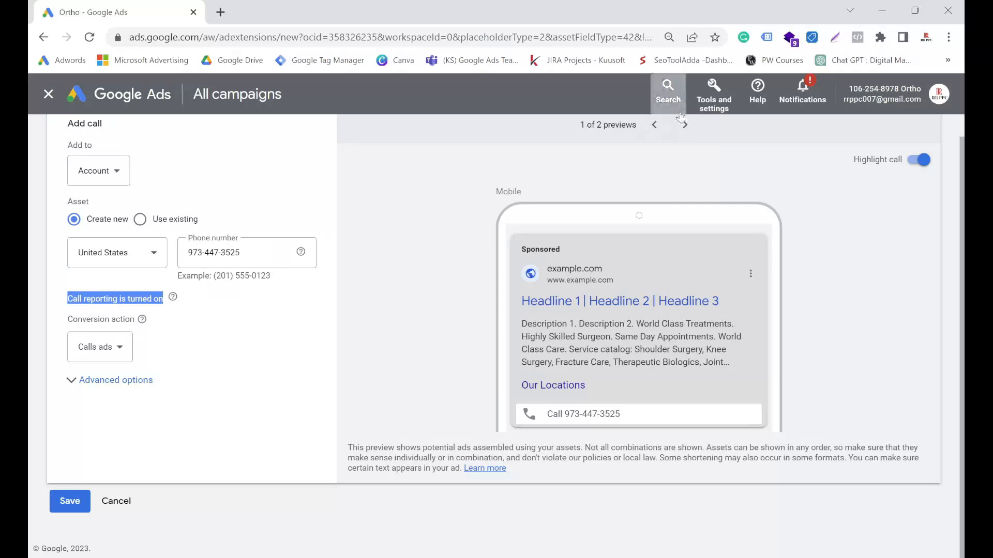
left_click(714, 96)
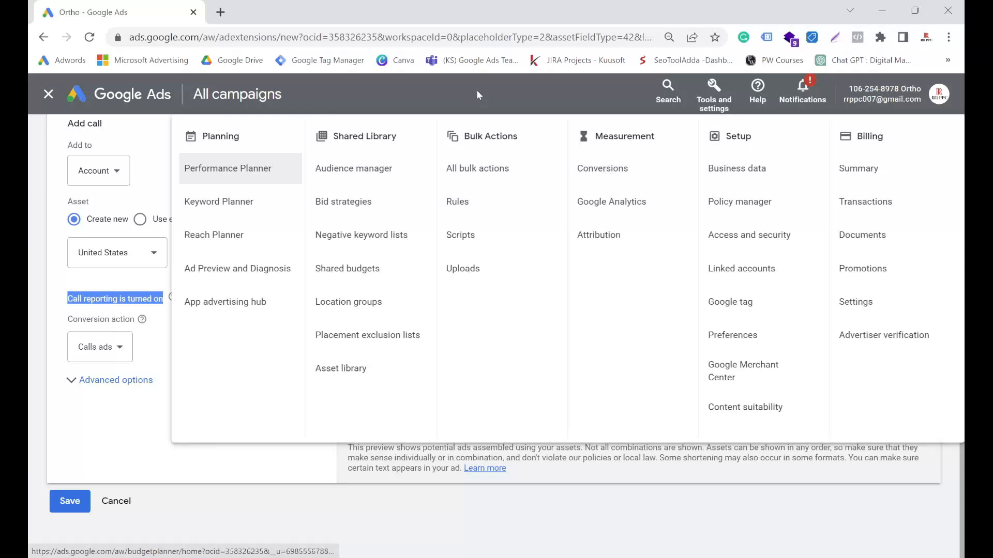
left_click(476, 89)
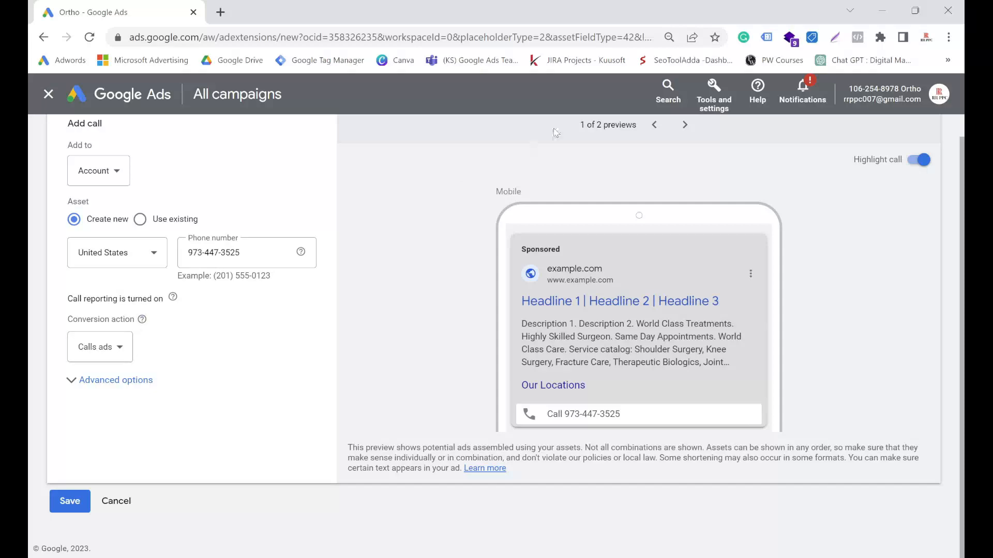
left_click(714, 96)
left_click(528, 106)
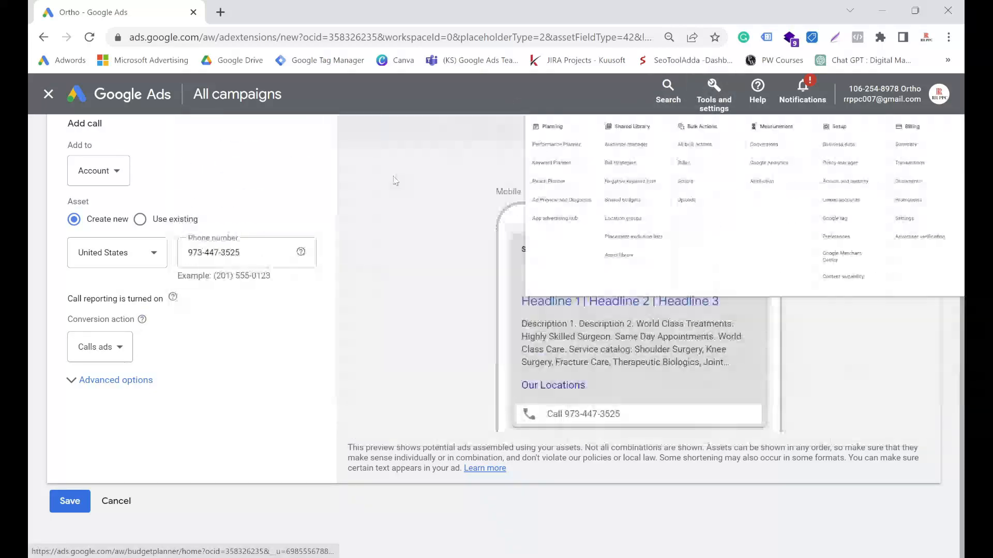
Step: Set the call asset's conversion action to Call from Extention
left_click(114, 349)
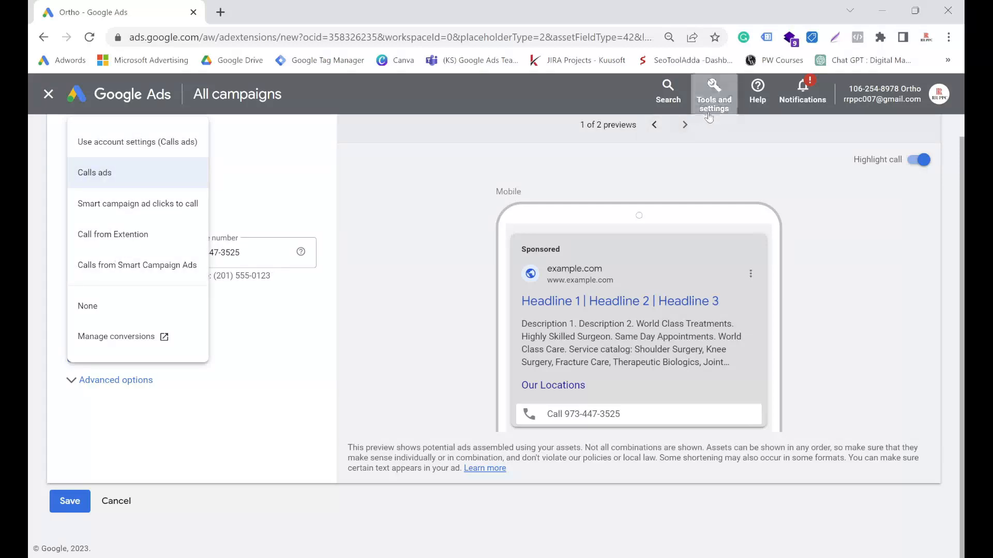
left_click(713, 95)
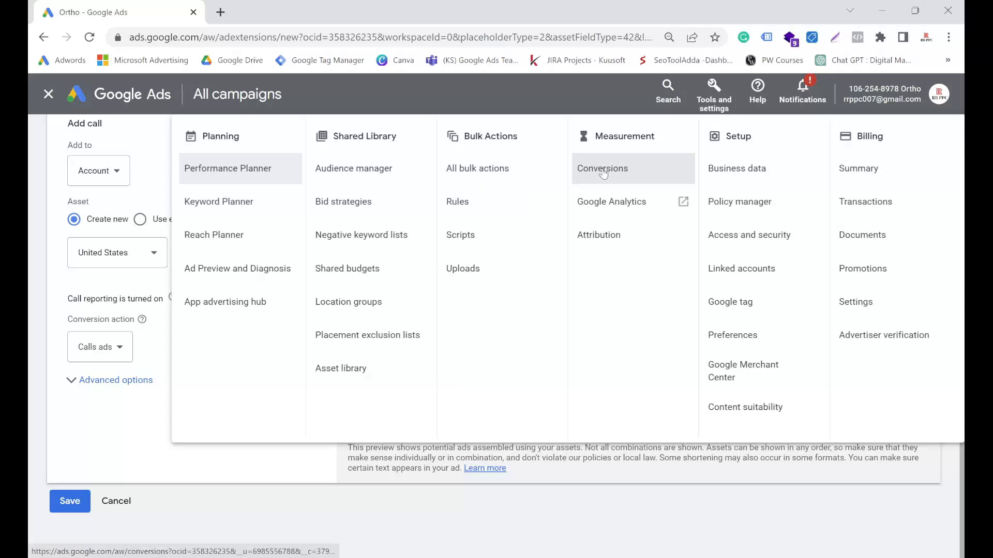
left_click(587, 98)
left_click(105, 351)
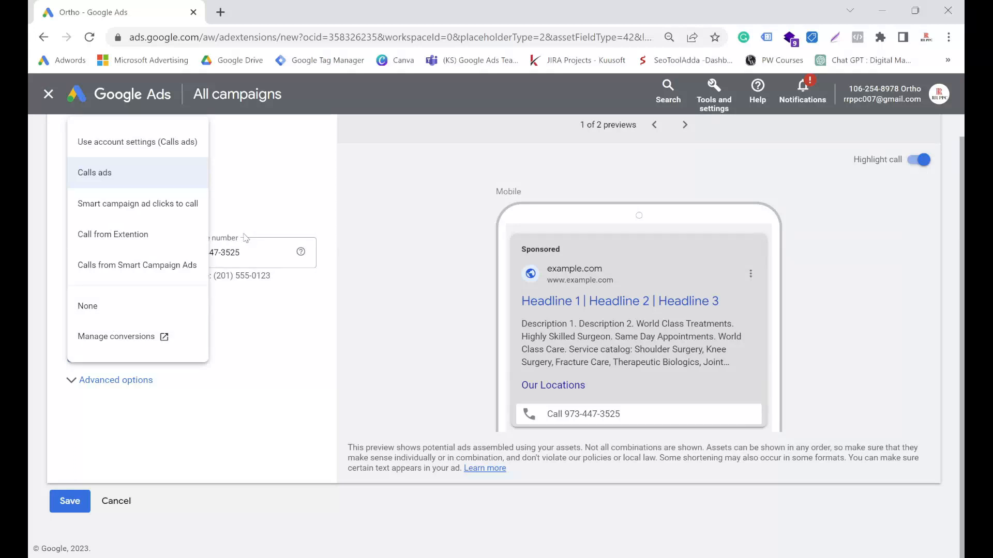
left_click(130, 242)
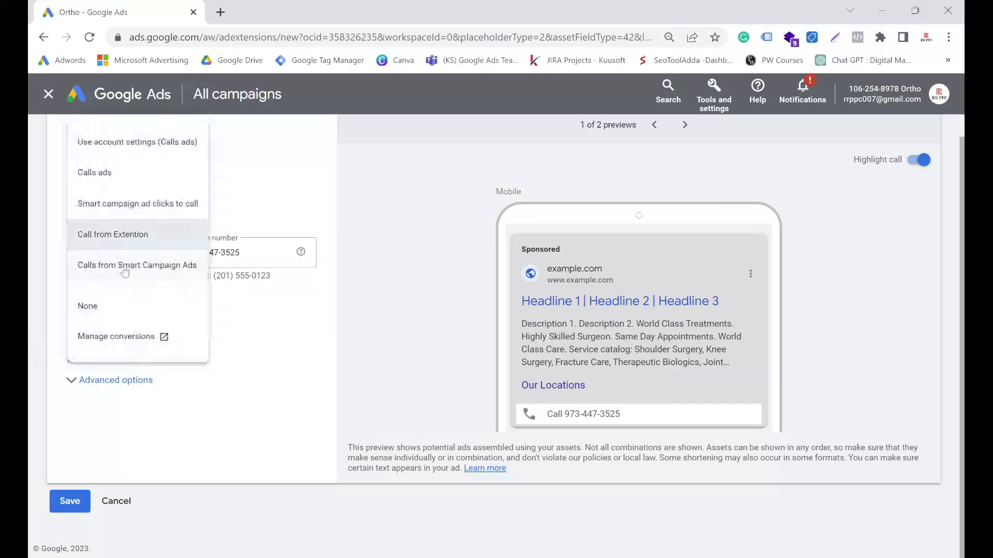
left_click(106, 349)
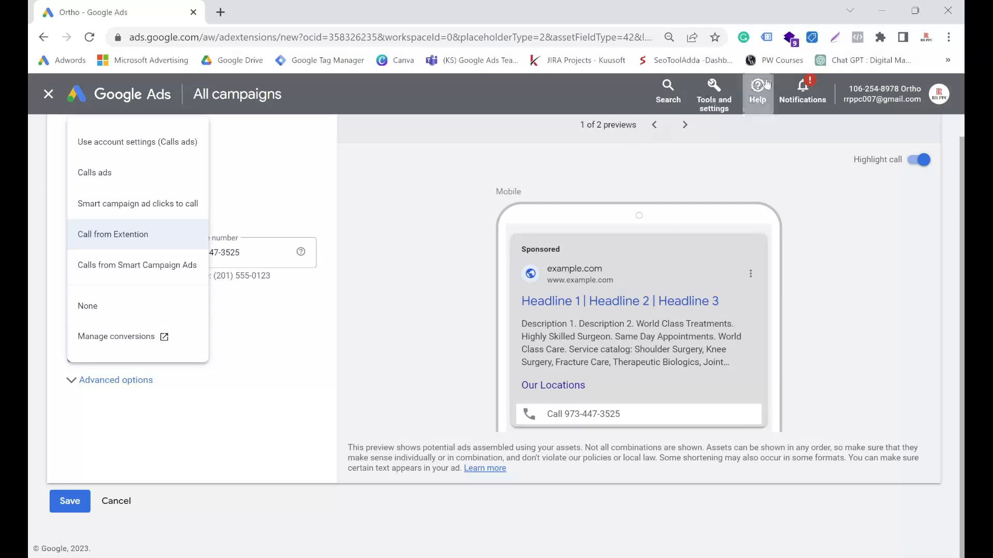
left_click(714, 96)
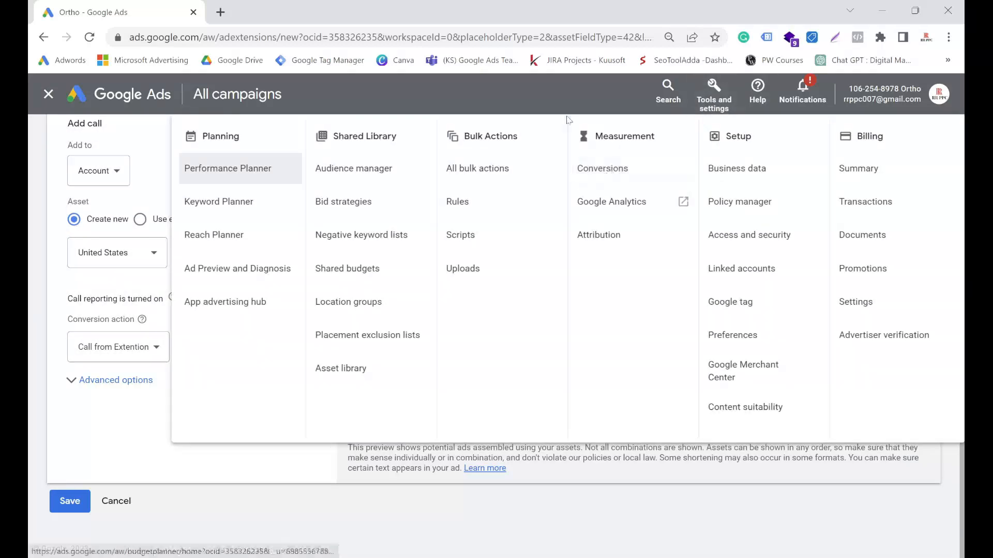
left_click(511, 92)
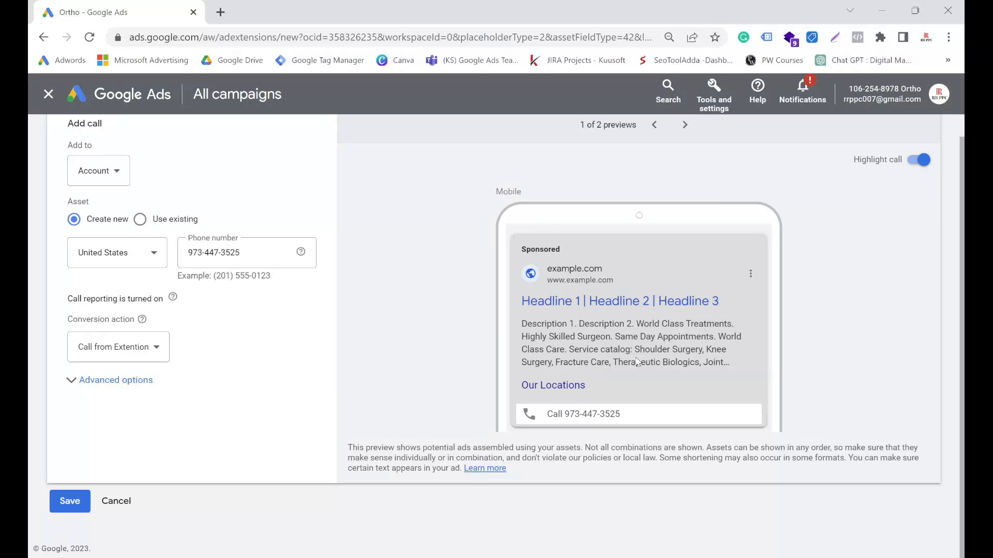
Step: Examine the mobile and desktop ad previews, including the descriptions and where the phone number appears
left_click_drag(718, 337, 722, 371)
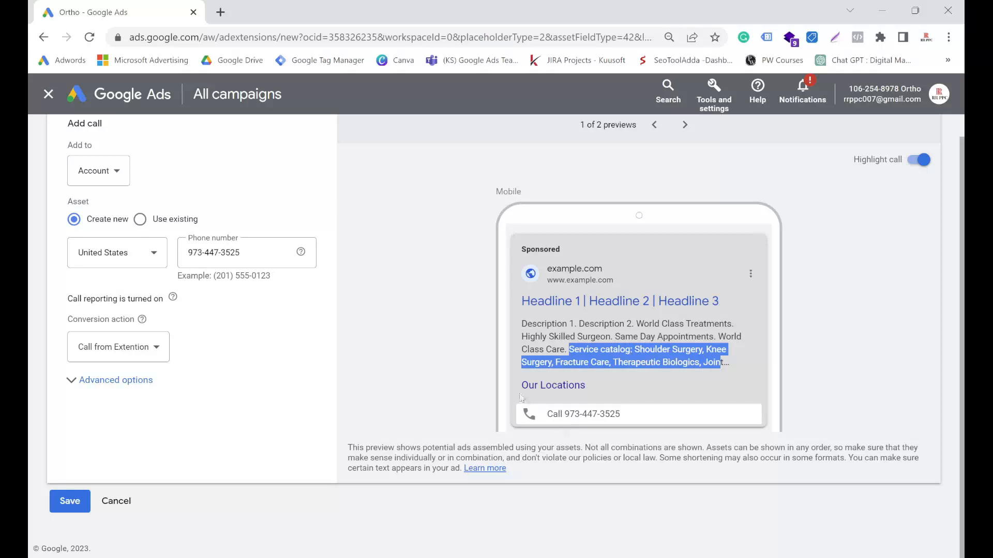
left_click_drag(486, 199, 531, 193)
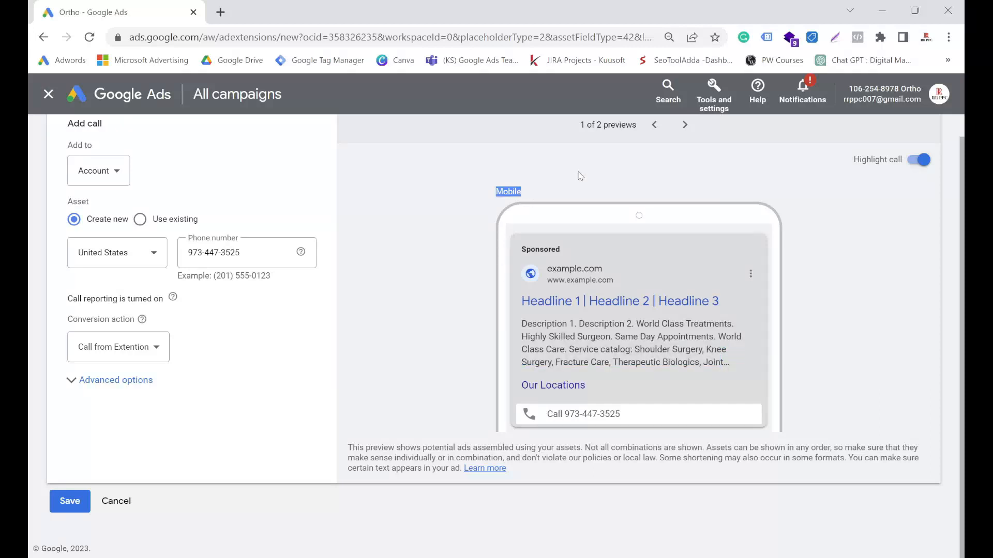
left_click(684, 126)
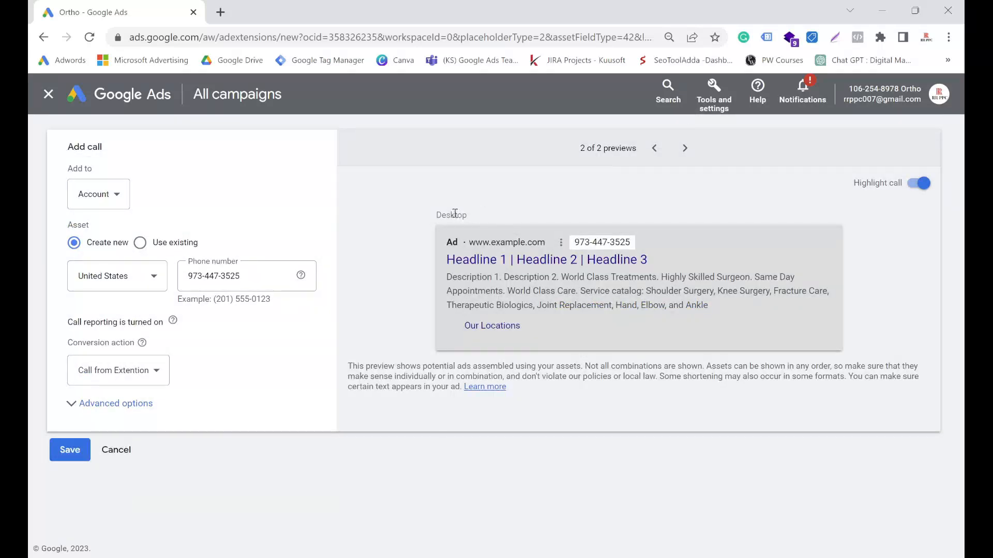
left_click_drag(436, 215, 463, 245)
left_click_drag(573, 246, 646, 244)
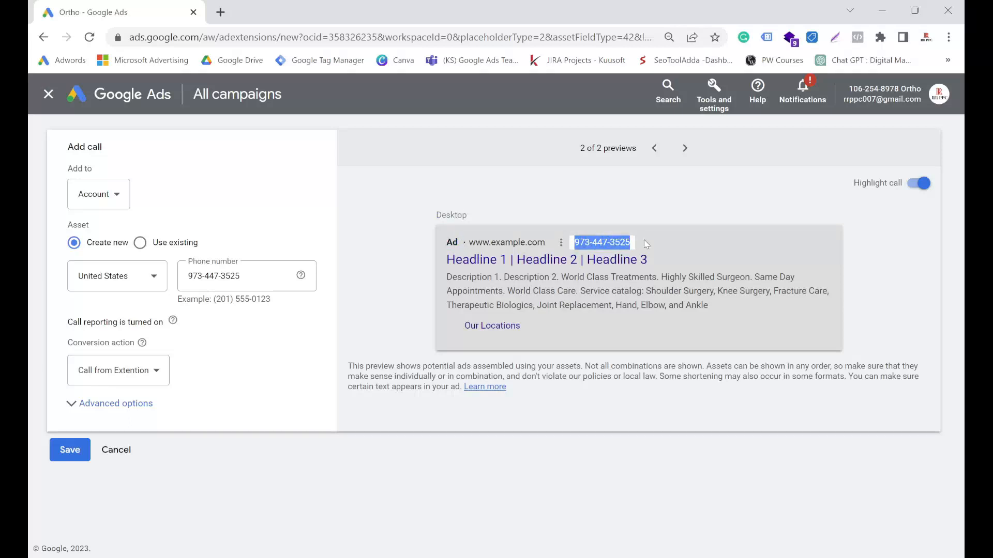
left_click_drag(442, 239, 722, 308)
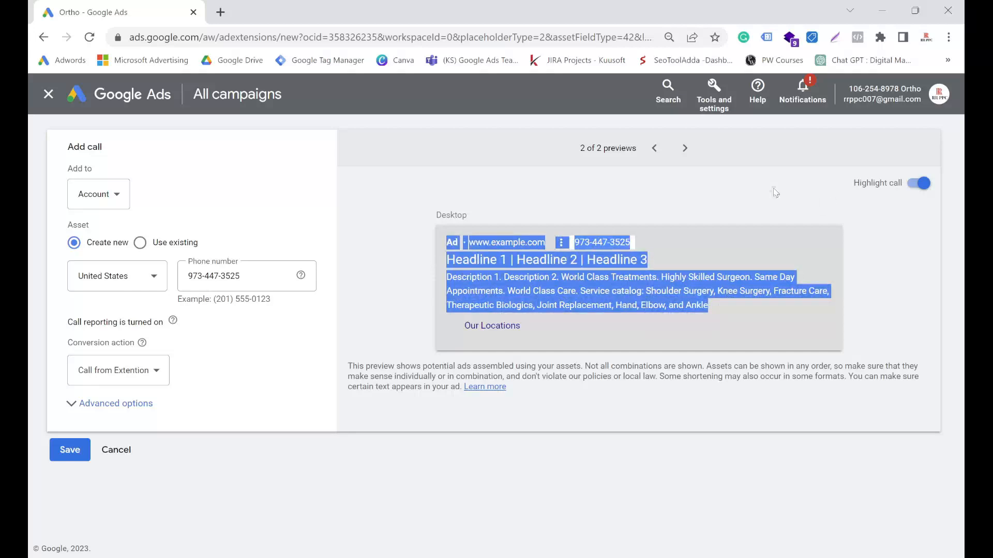
left_click(748, 193)
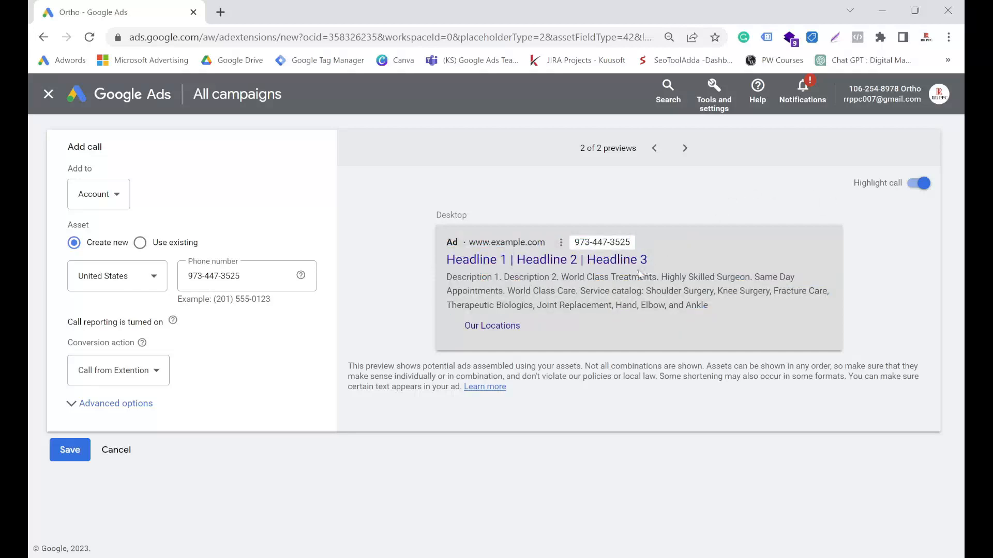
Step: Expand the call asset's advanced options and set its schedule day to Mondays
left_click(70, 407)
scroll(127, 354, "down", 1)
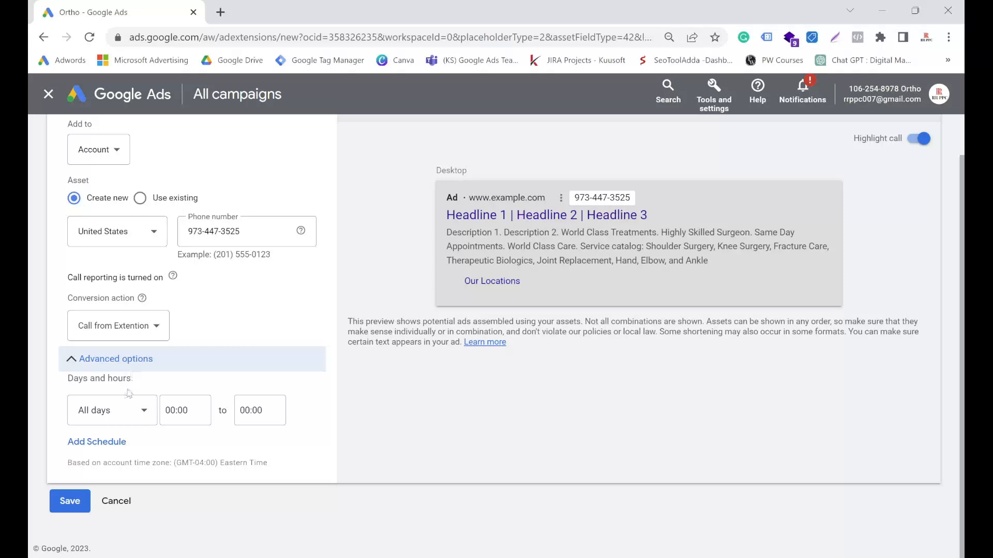
left_click(125, 411)
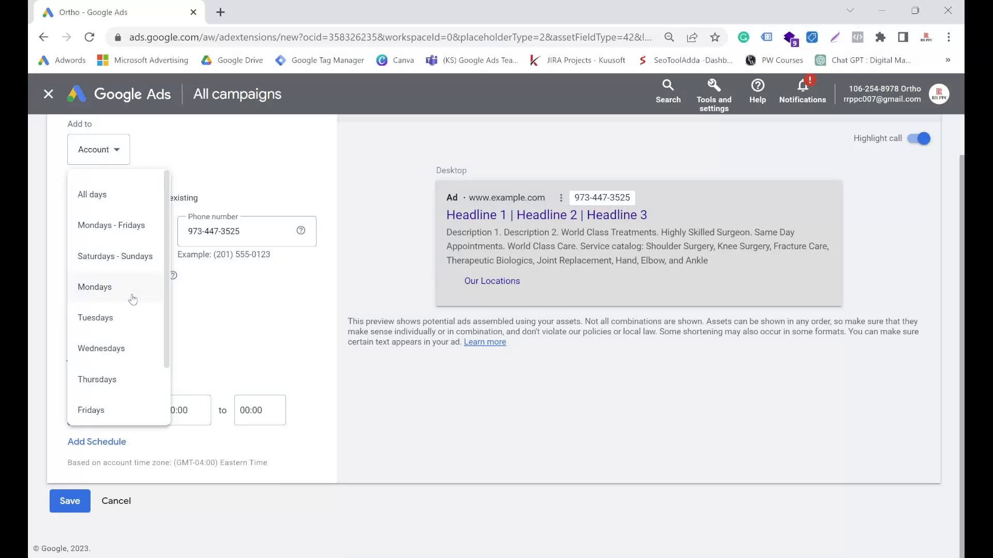
left_click(132, 300)
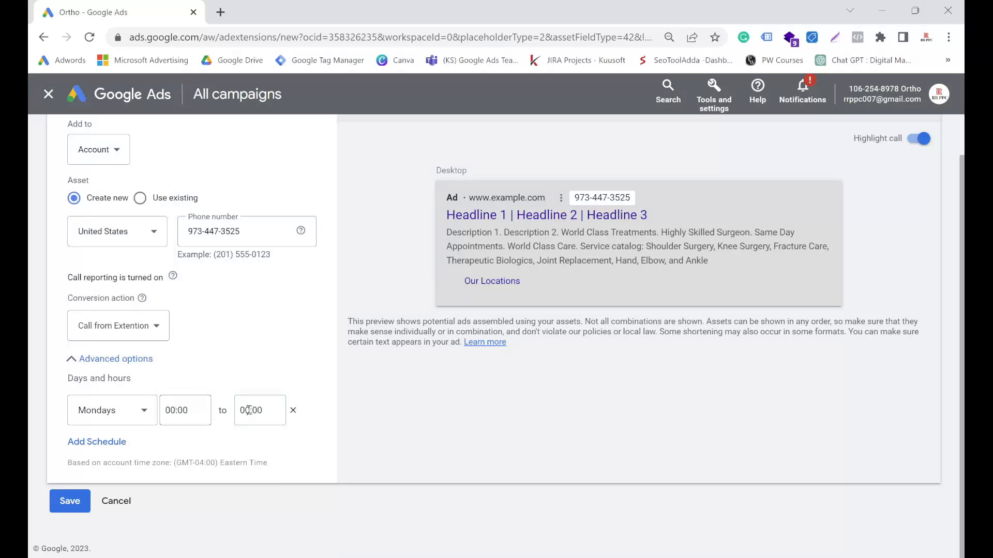
Step: Set the hours of the Mondays schedule from 01:00 to 15:00
left_click(187, 411)
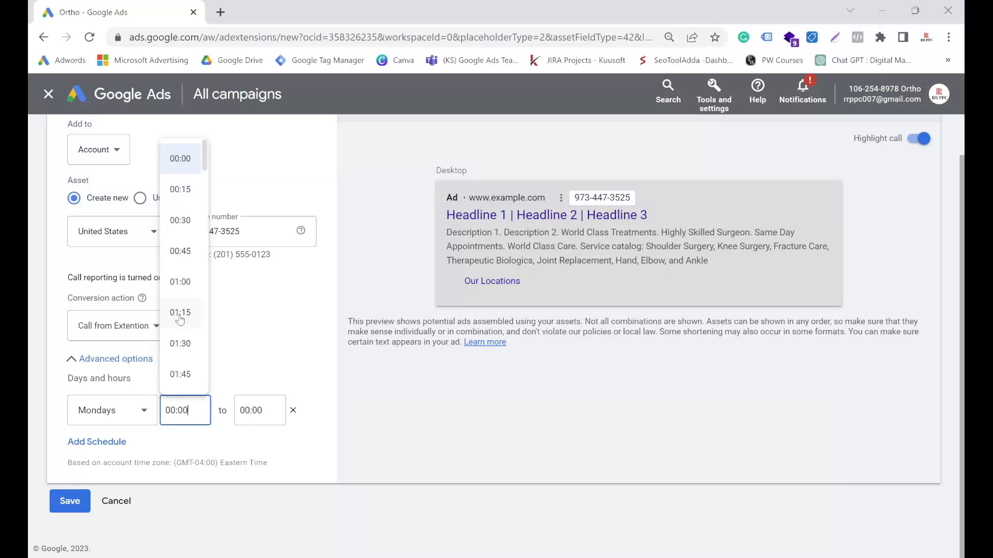
left_click(181, 282)
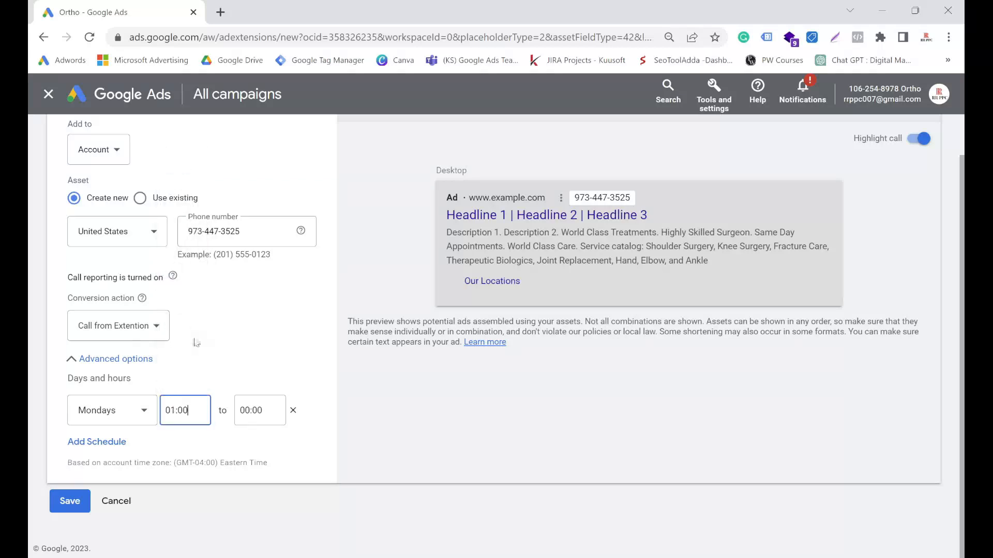
left_click(240, 412)
scroll(257, 289, "down", 20)
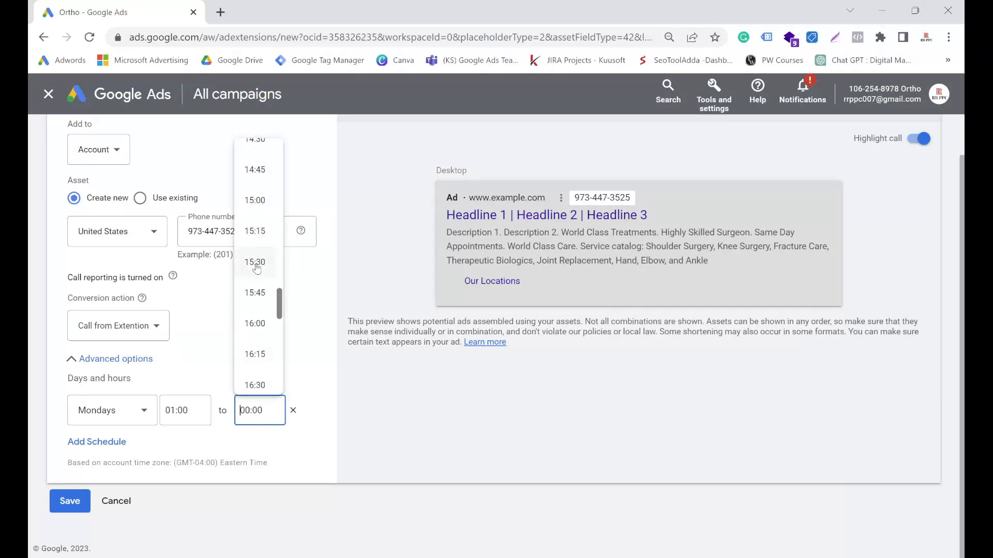
left_click(256, 209)
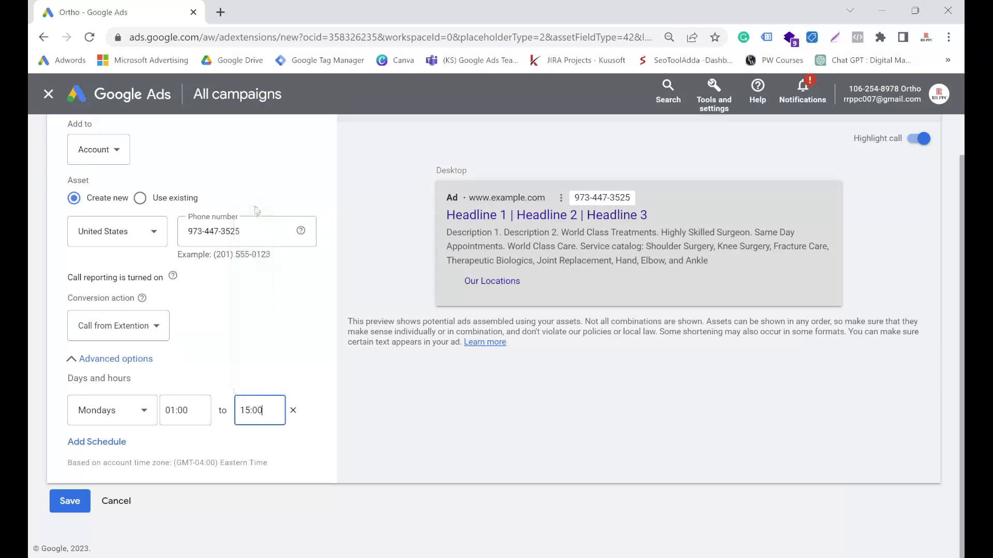
Step: Add a second schedule row to the call asset and set its day to Tuesdays
left_click(123, 415)
left_click(114, 445)
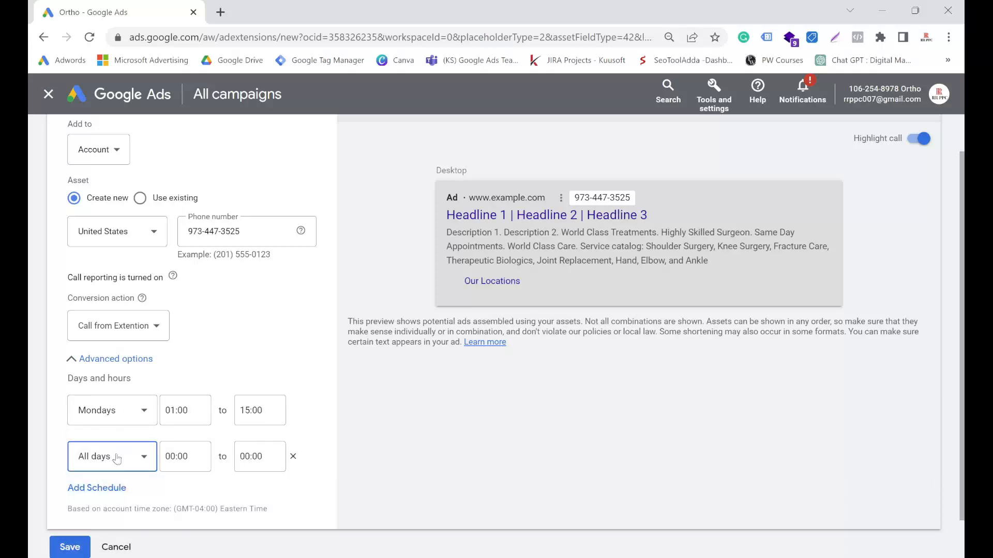
left_click(117, 459)
left_click(99, 362)
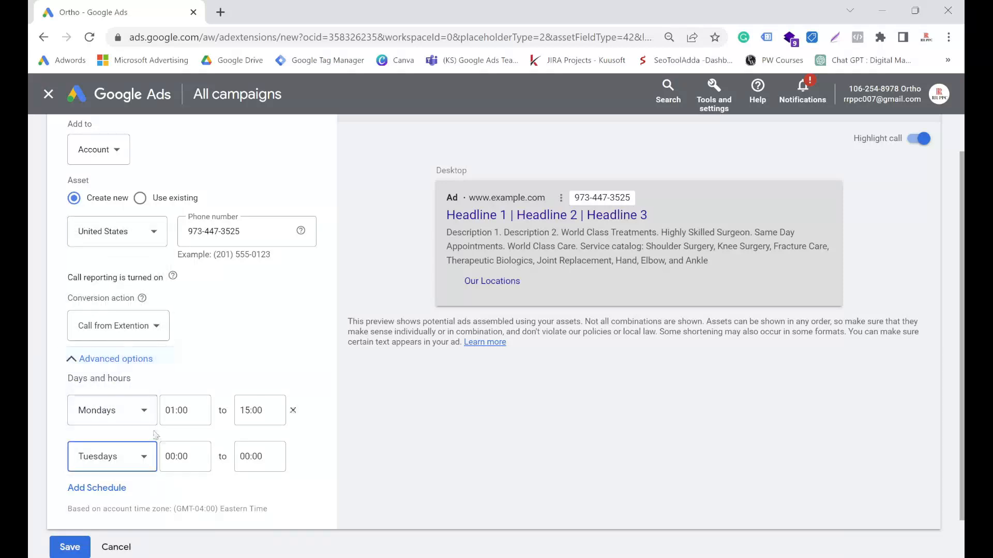
Step: Add three more schedule rows below Tuesdays, keeping their default days and hours
left_click(112, 490)
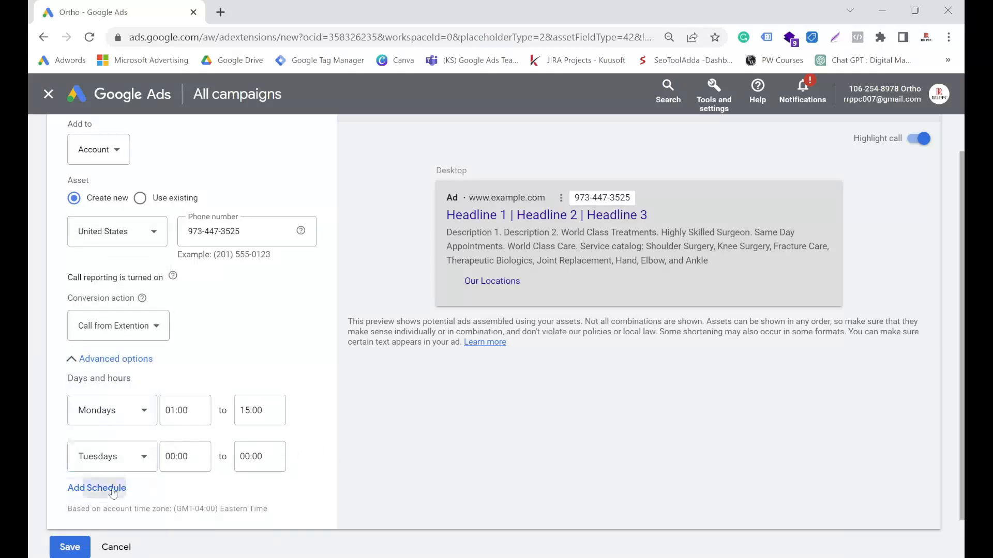
scroll(115, 466, "down", 2)
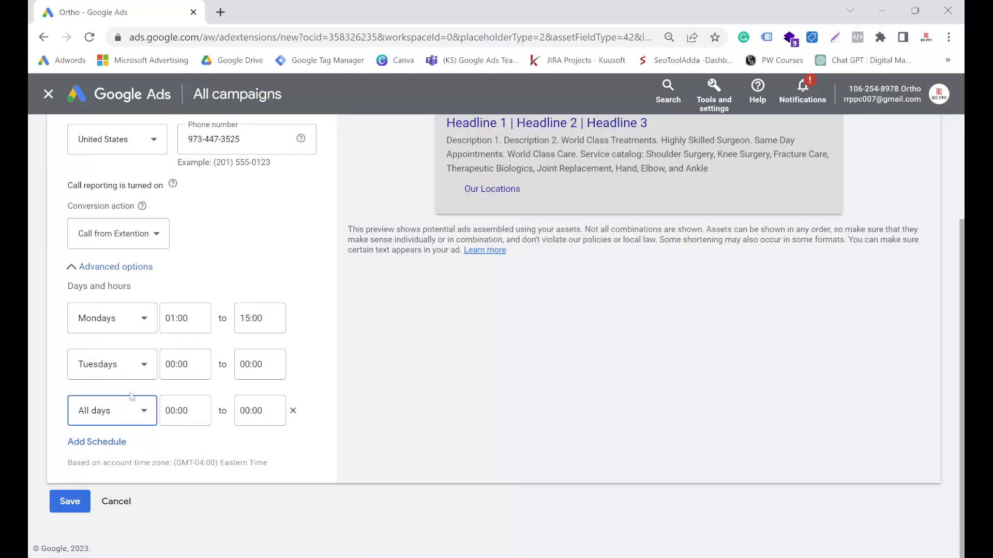
left_click(117, 443)
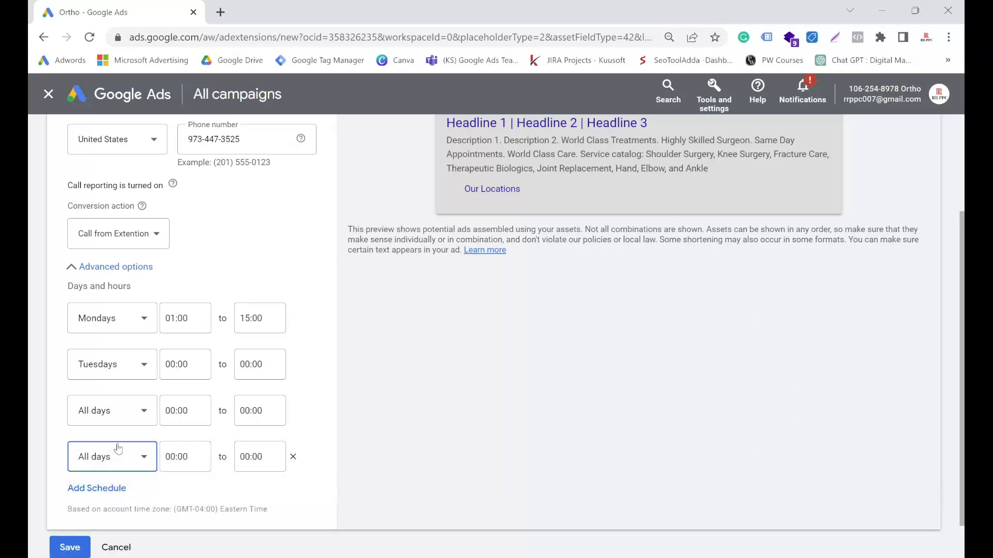
left_click(110, 490)
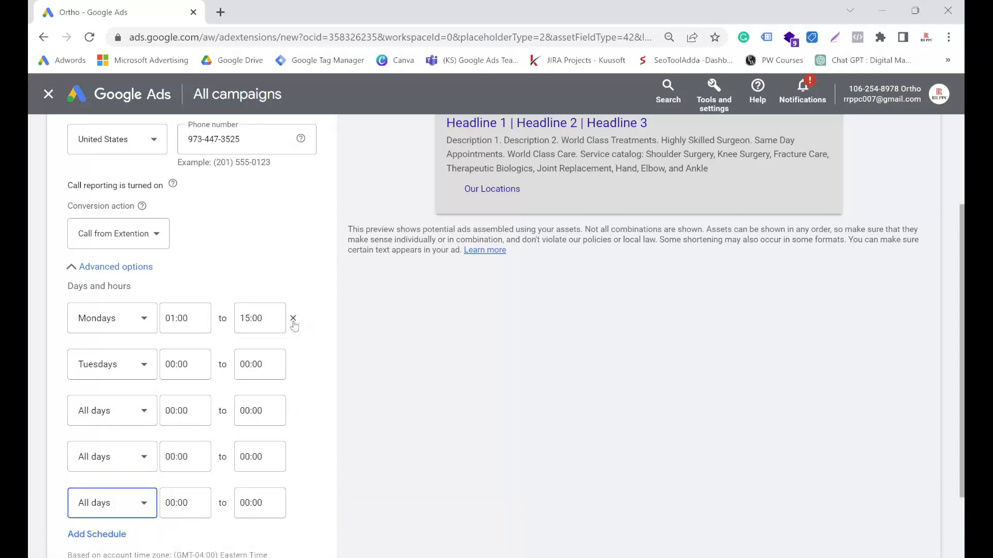
Step: Remove the custom schedule rows and reset the call asset's schedule to all days
left_click(293, 318)
left_click(292, 318)
left_click(293, 319)
left_click(293, 319)
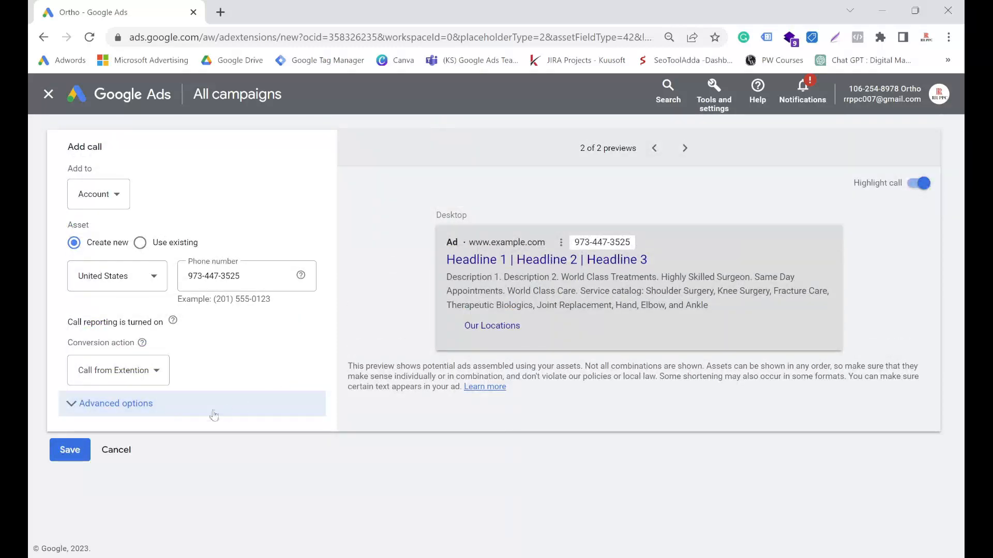
left_click(86, 407)
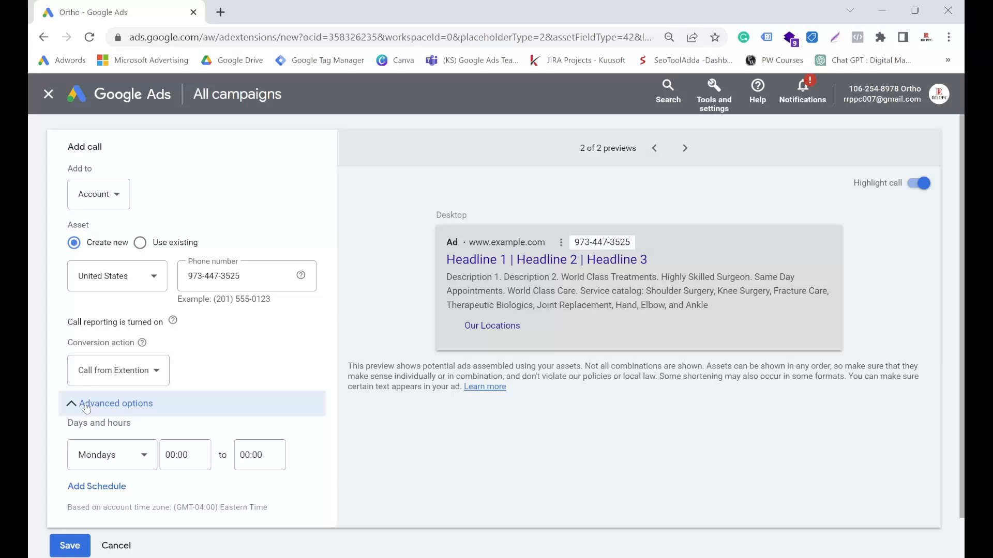
left_click(294, 458)
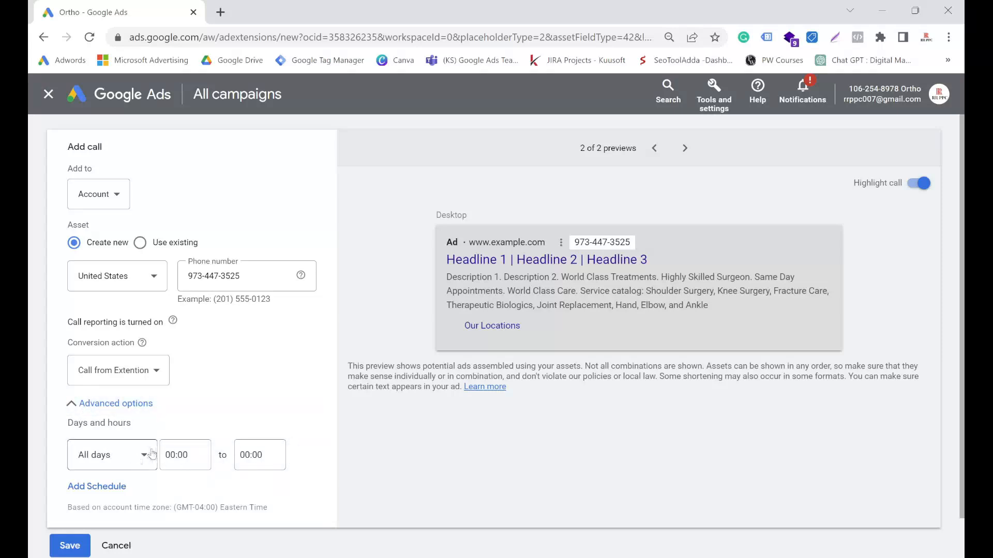
Step: Save the new account-level call asset with the all-days schedule
scroll(152, 454, "down", 1)
scroll(191, 409, "up", 1)
scroll(364, 305, "down", 1)
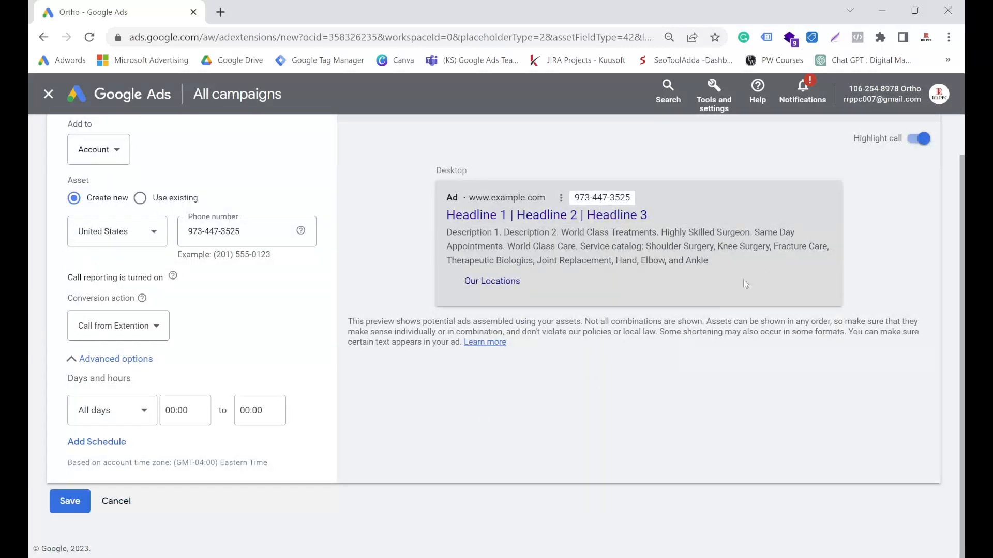
left_click(71, 501)
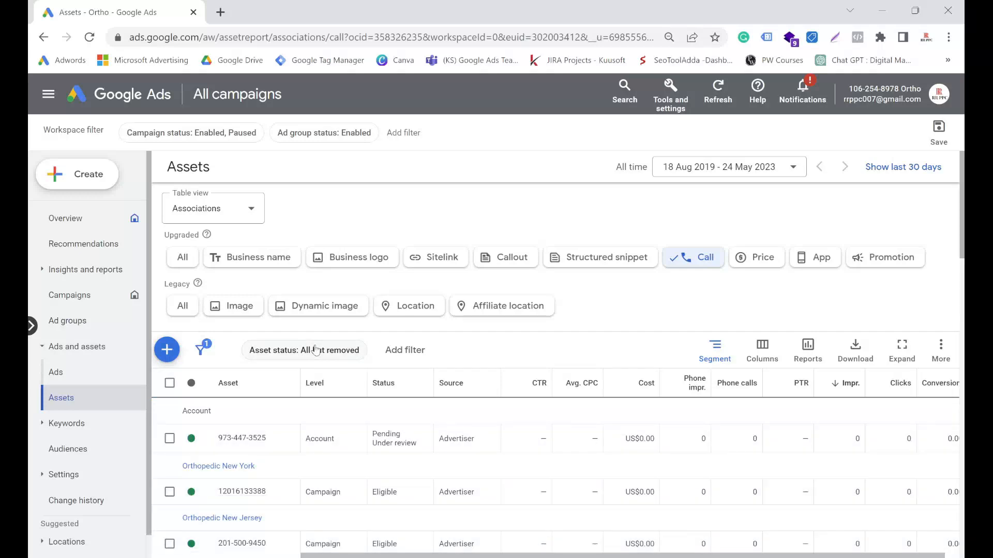
Step: Check the status and source of the new account-level call asset in the assets table
mouse_move(303, 440)
left_mouse_down()
mouse_move(342, 446)
mouse_move(383, 436)
mouse_move(417, 445)
left_mouse_up()
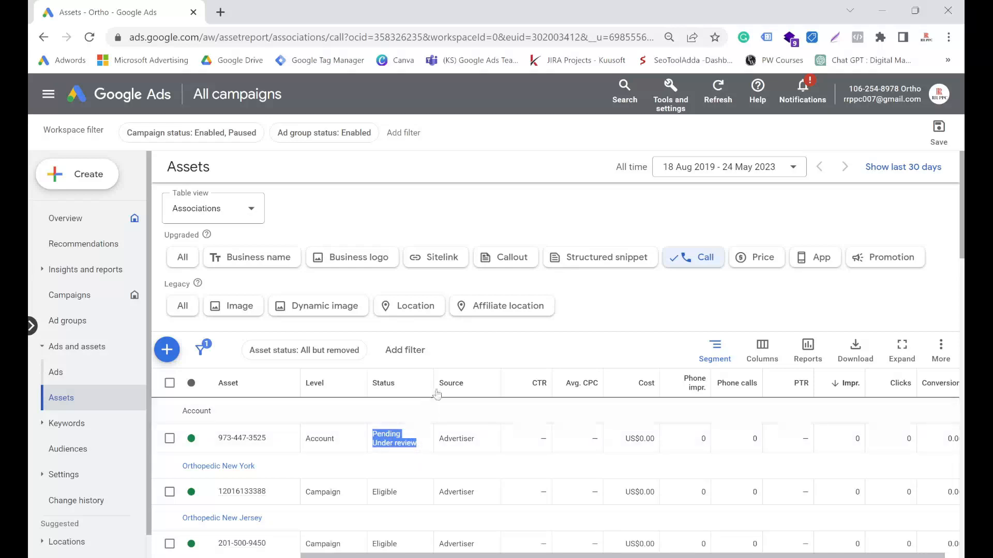
left_click_drag(439, 439, 476, 448)
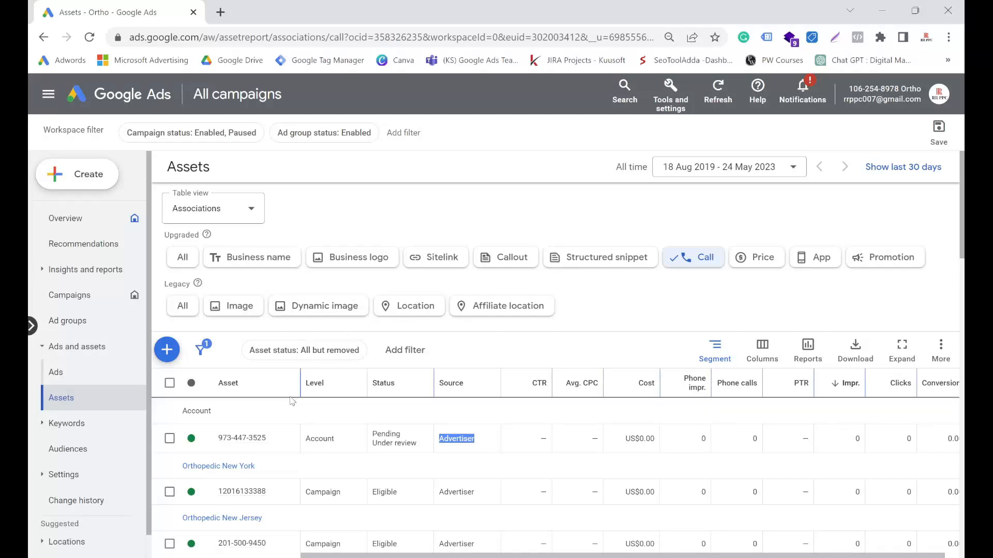
mouse_move(230, 440)
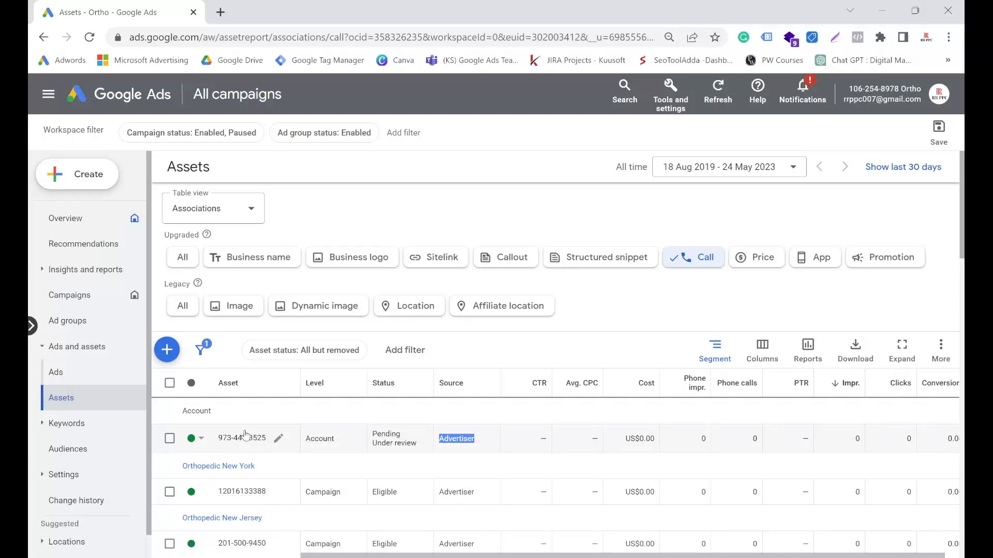
Step: Examine the performance figures of the call assets under the Orthopedic_NJ_Search_RR campaign, including conversions
scroll(245, 436, "down", 10)
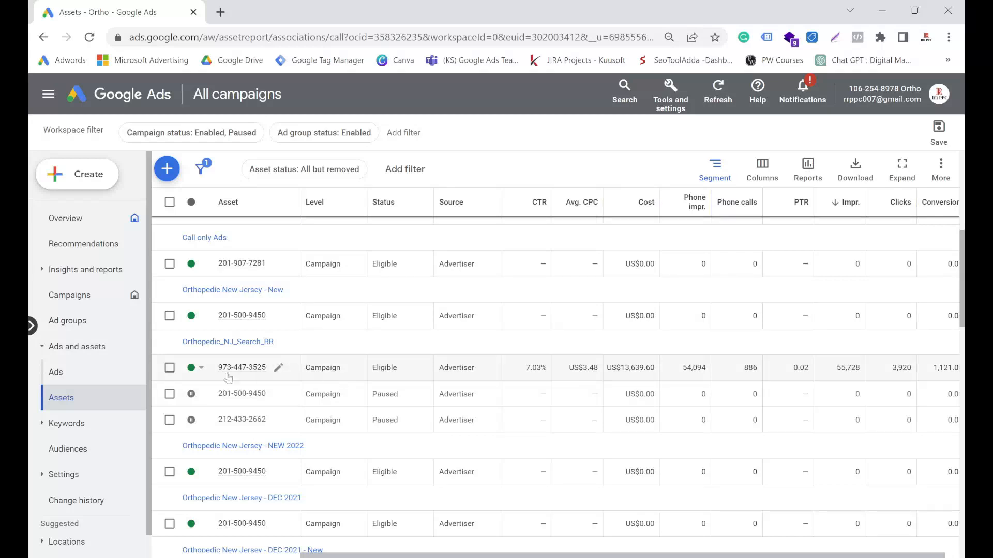
left_click_drag(182, 345, 293, 352)
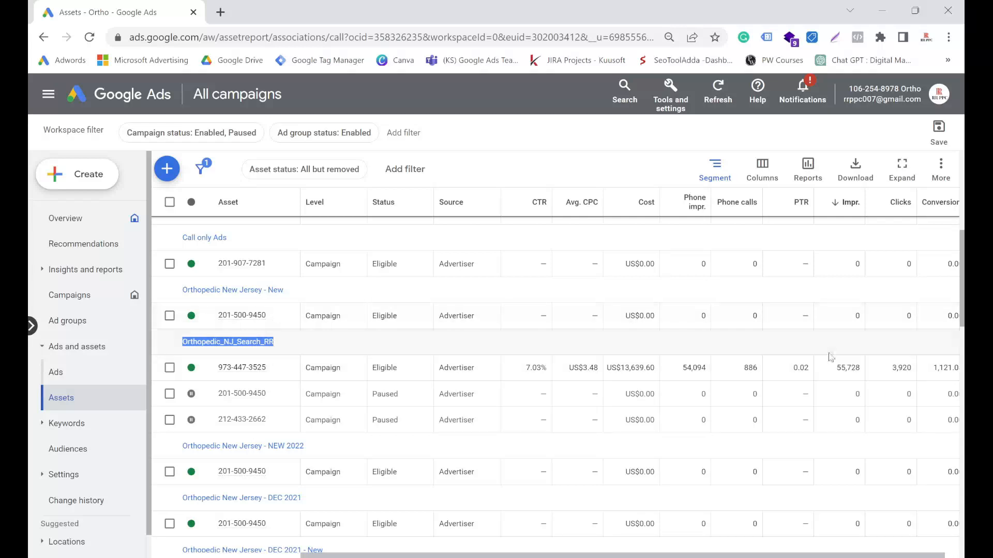
left_click_drag(823, 555, 860, 554)
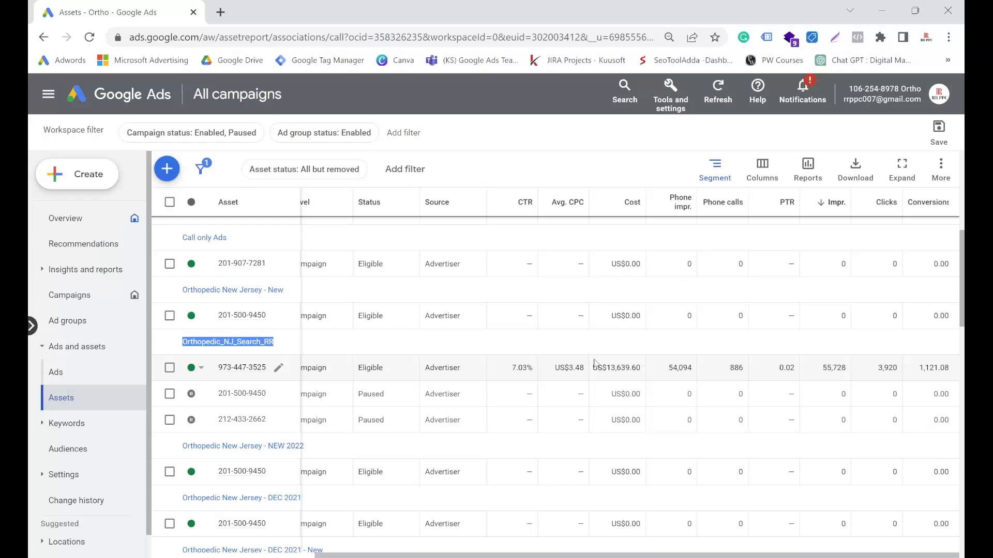
scroll(568, 375, "up", 10)
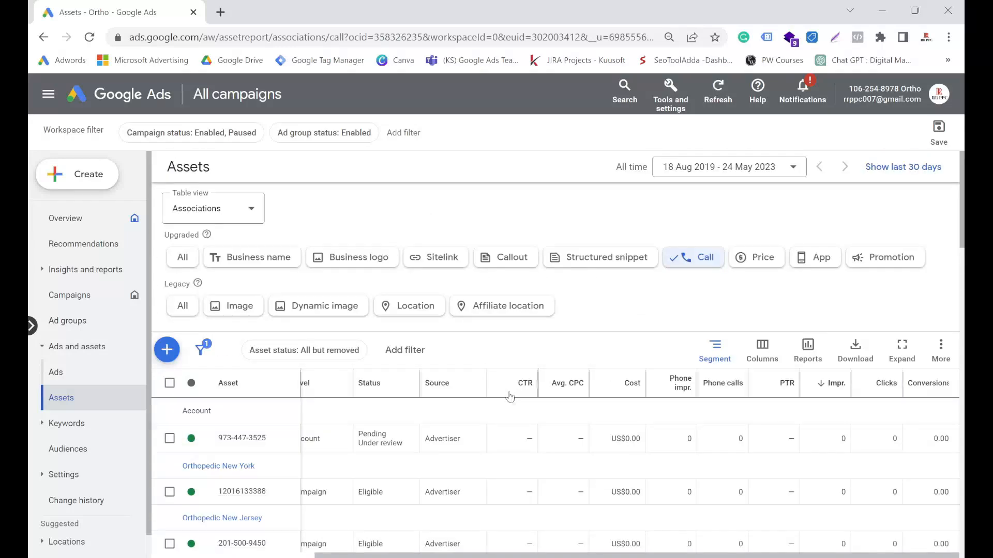
left_click_drag(731, 555, 709, 555)
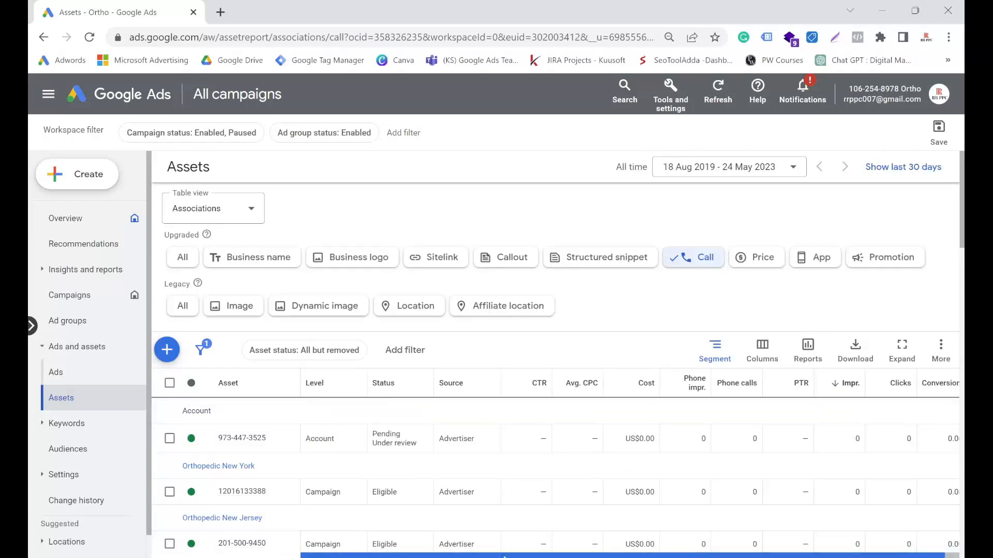
Step: Open the account-level call asset for editing, check its call reporting status and leave without saving
mouse_move(275, 446)
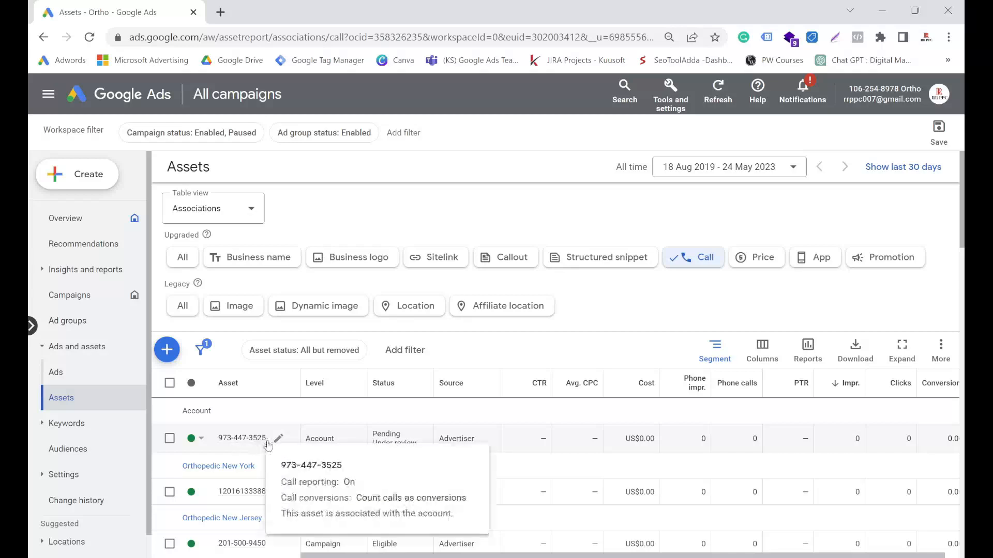
left_click(277, 440)
left_click(254, 450)
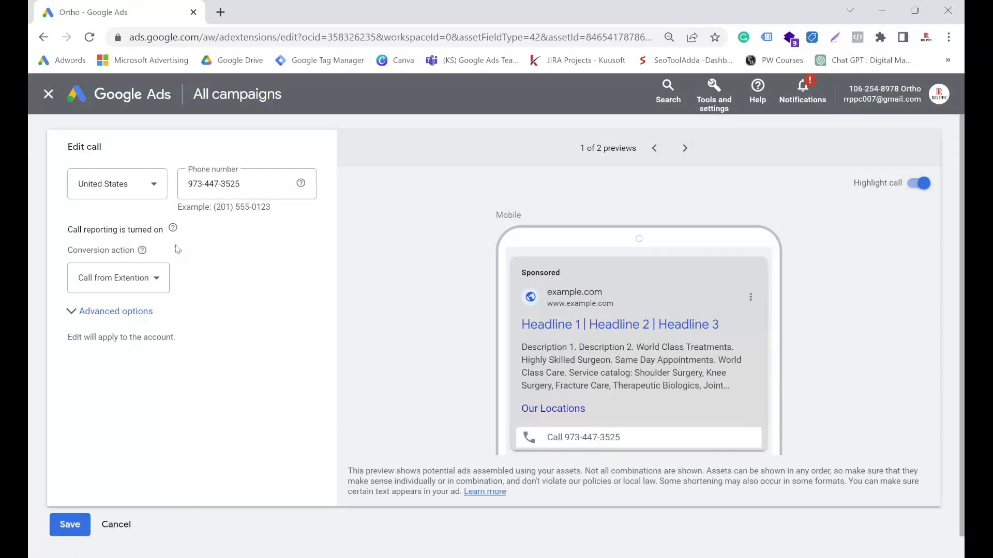
left_click_drag(66, 234, 174, 232)
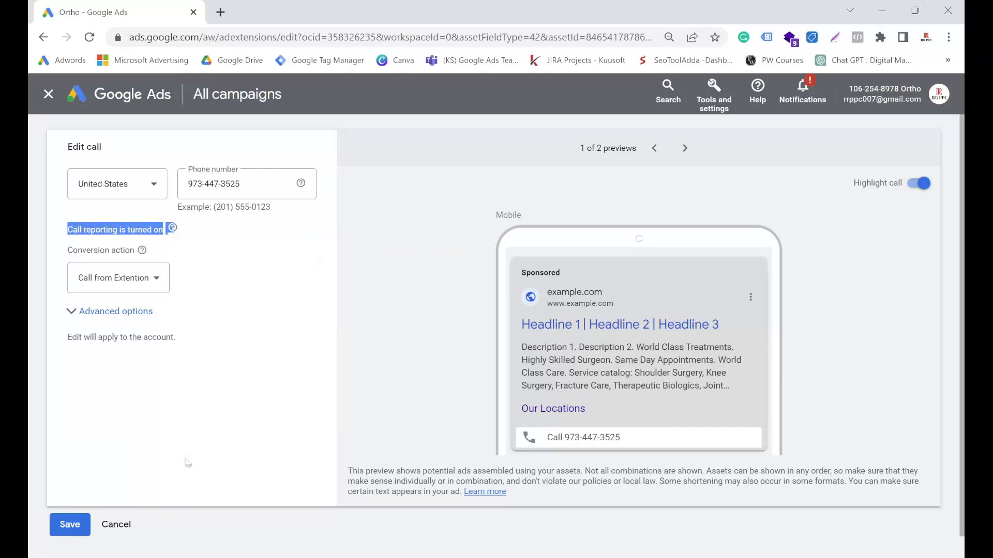
left_click(122, 525)
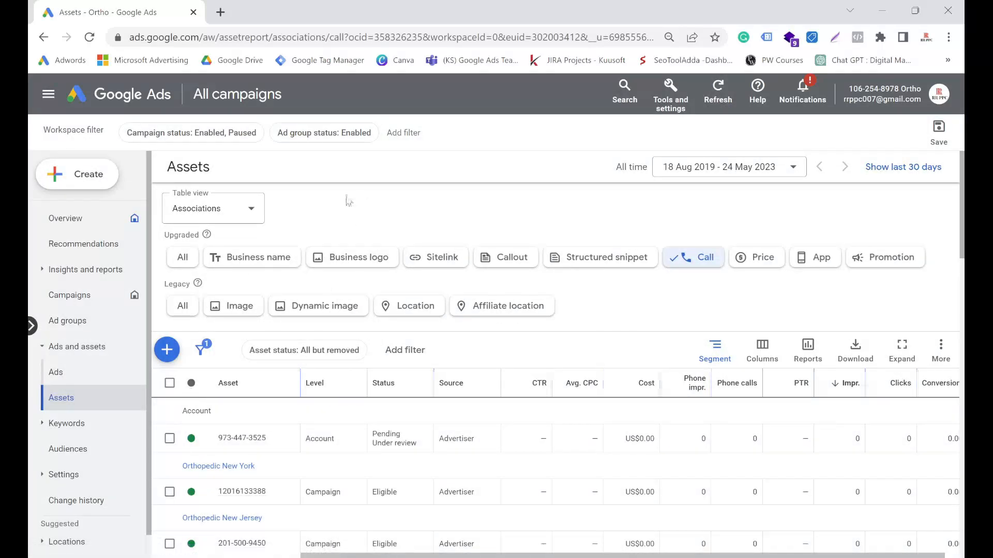
Step: Go to the account settings from the campaigns overview and expand the Call reporting section
left_click(262, 96)
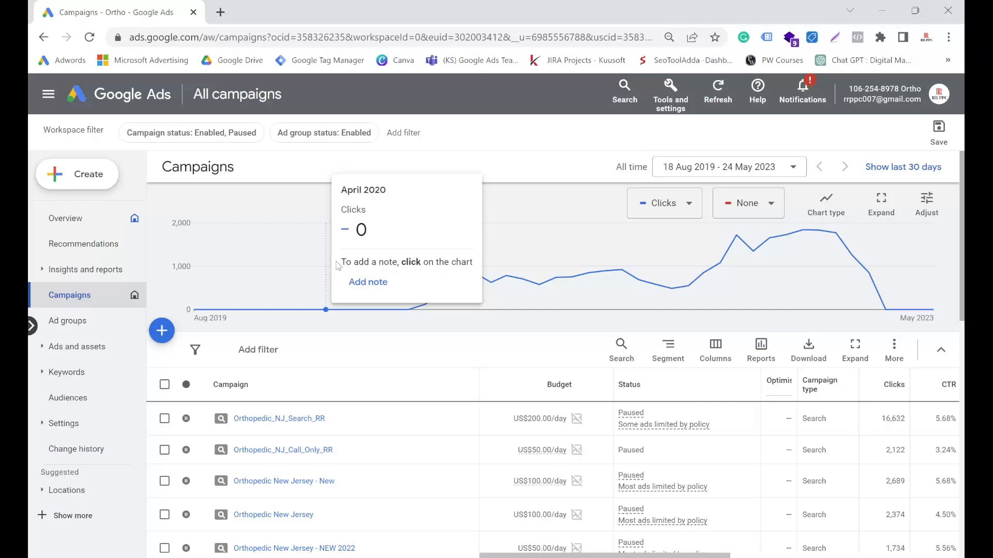
scroll(289, 354, "down", 10)
scroll(290, 354, "up", 7)
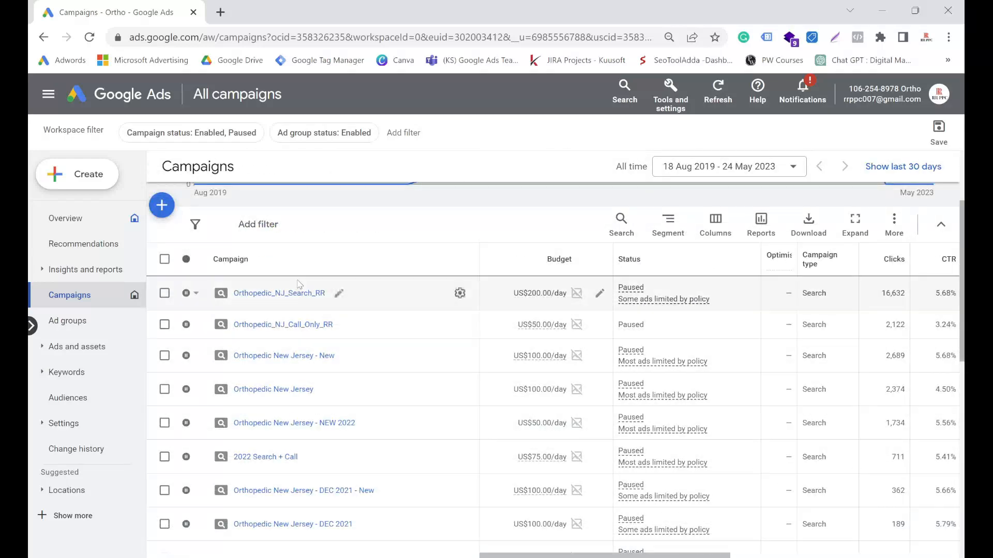
left_click(41, 427)
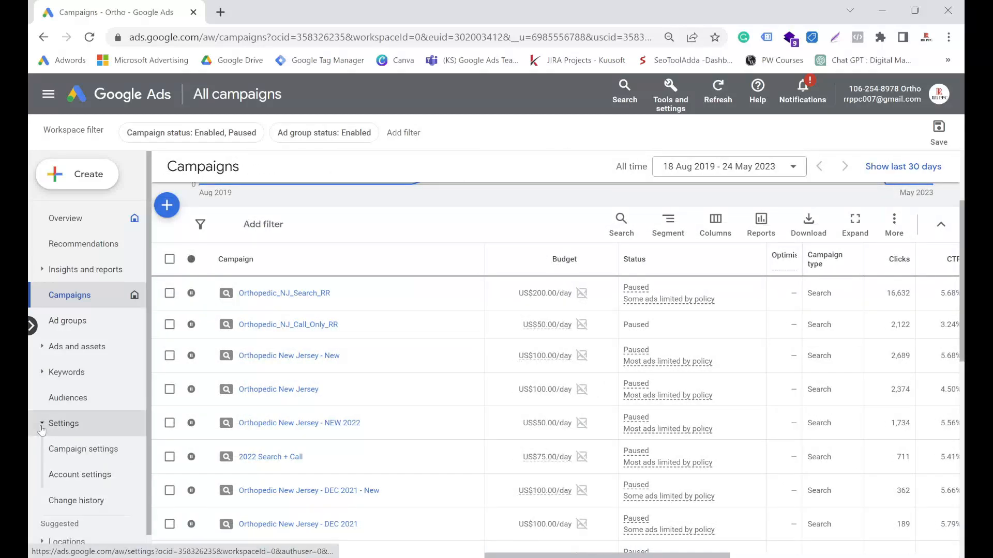
left_click(68, 475)
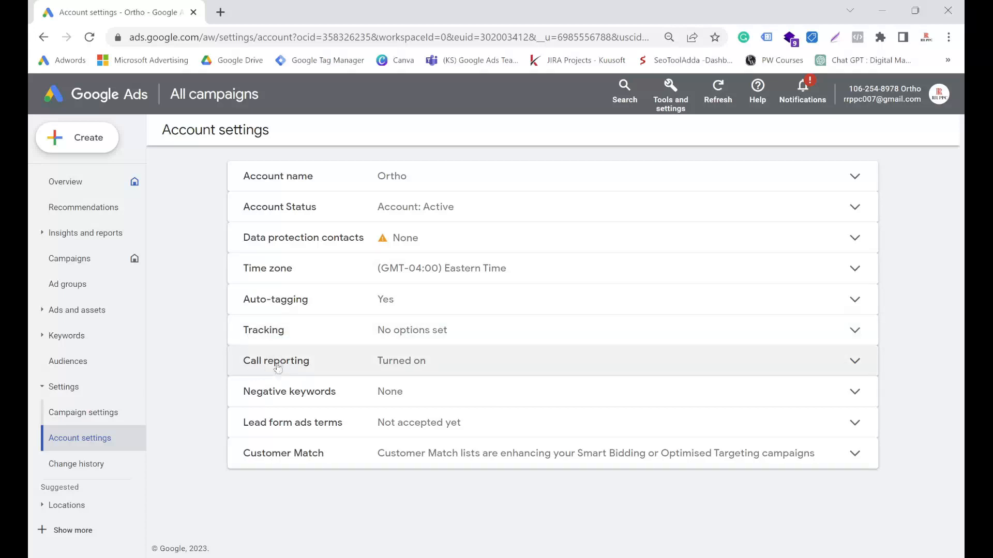
left_click(402, 368)
Step: Read the call reporting options, including the phone number requirement for saving call recordings for 30 days
scroll(401, 368, "down", 3)
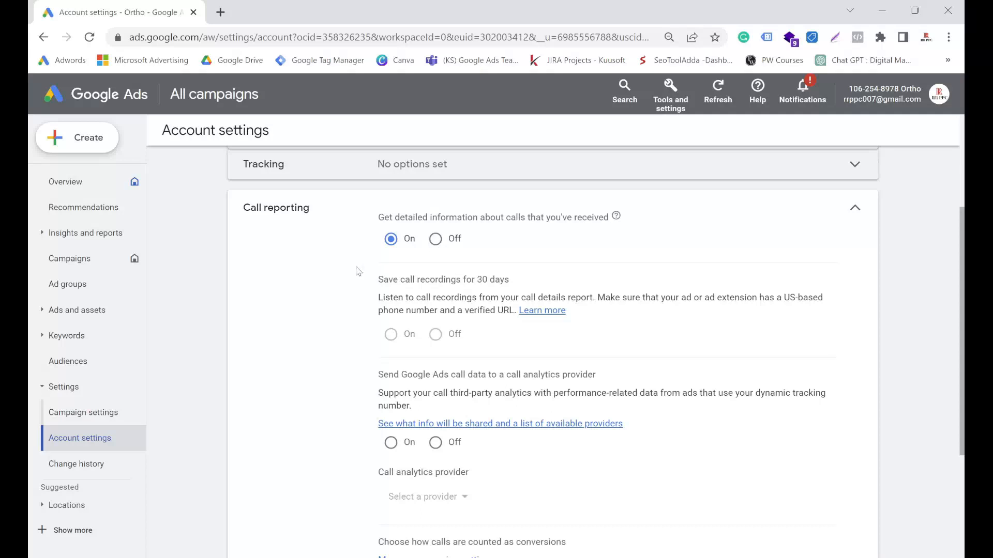
left_click_drag(376, 284, 511, 286)
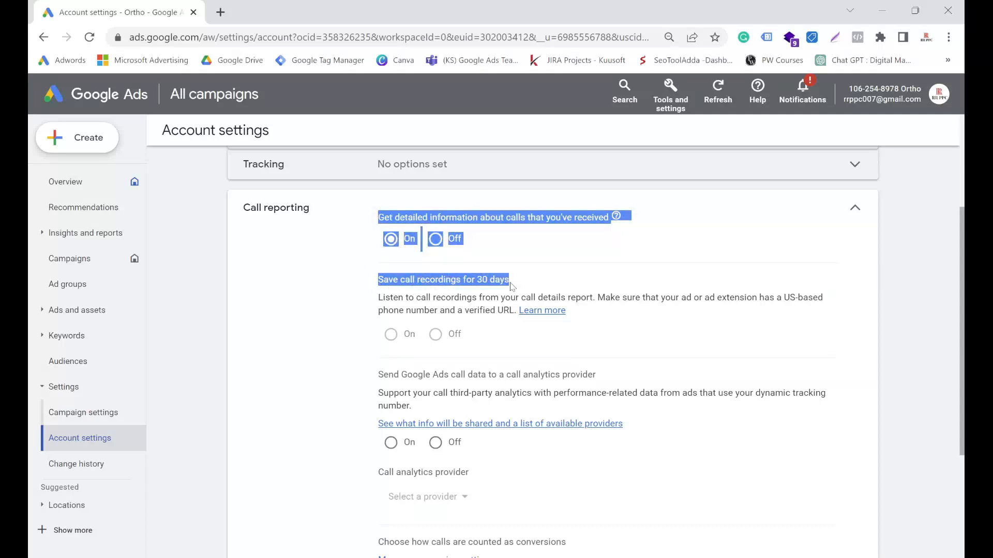
left_click(285, 294)
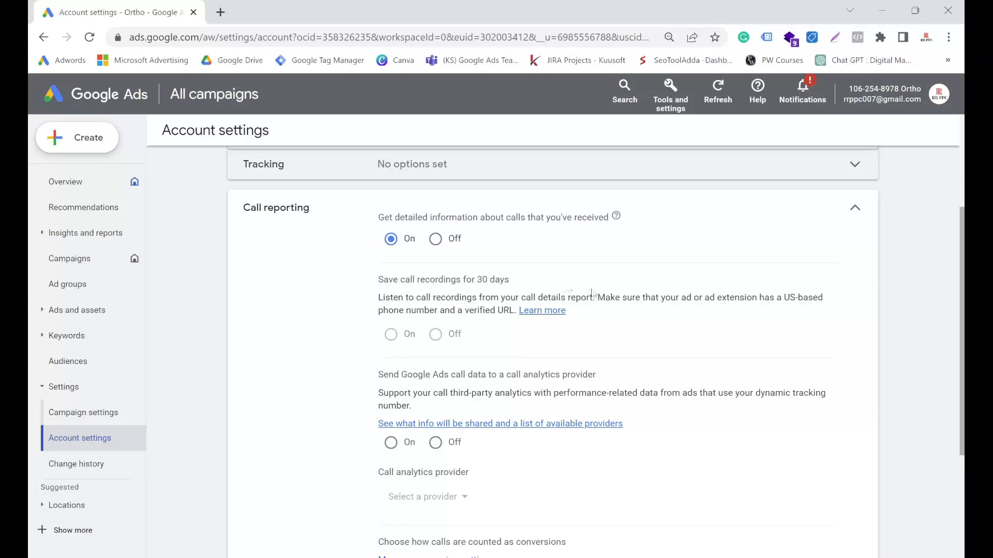
left_click_drag(783, 298, 823, 301)
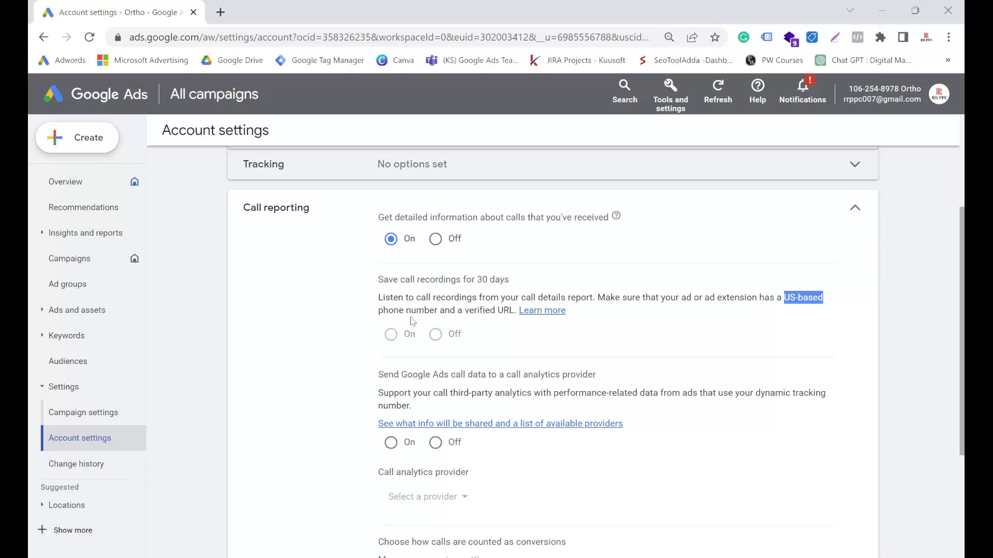
Step: Read the access, US-based phone number and verified URL requirements for saving call recordings for 30 days
mouse_move(391, 344)
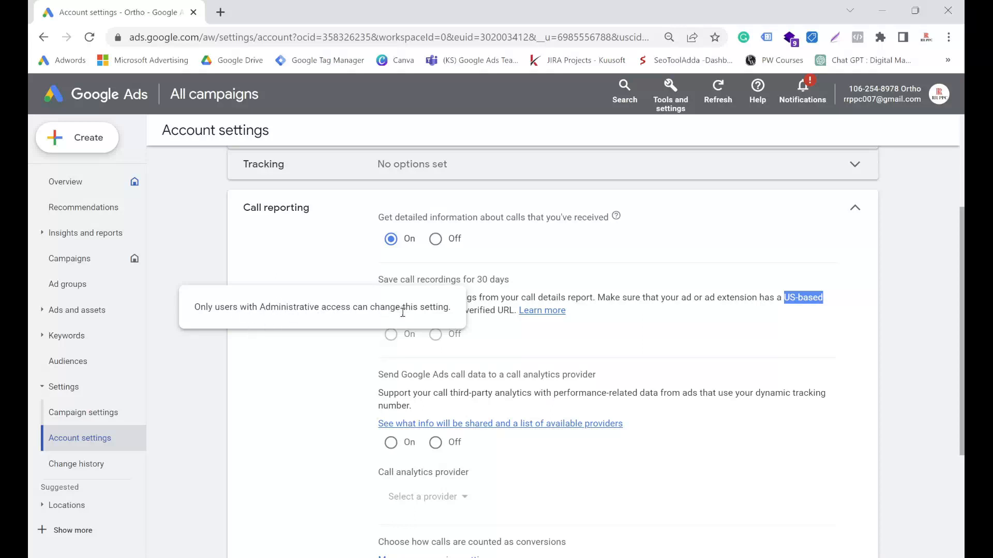
left_click(625, 325)
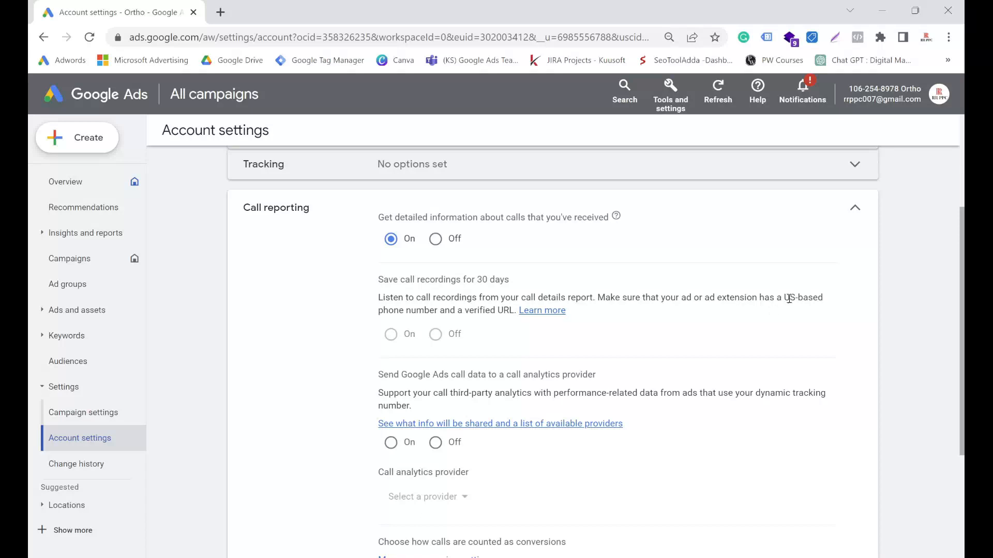
left_click_drag(784, 298, 824, 298)
left_click_drag(464, 310, 513, 315)
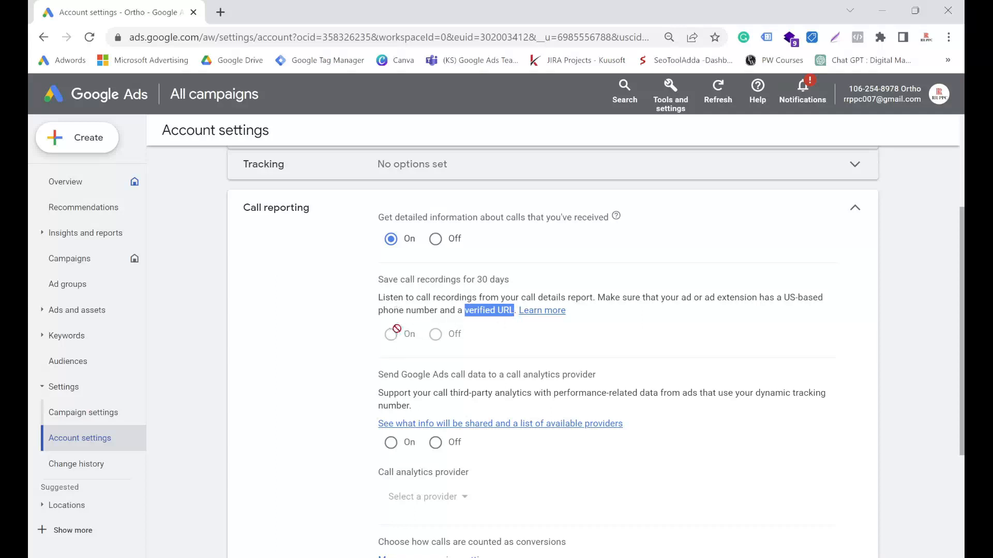
Step: Turn on sending call data to a call analytics provider, acknowledging the data usage, and choose CallRail as the provider
scroll(355, 322, "down", 3)
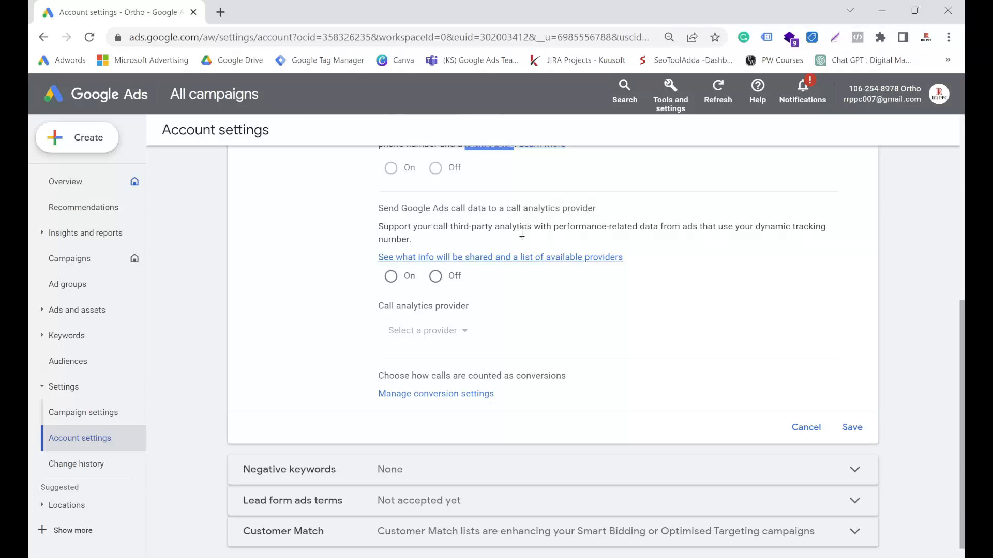
left_click(391, 278)
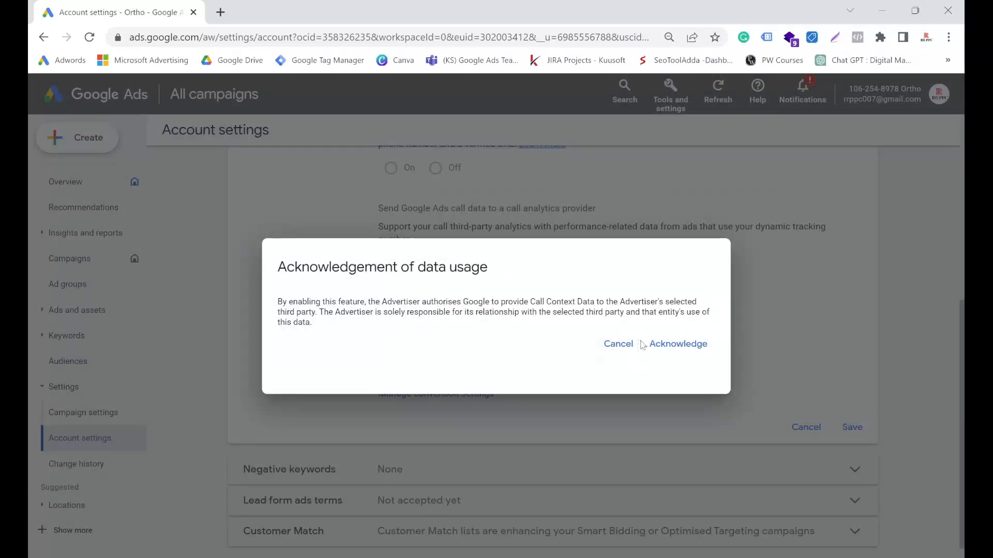
left_click(666, 344)
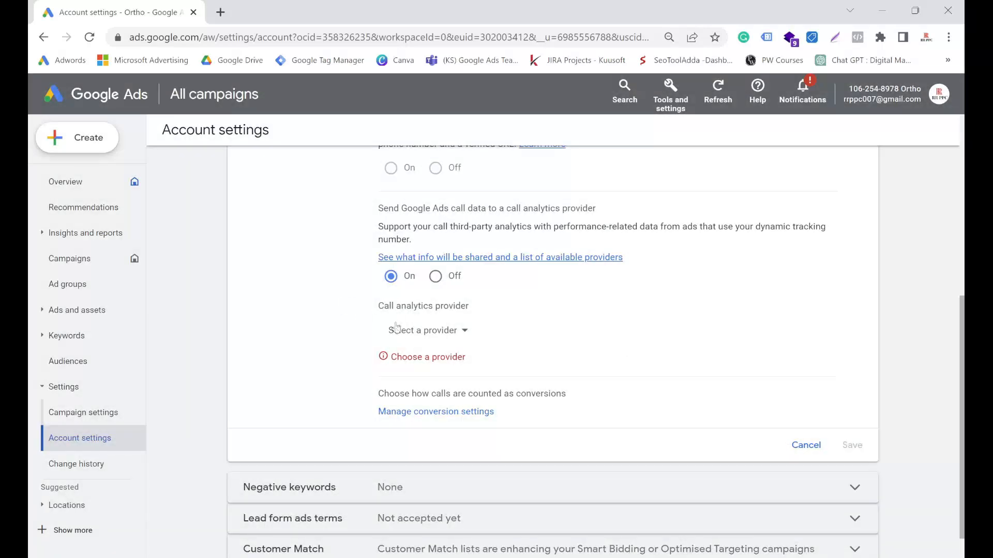
left_click(443, 334)
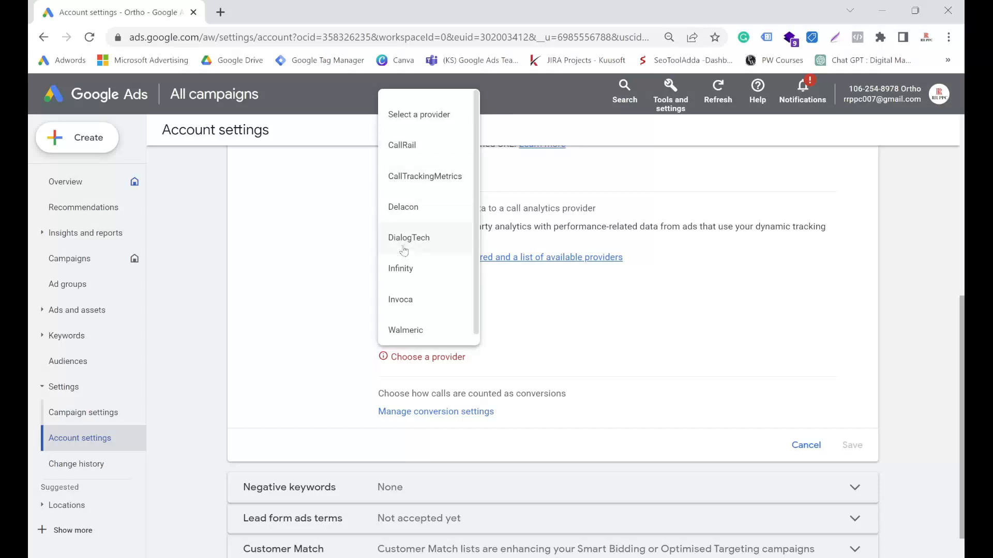
left_click(406, 161)
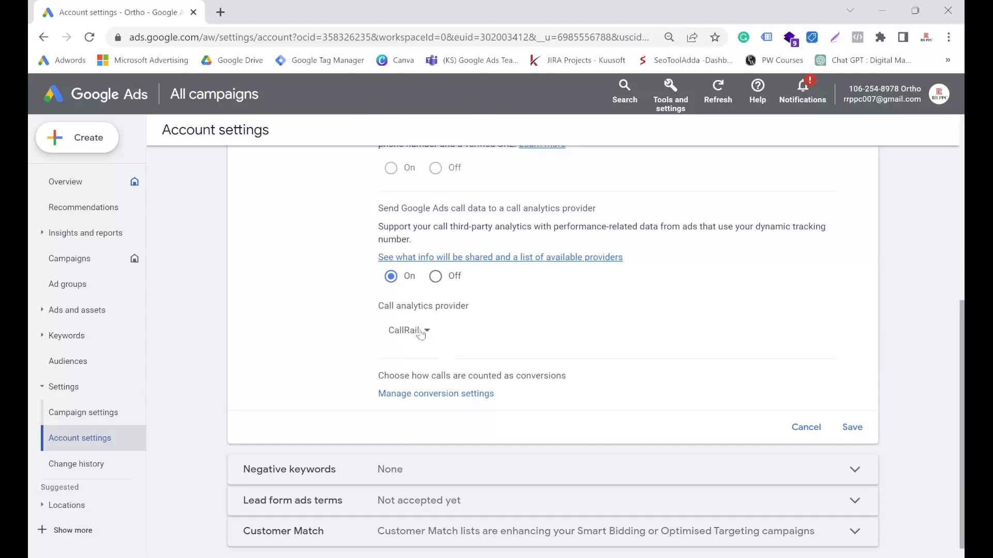
Step: Switch off sending call data to the analytics provider and close the Call reporting section without saving
left_click(850, 427)
scroll(488, 338, "up", 3)
left_click(436, 443)
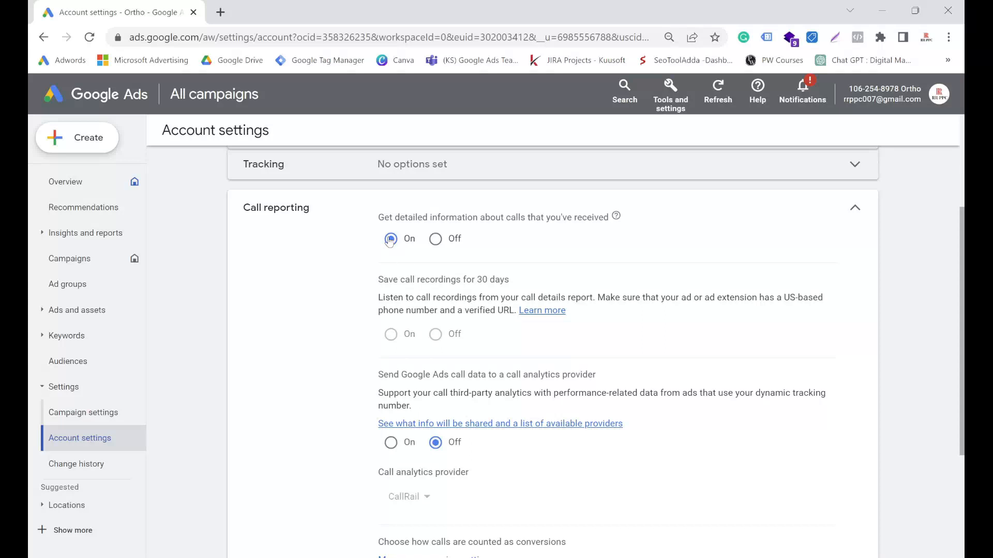
scroll(679, 305, "down", 3)
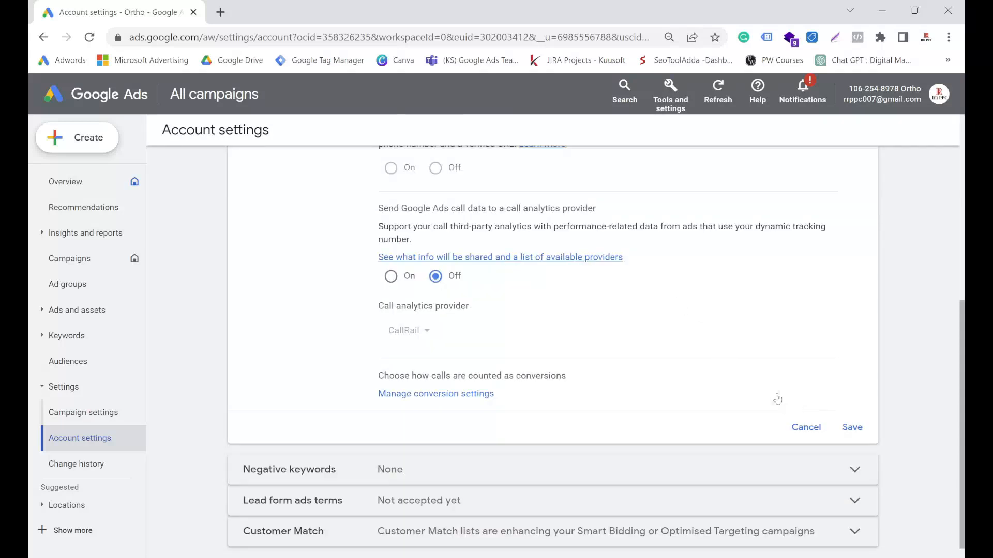
scroll(548, 326, "up", 3)
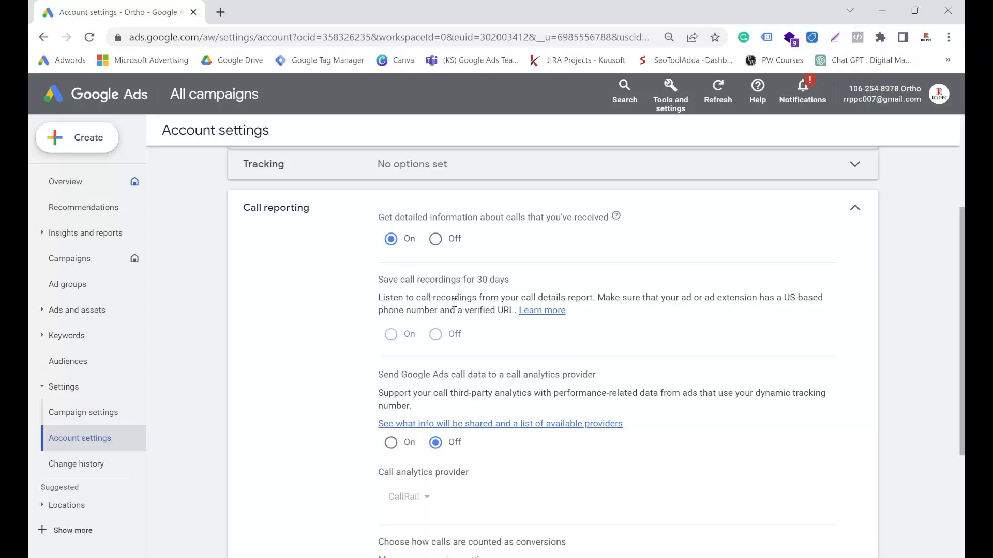
scroll(455, 303, "down", 3)
left_click(802, 428)
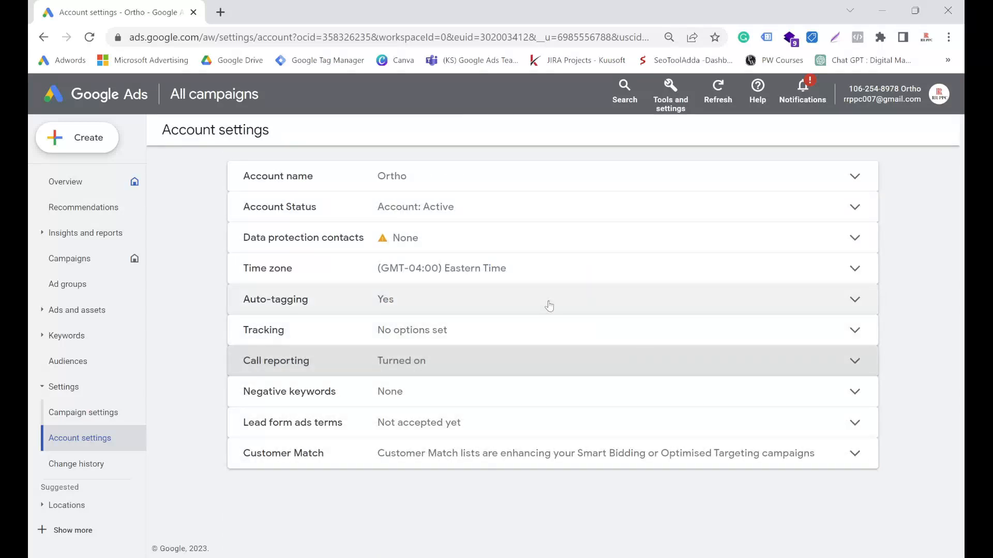
Step: Return from the account settings to the call assets table
left_click(55, 310)
left_click(58, 364)
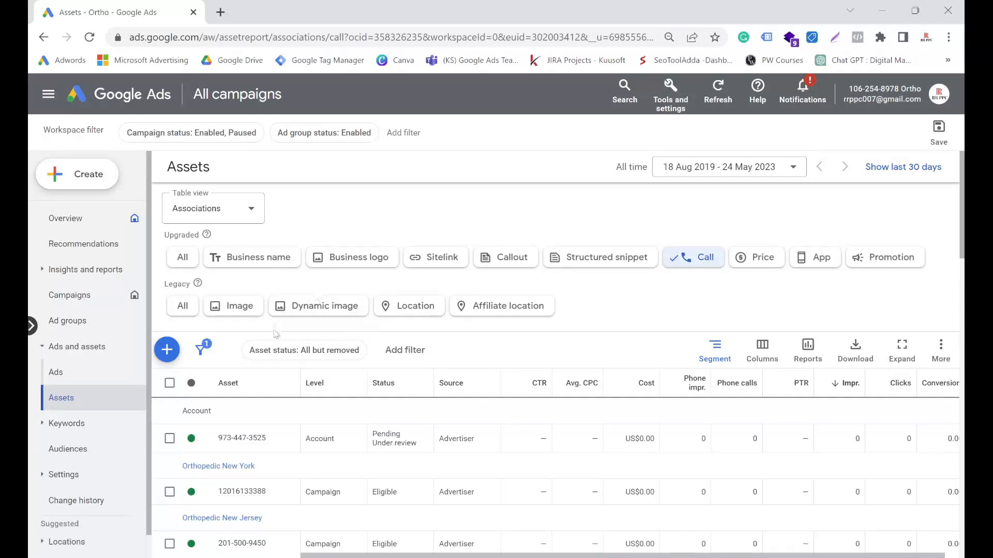
scroll(276, 336, "down", 3)
scroll(389, 339, "up", 3)
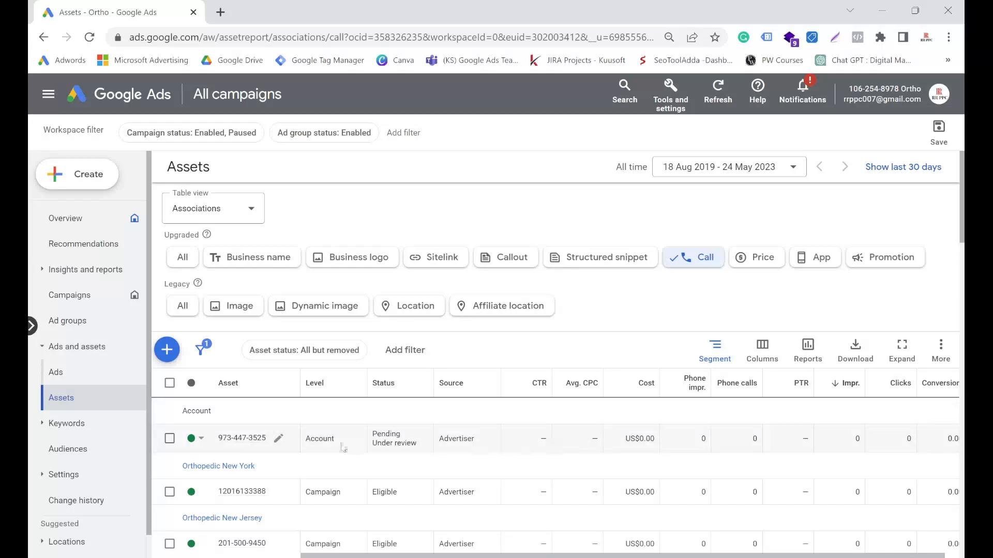
Step: Look through the predefined report categories, including the legacy asset reports, and compare the Upgraded and Legacy asset groups
mouse_move(703, 387)
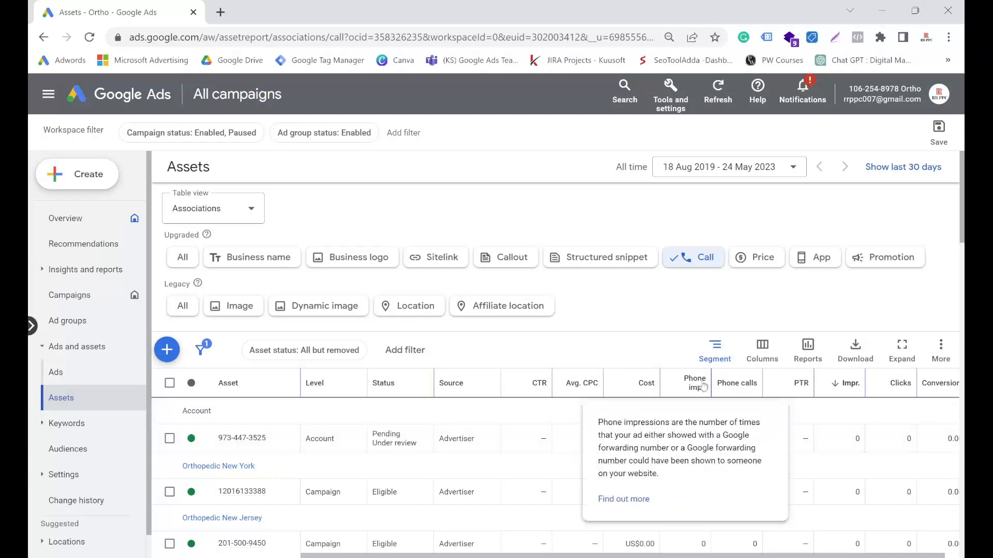
left_click(809, 345)
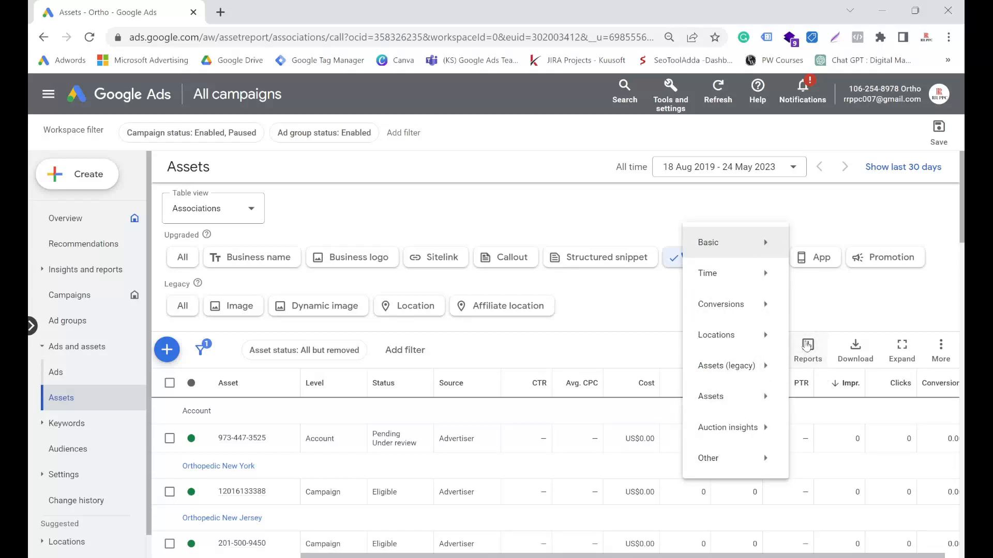
mouse_move(748, 250)
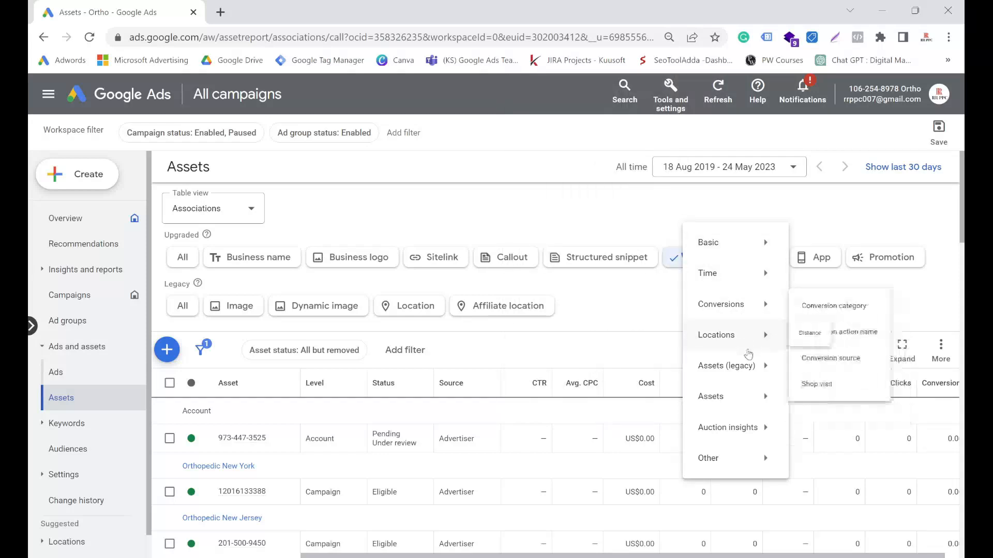
mouse_move(728, 373)
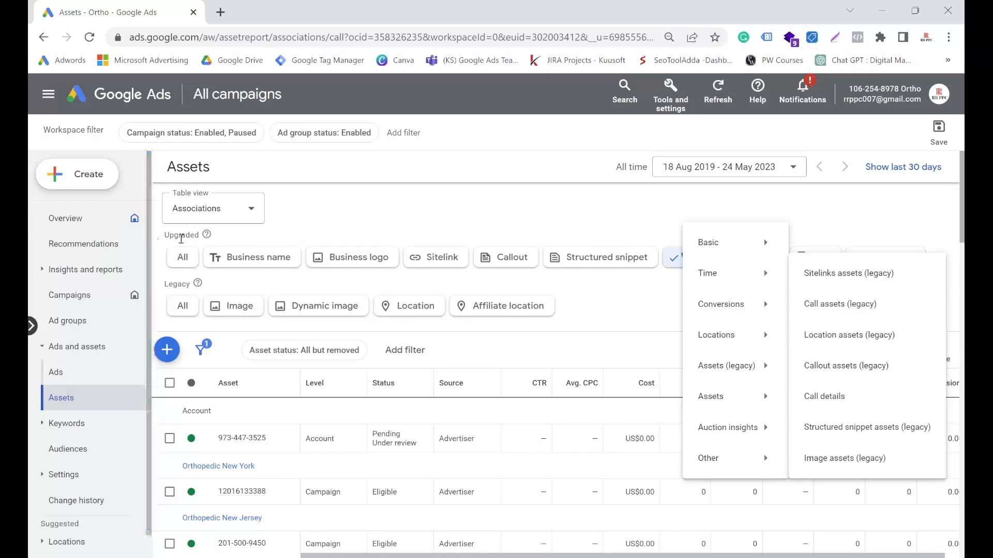
triple_click(166, 235)
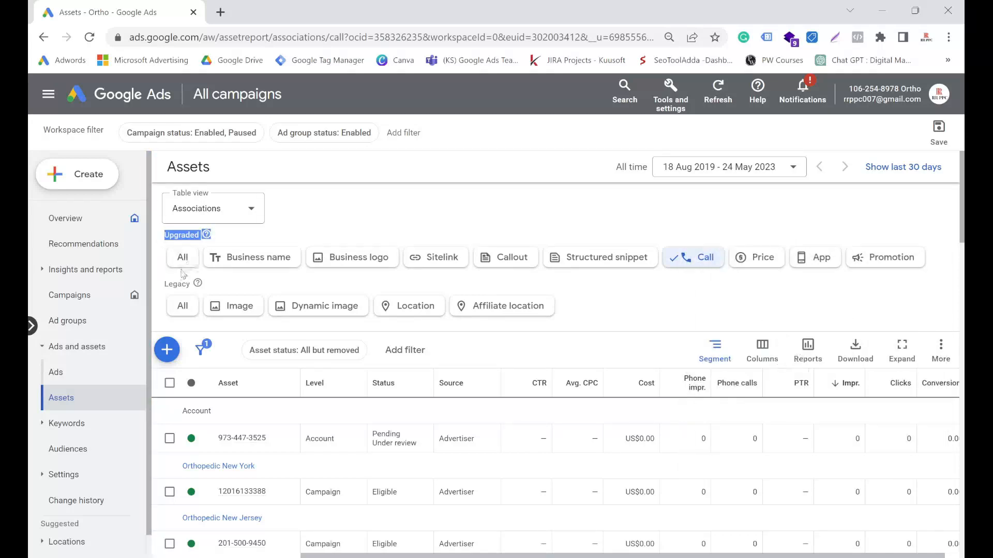
triple_click(167, 285)
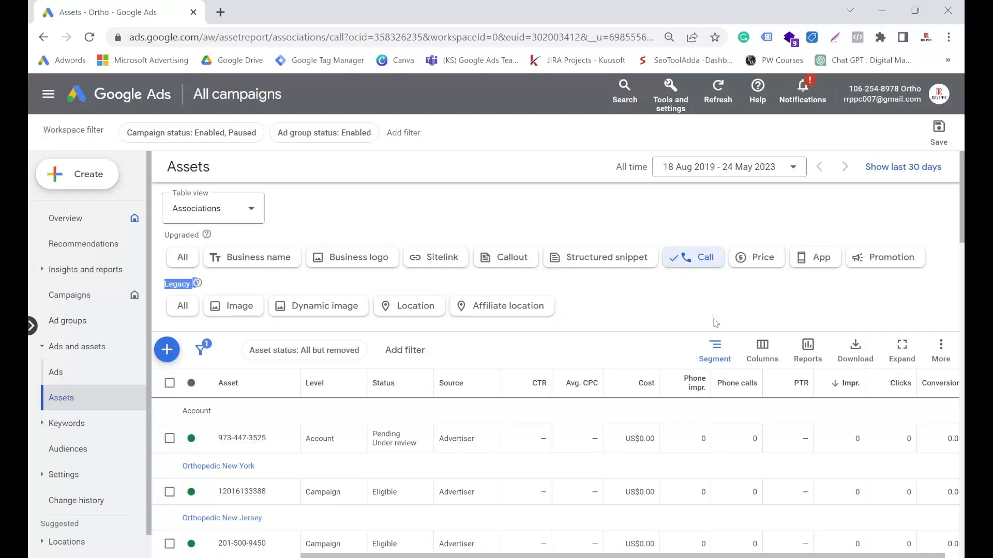
Step: Open the predefined Call details report for legacy assets, accept the notice and collapse the report's configuration pane
left_click(802, 350)
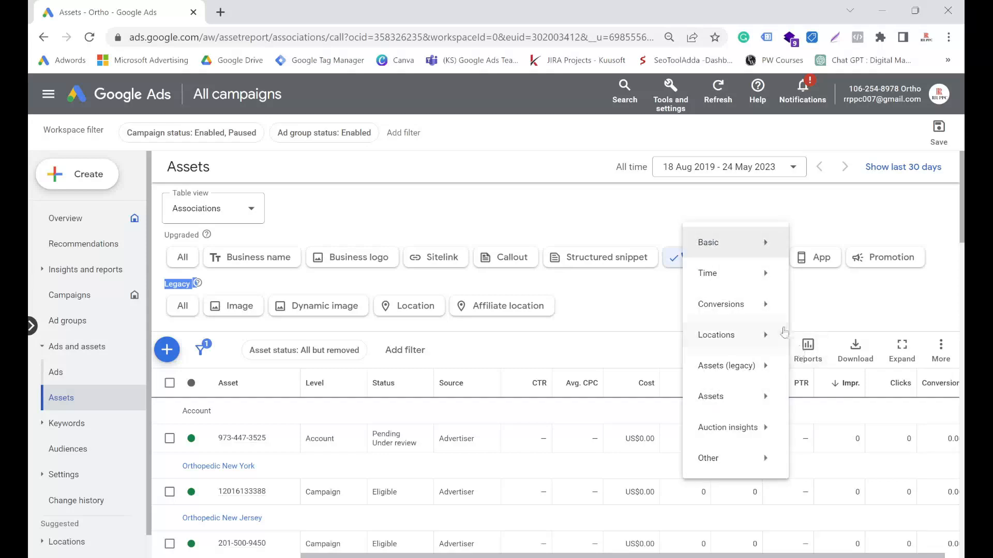
mouse_move(765, 366)
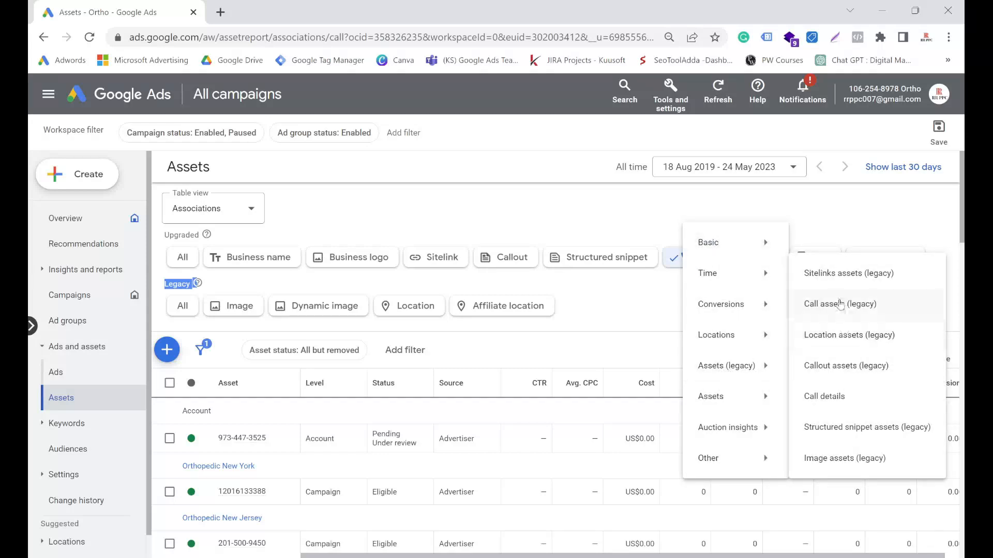
left_click(814, 404)
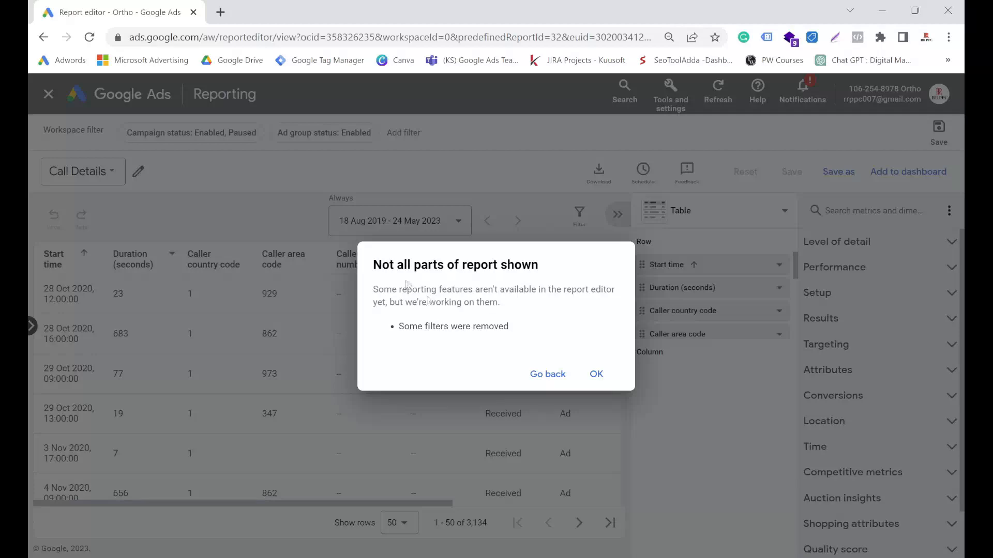
left_click_drag(376, 266, 537, 268)
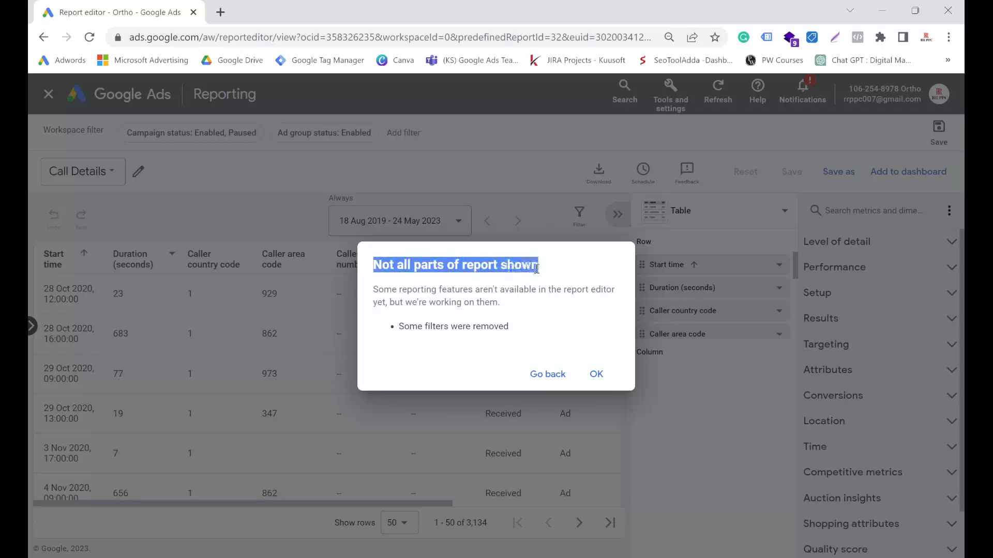
left_click(596, 374)
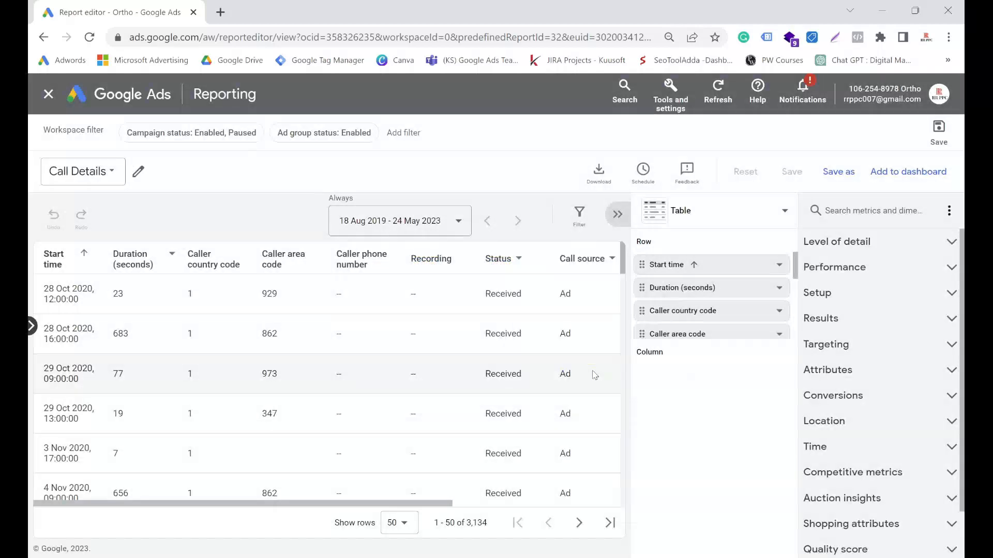
left_click(620, 221)
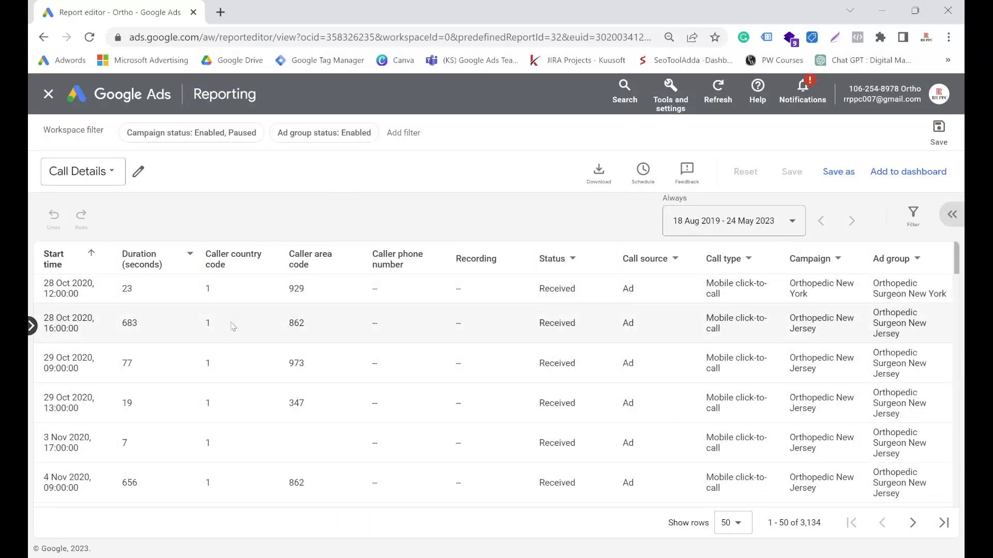
Step: Look through the preset date ranges available for the Call Details report
left_click(704, 227)
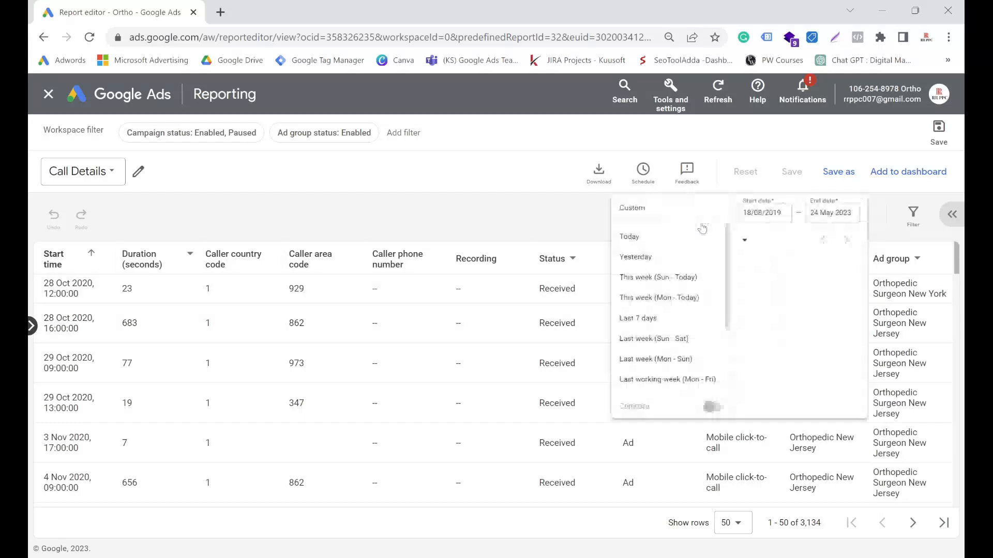
scroll(776, 382, "down", 2)
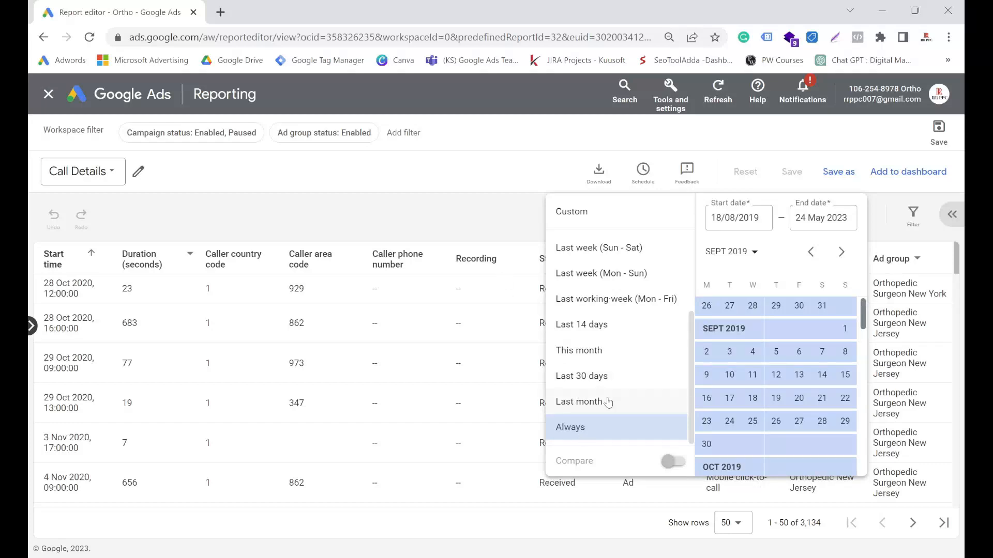
left_click(485, 218)
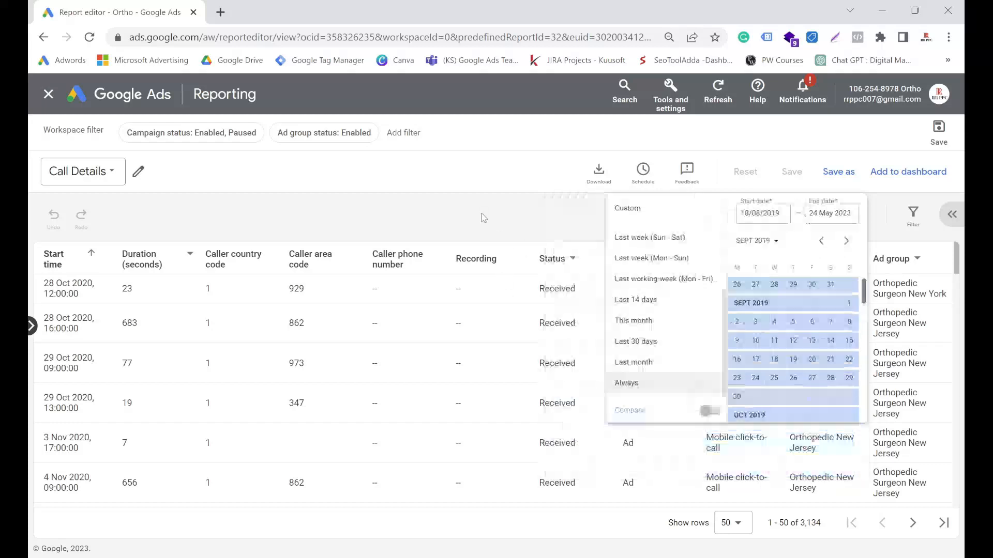
Step: Examine the individual calls in the Call Details report, including duration, area code, status, call source, call type and campaign
scroll(269, 338, "down", 3)
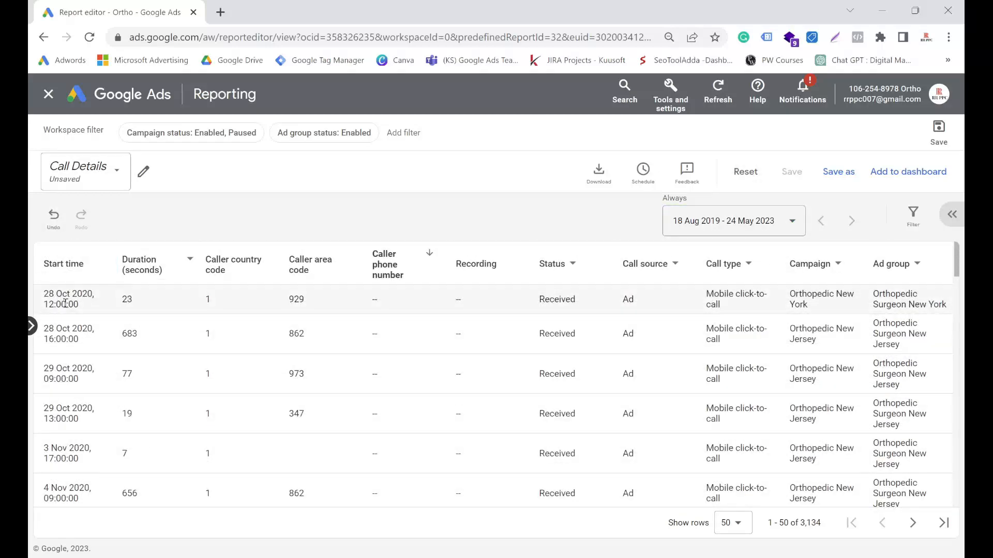
left_click_drag(127, 300, 140, 302)
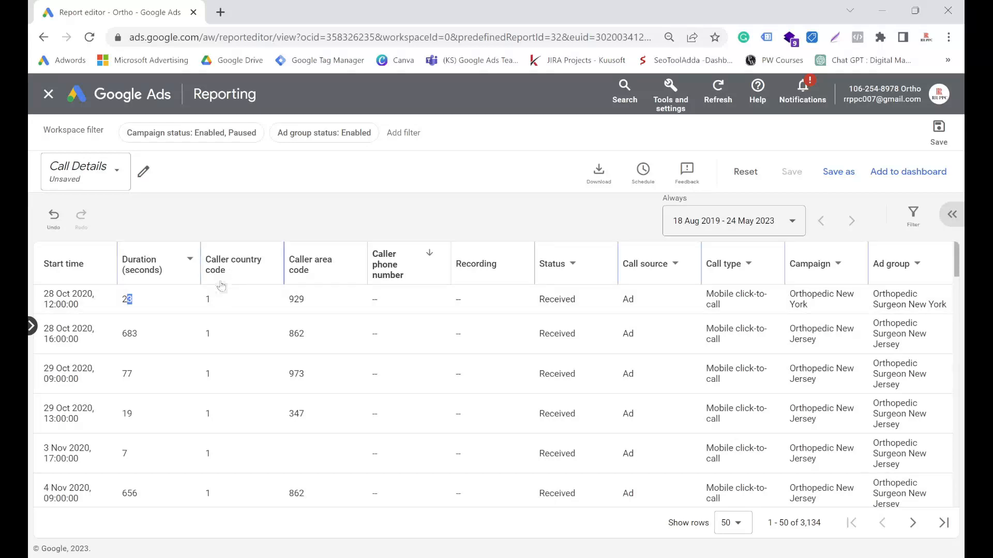
left_click(298, 301)
scroll(560, 315, "down", 18)
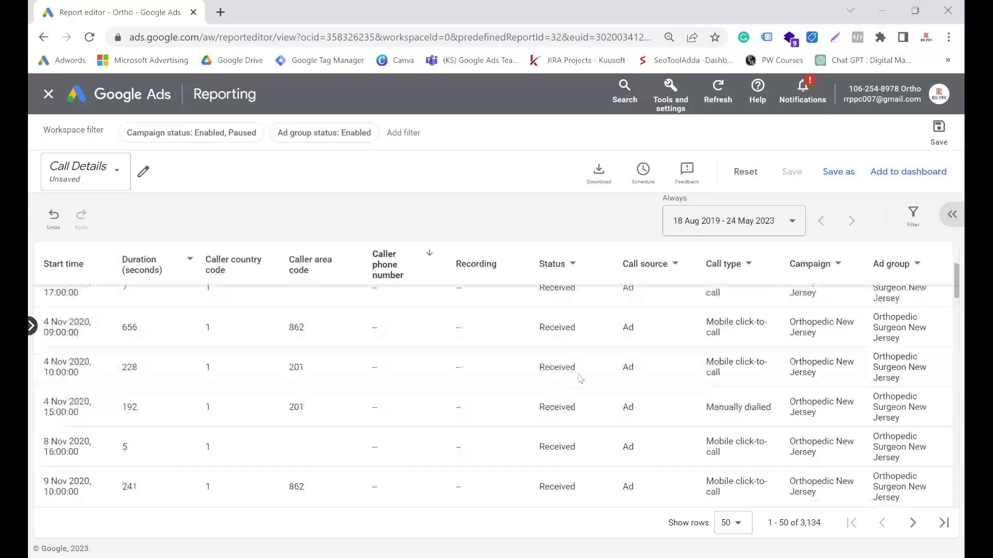
scroll(571, 402, "up", 18)
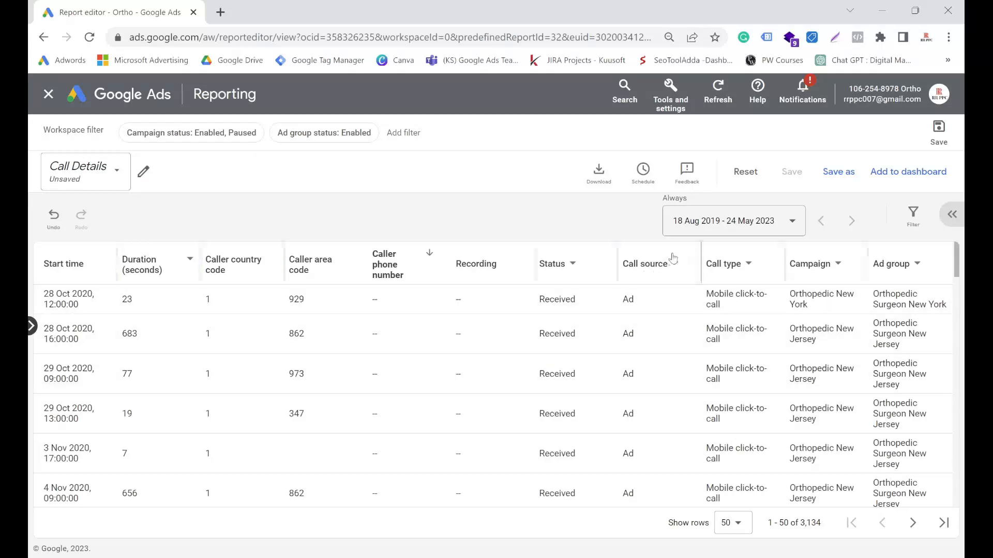
scroll(749, 307, "down", 20)
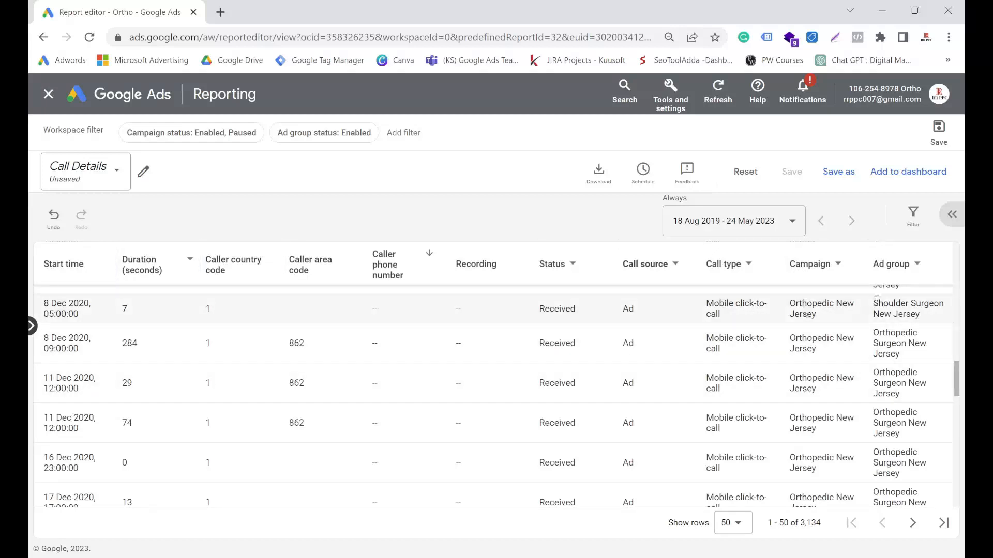
scroll(838, 455, "down", 5)
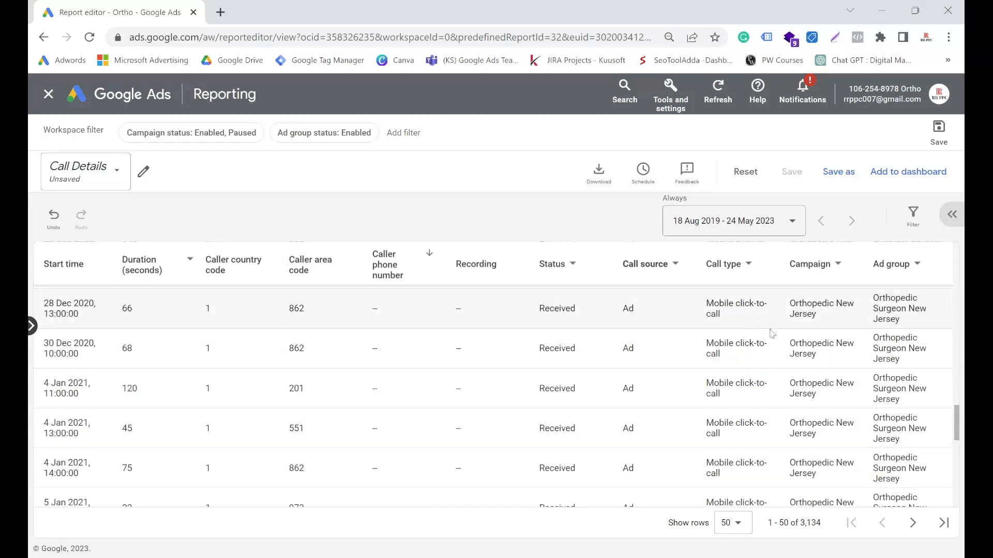
Step: Set the Call Details report to show 500 rows per page
scroll(417, 395, "up", 7)
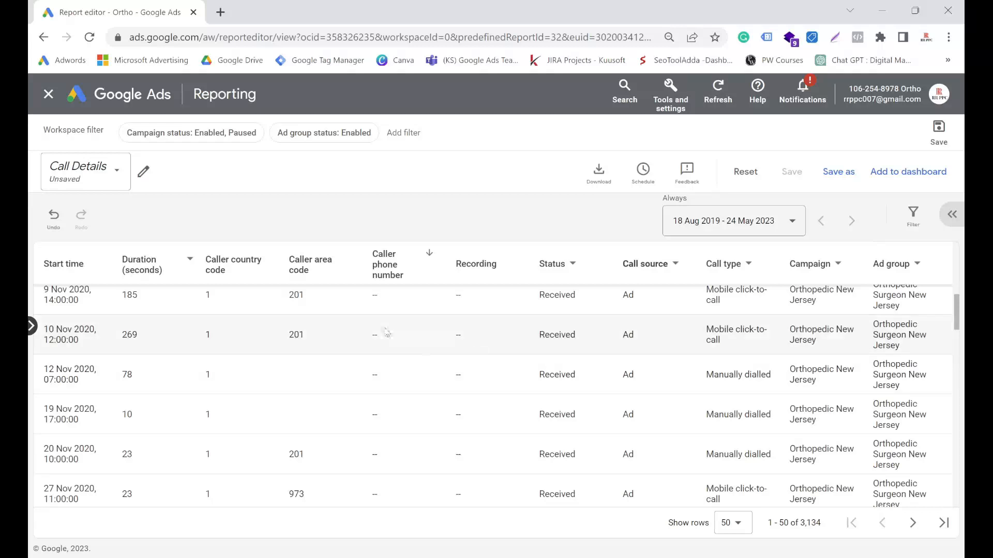
scroll(388, 321, "down", 5)
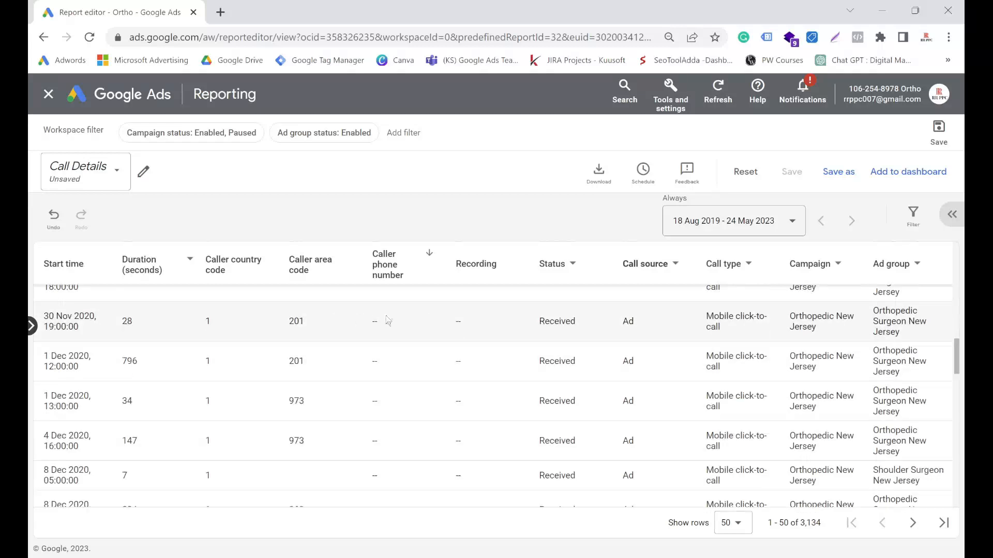
left_click(733, 527)
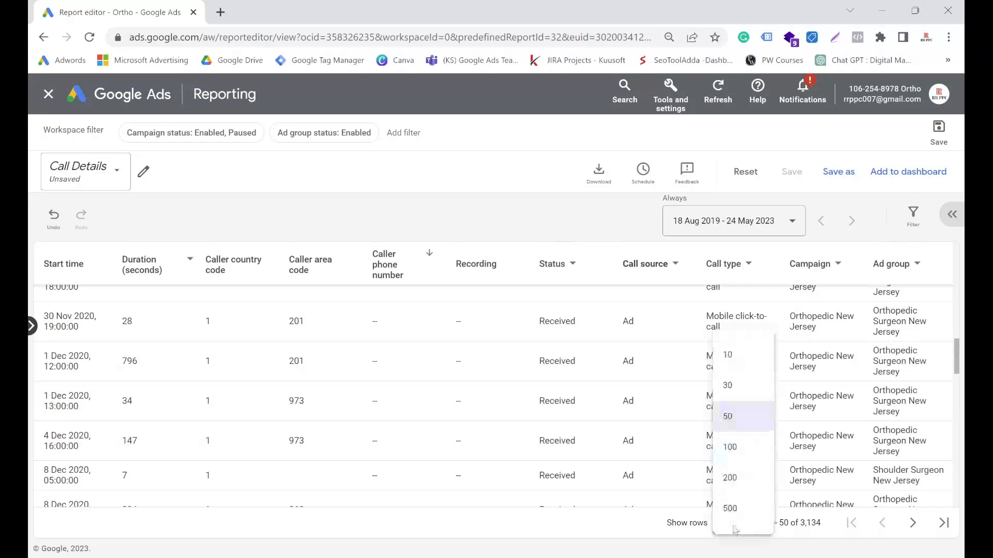
left_click(738, 512)
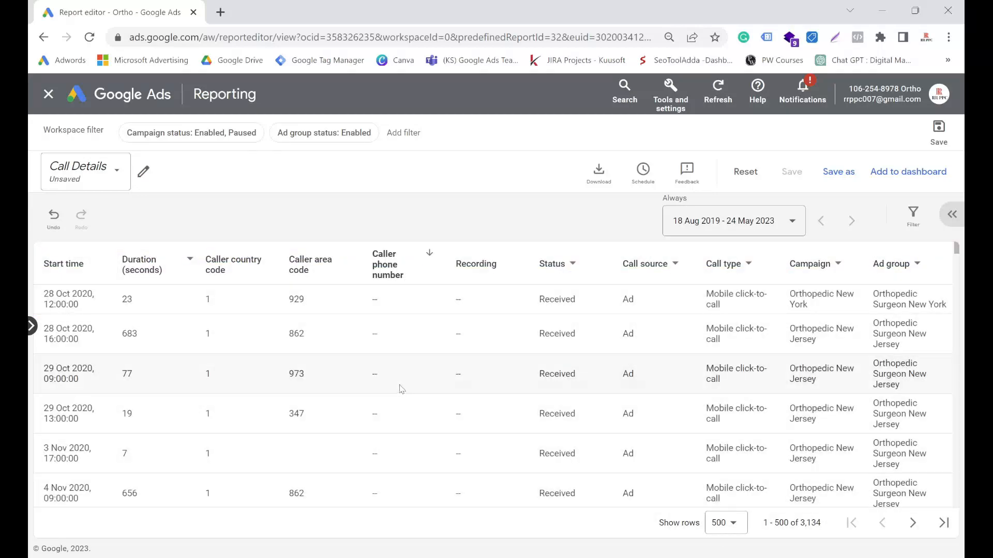
Step: Sort the Call Details report by caller phone number and look through the rows for recorded caller numbers
left_click(413, 279)
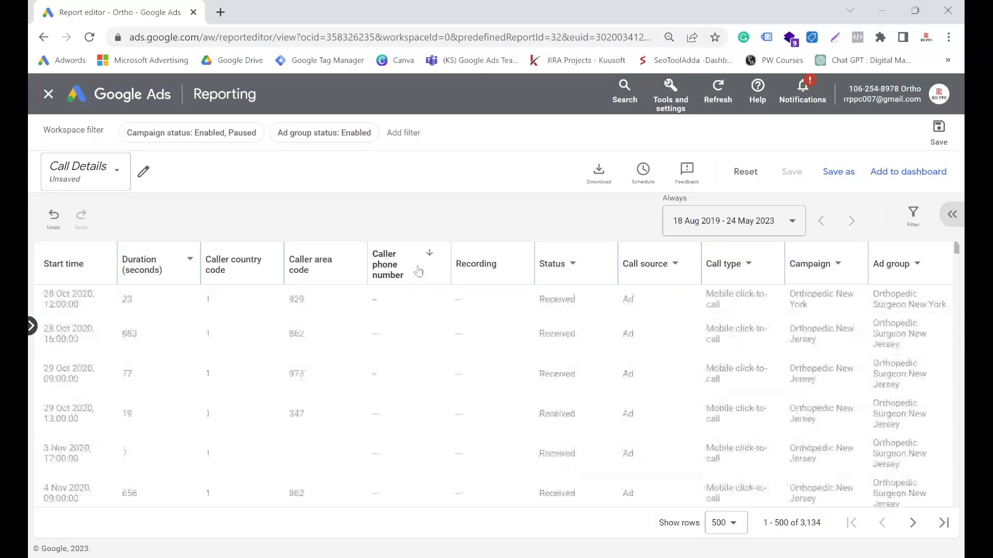
scroll(425, 361, "down", 20)
scroll(427, 386, "down", 20)
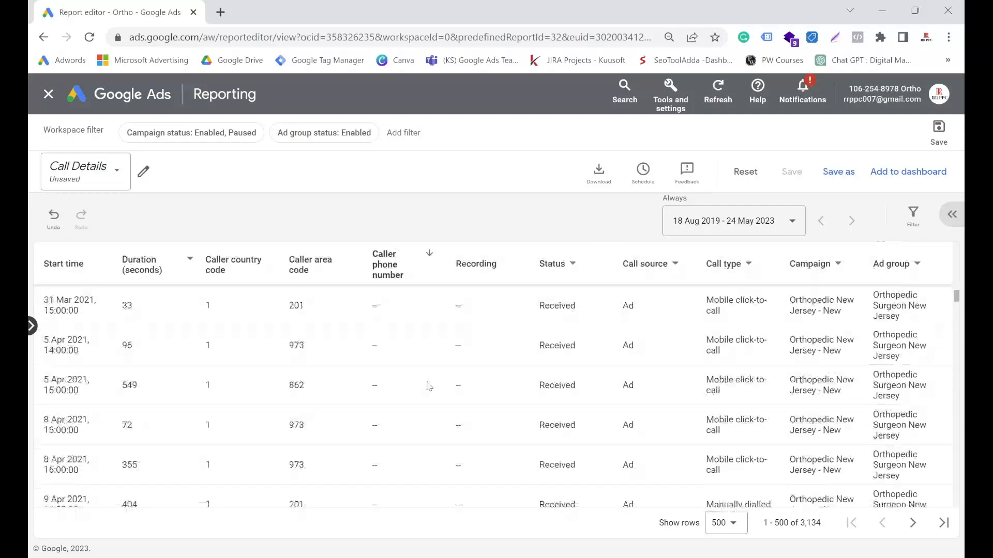
scroll(431, 381, "down", 15)
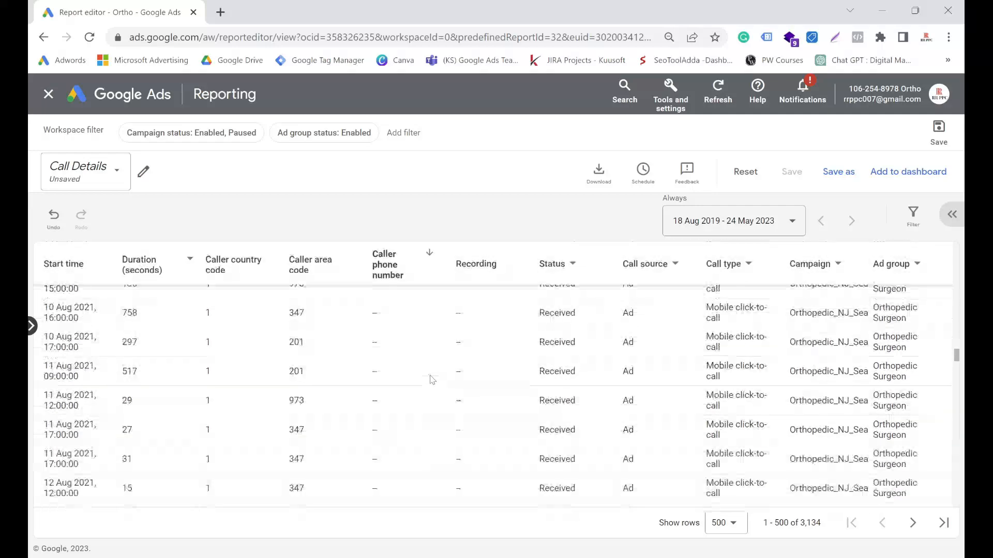
scroll(432, 379, "down", 20)
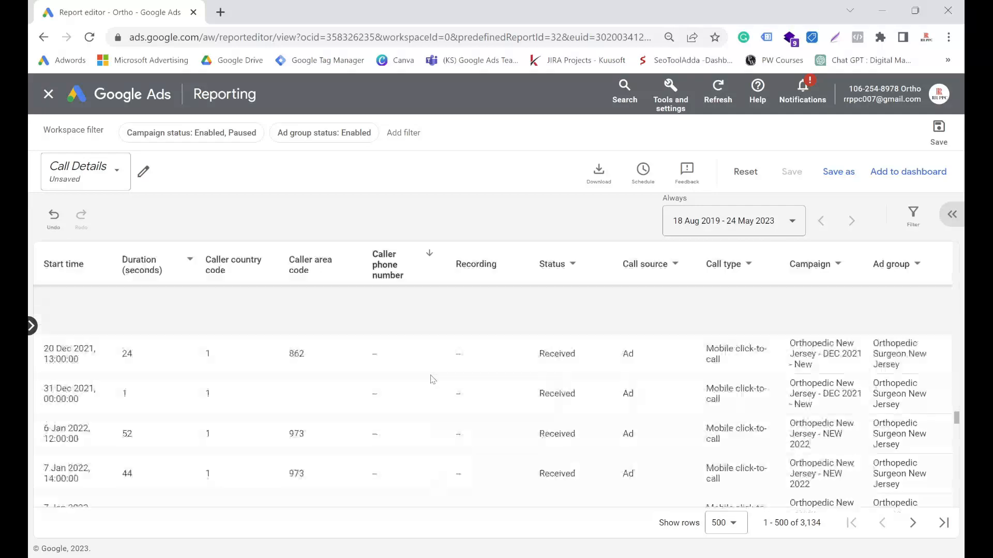
scroll(432, 379, "up", 20)
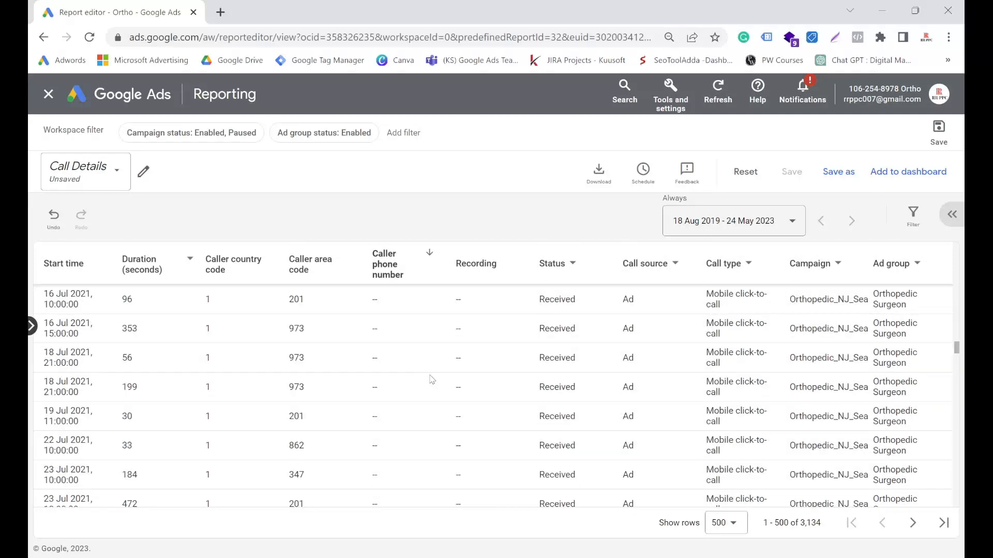
scroll(374, 372, "up", 10)
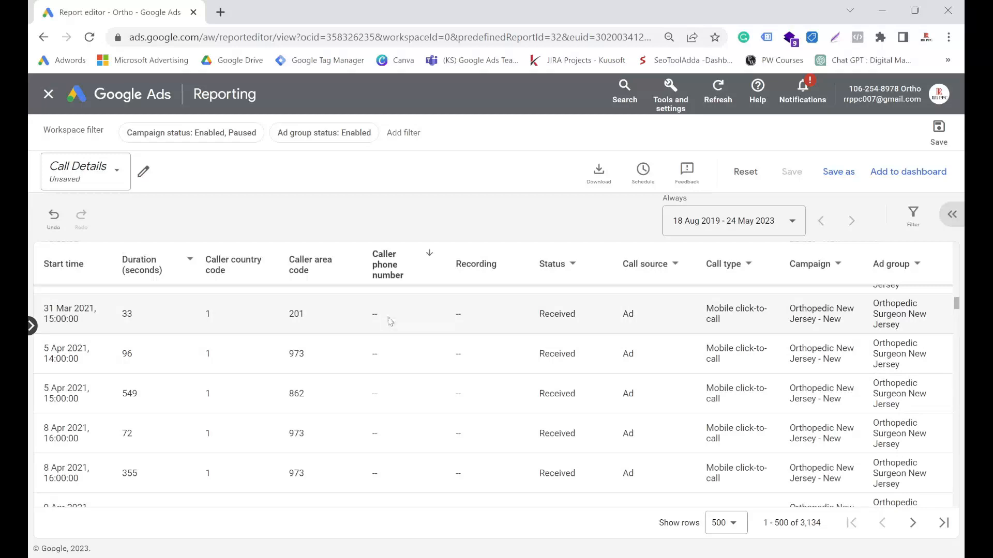
scroll(393, 352, "down", 7)
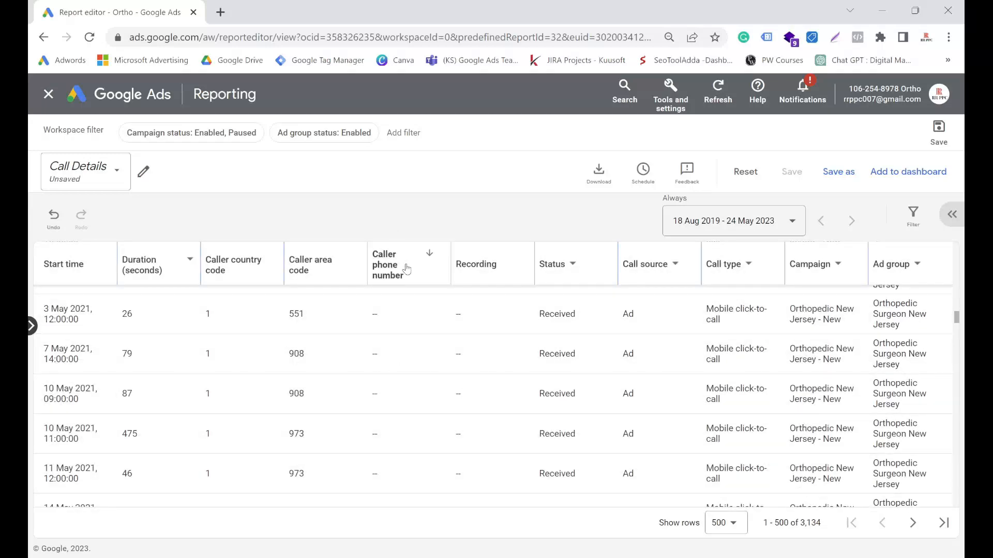
scroll(406, 267, "down", 5)
Step: Leave the Call Details report without saving and look through the call assets listed for all campaigns
left_click(48, 93)
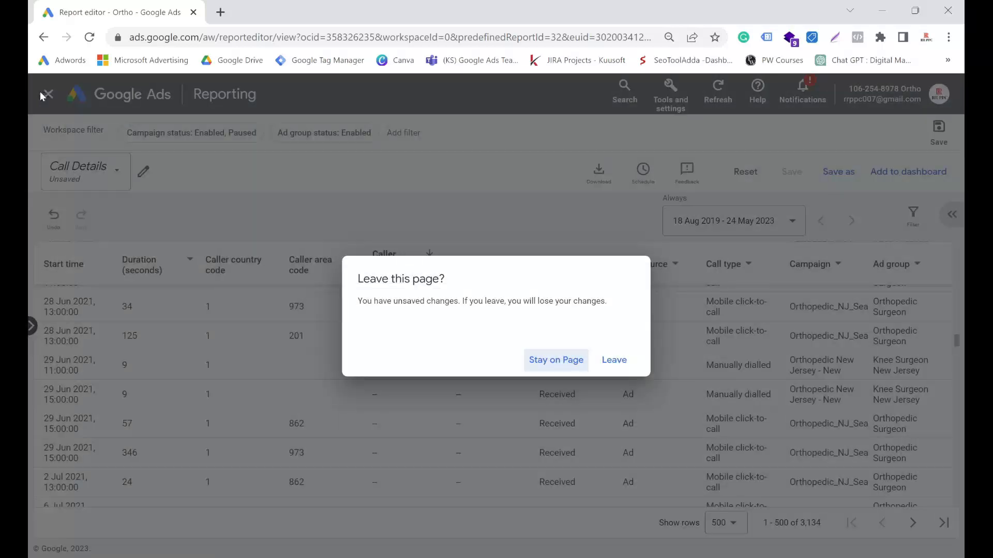
left_click(610, 360)
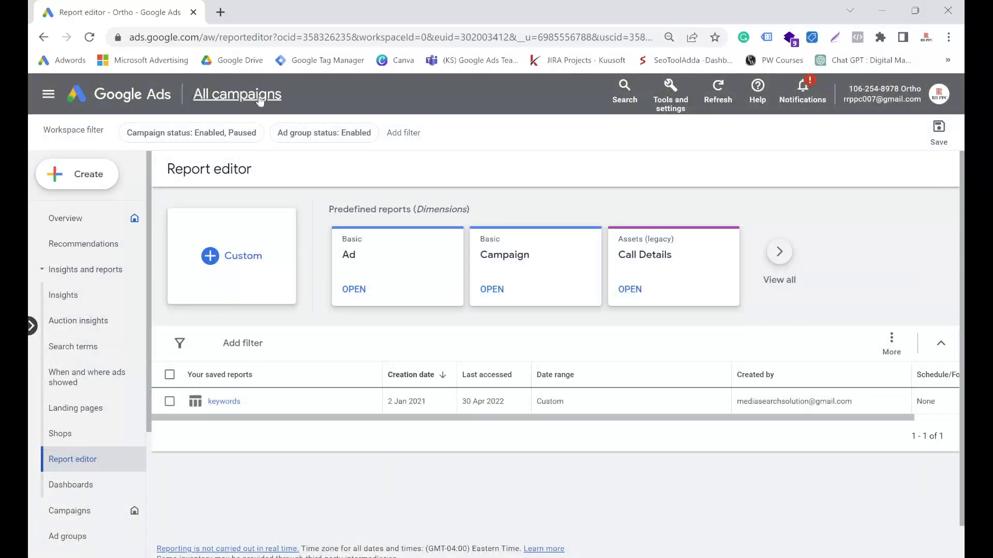
left_click(260, 98)
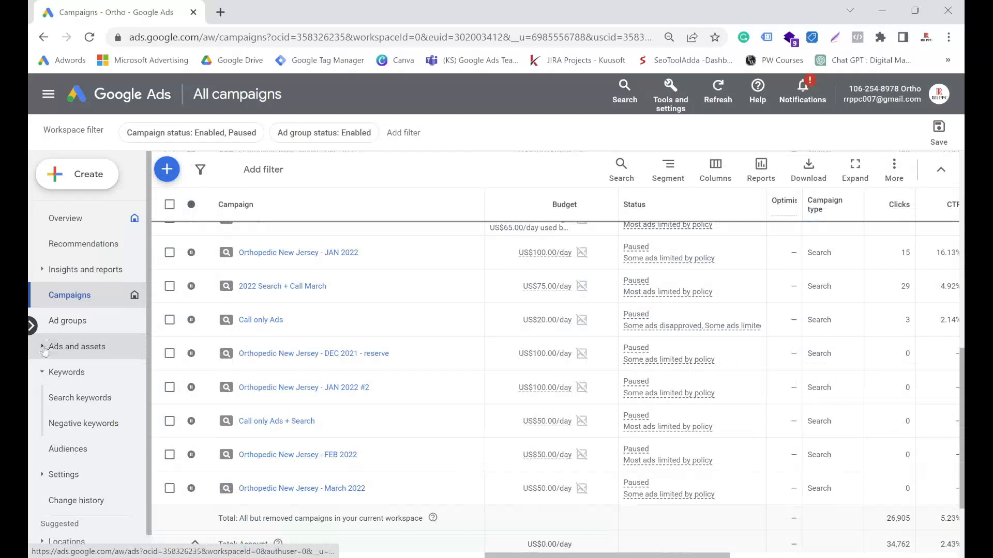
left_click(42, 347)
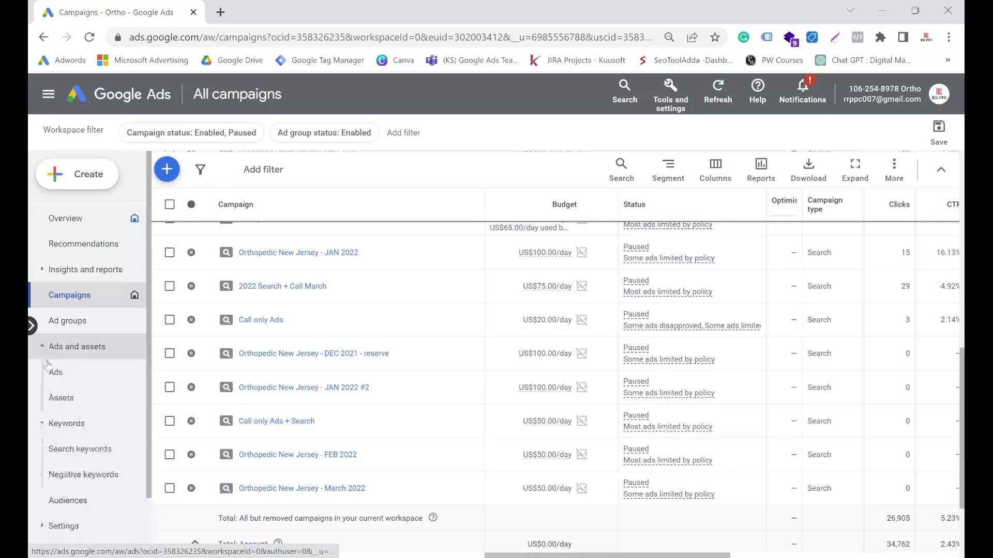
left_click(60, 398)
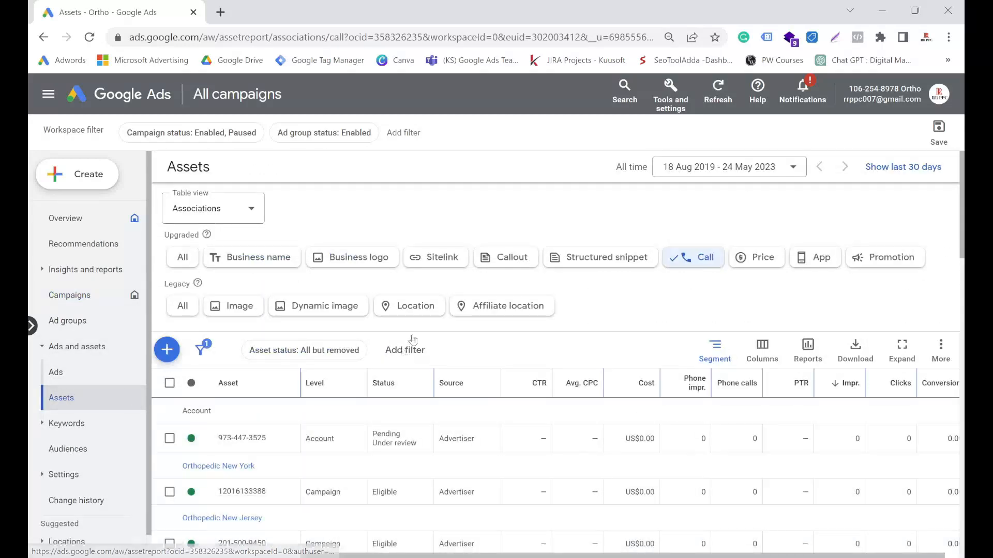
scroll(412, 339, "down", 5)
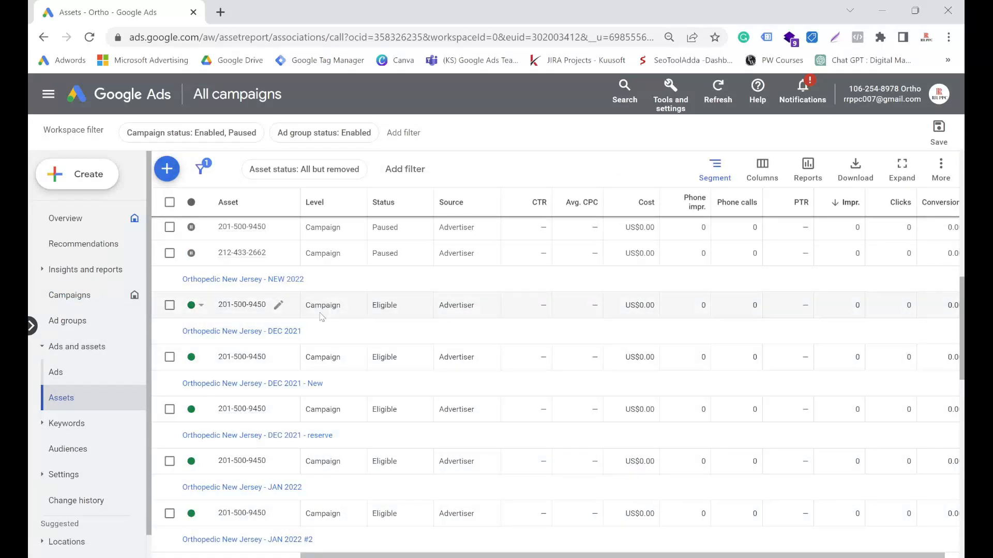
scroll(321, 321, "up", 5)
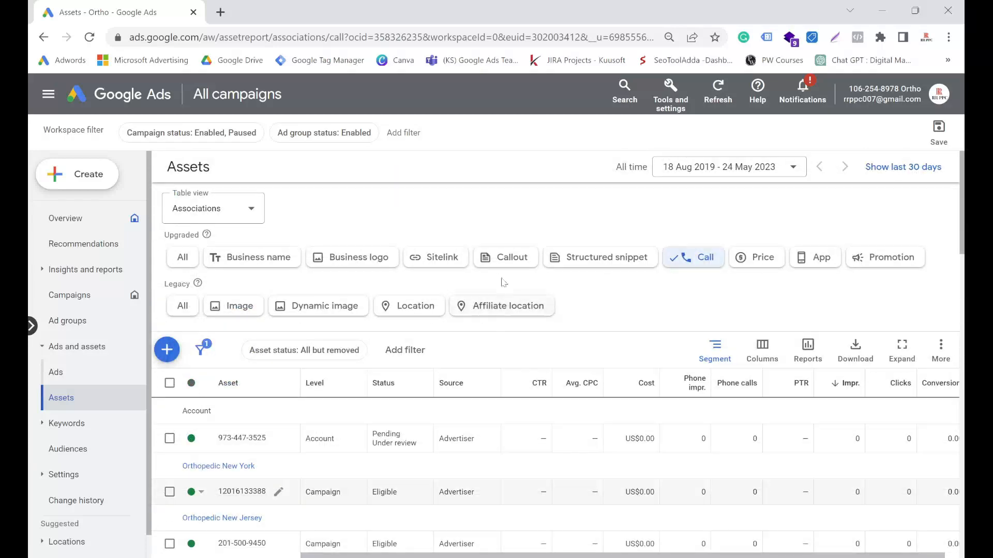
Step: Open the account's conversions summary and start creating a new conversion action
left_click(681, 110)
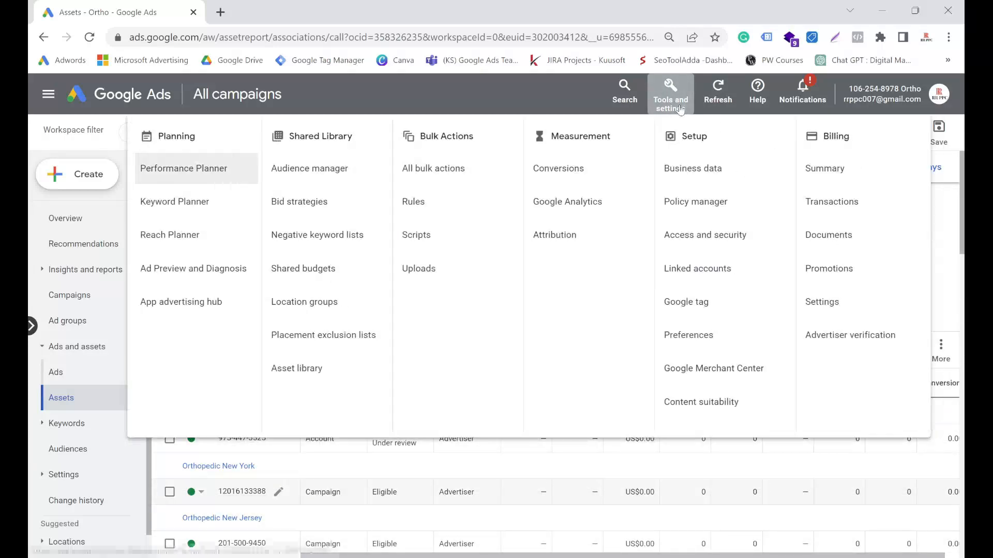
left_click(572, 180)
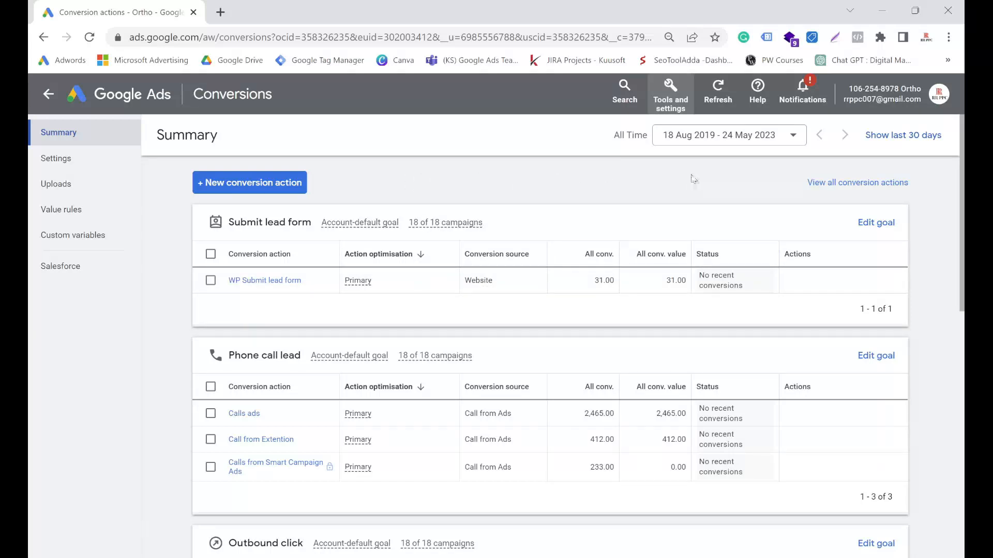
left_click(279, 187)
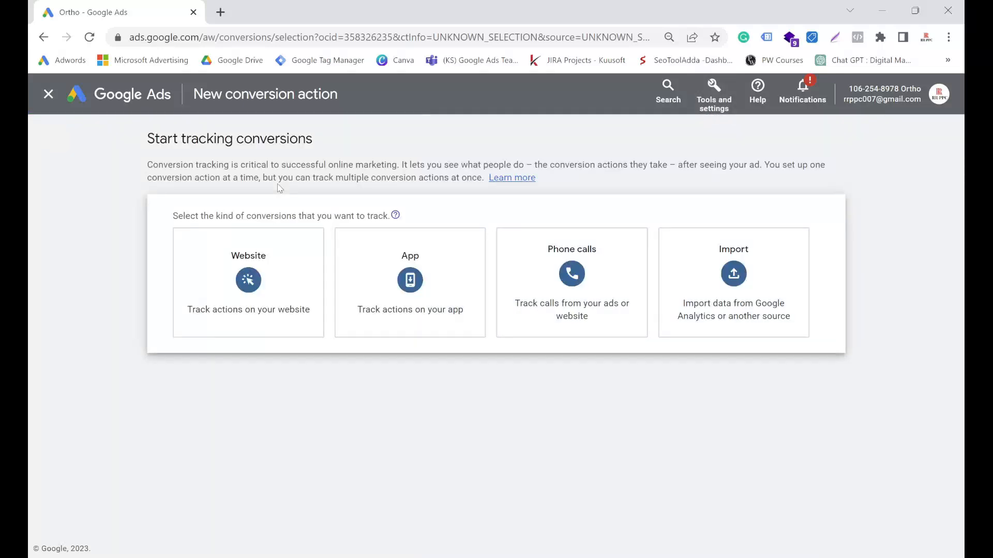
Step: Choose phone calls as the conversion kind, with calls from ads using call extensions or call-only ads as the source, and continue
mouse_move(277, 233)
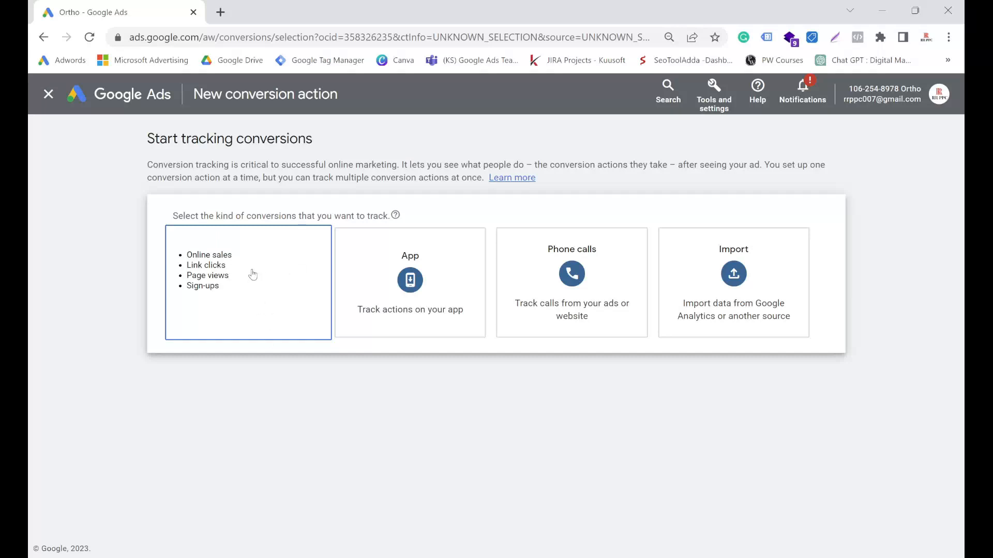
mouse_move(390, 299)
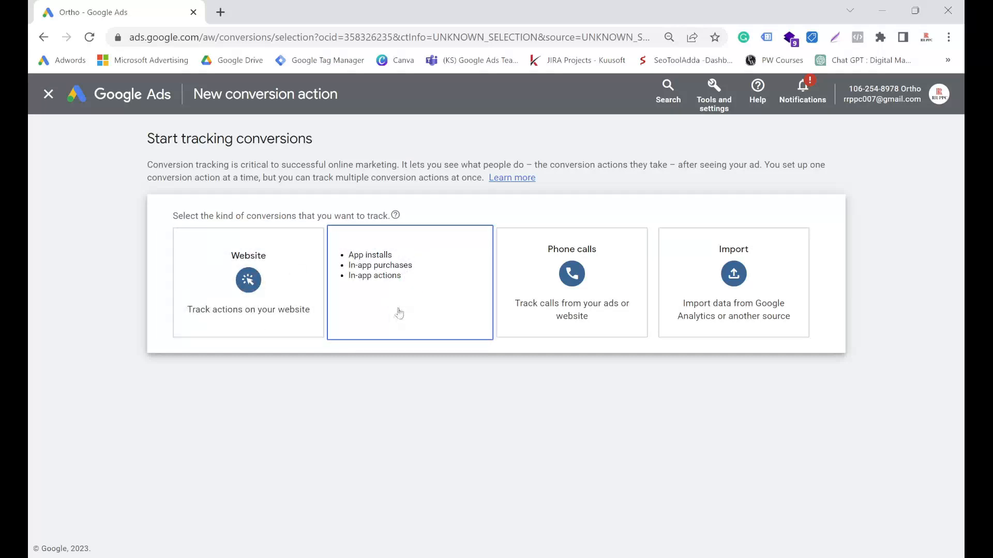
left_click(563, 306)
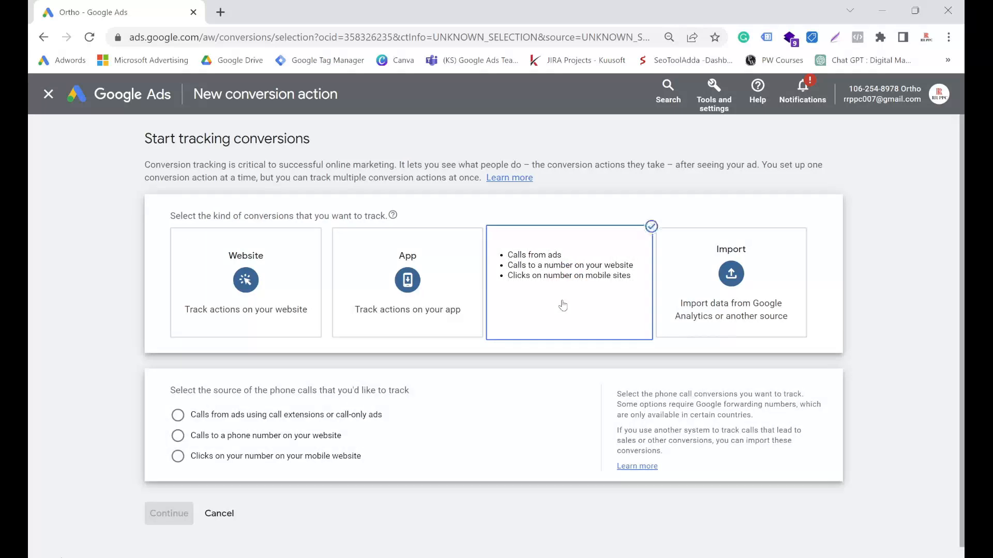
mouse_move(688, 309)
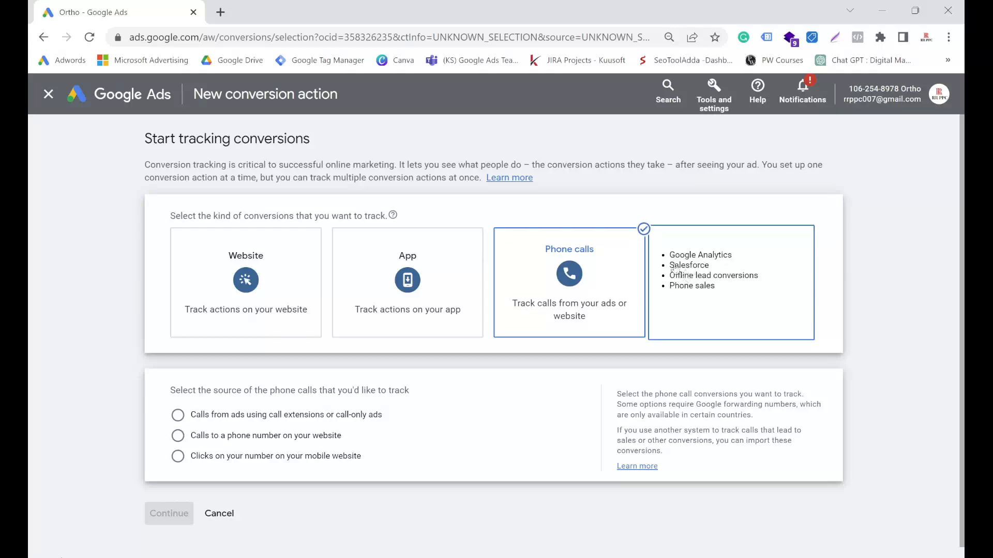
mouse_move(552, 277)
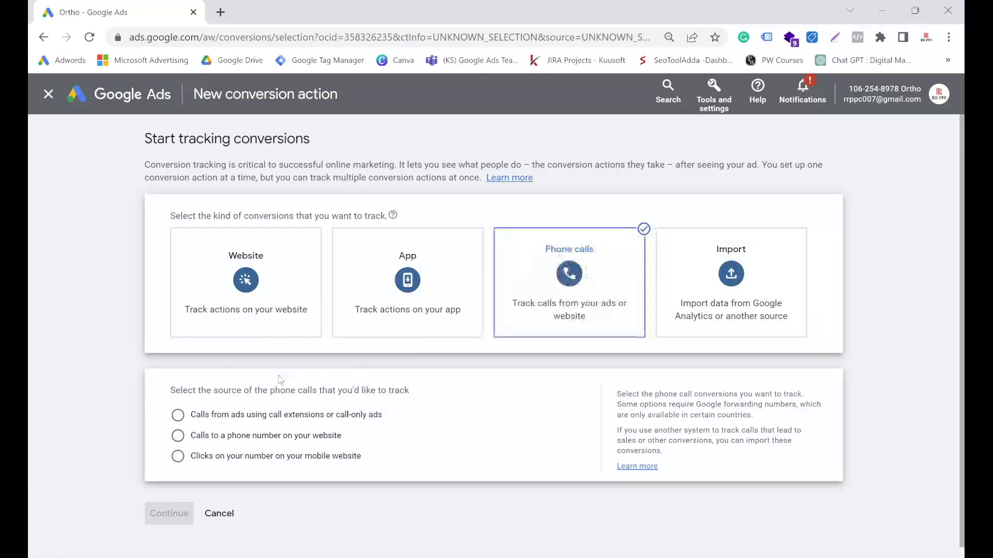
scroll(243, 375, "down", 1)
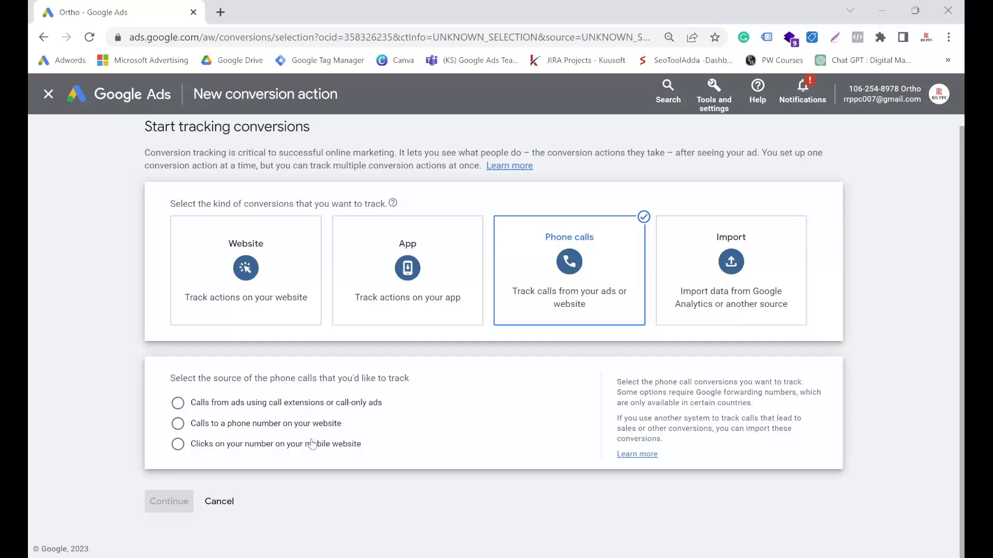
left_click(177, 402)
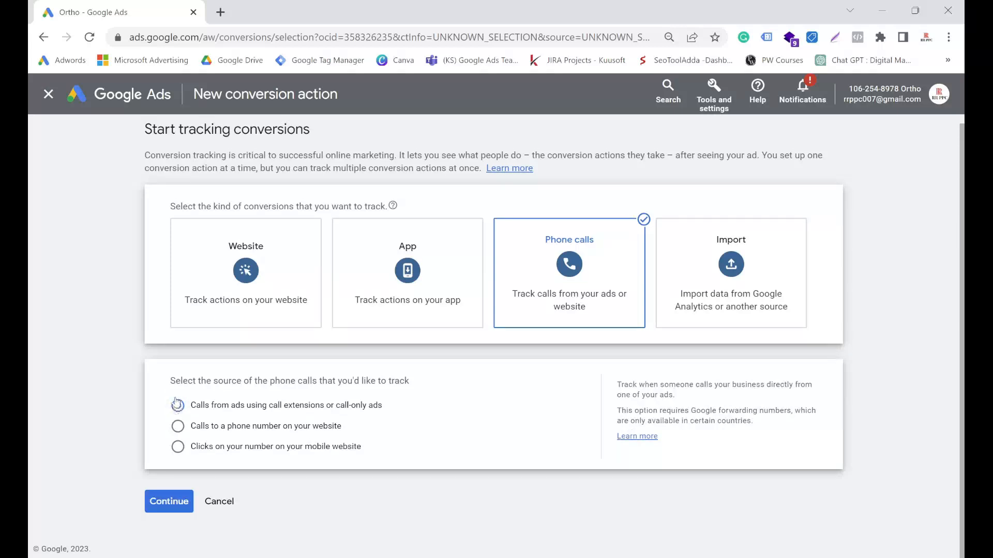
left_click(169, 501)
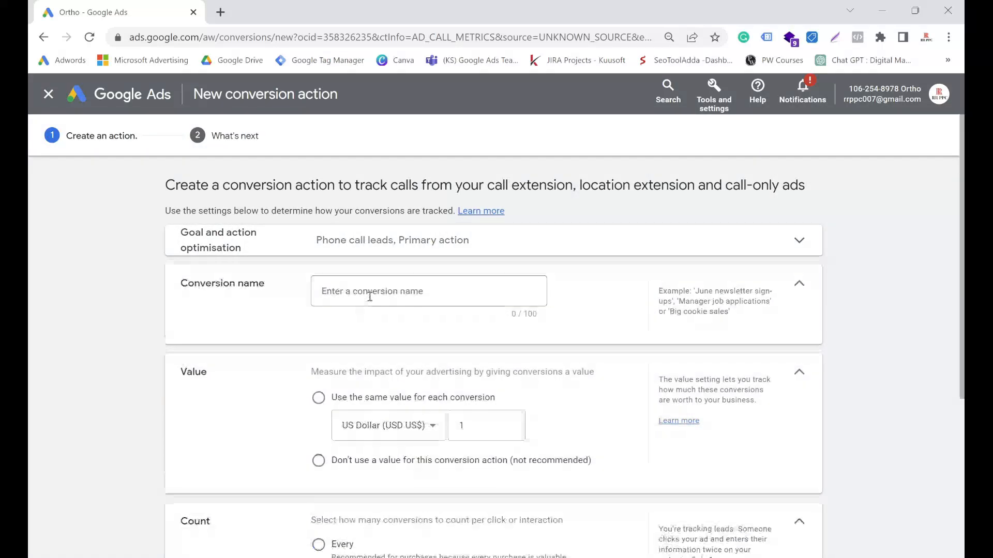
Step: Name the new phone call conversion action xyz
scroll(377, 264, "down", 3)
scroll(375, 274, "up", 3)
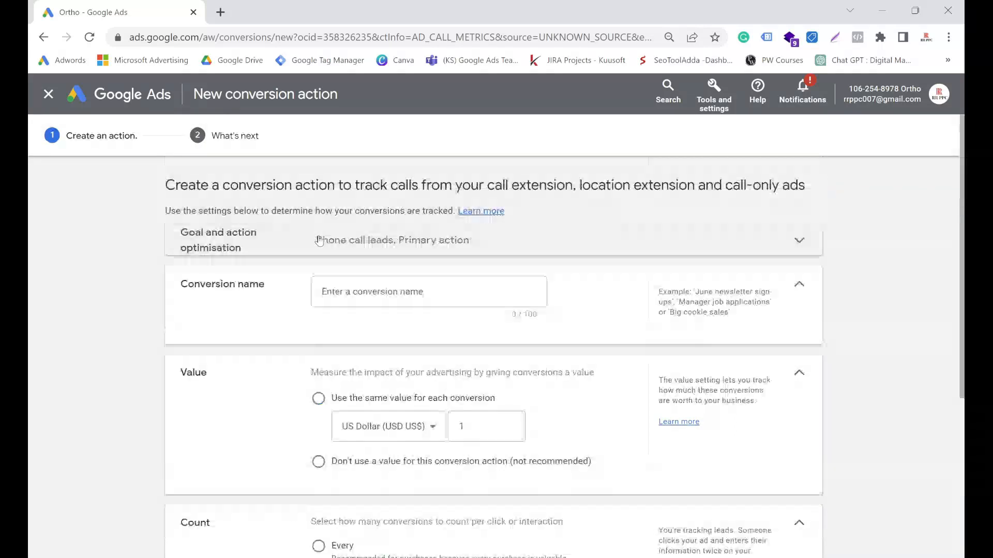
left_click(372, 289)
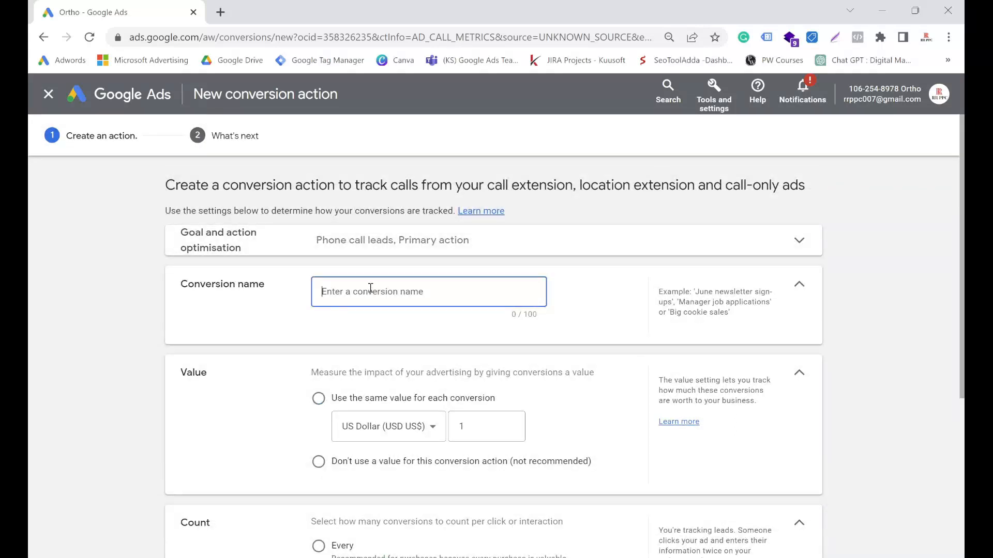
type("xyz")
Step: Use the same value for each conversion and set the count to Every
scroll(336, 295, "down", 3)
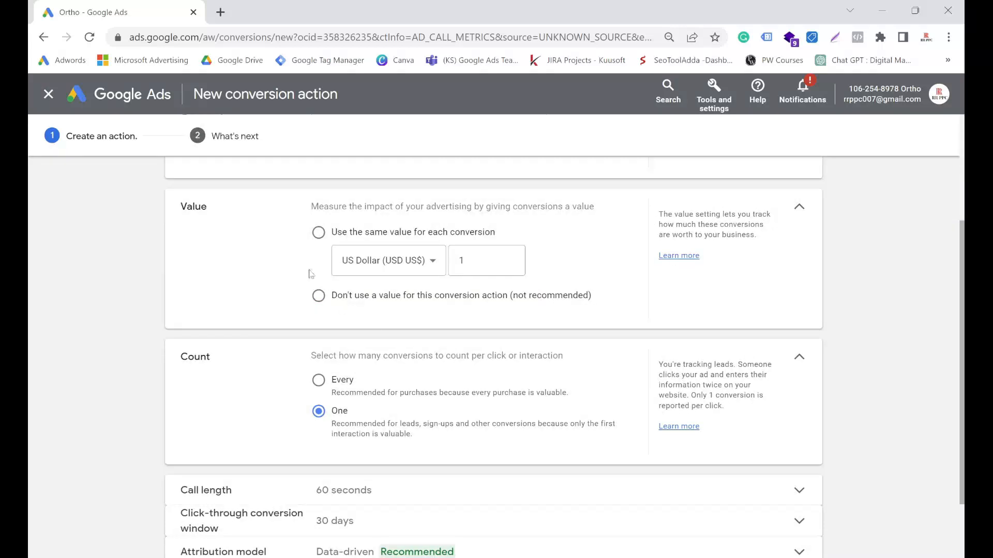
left_click(319, 232)
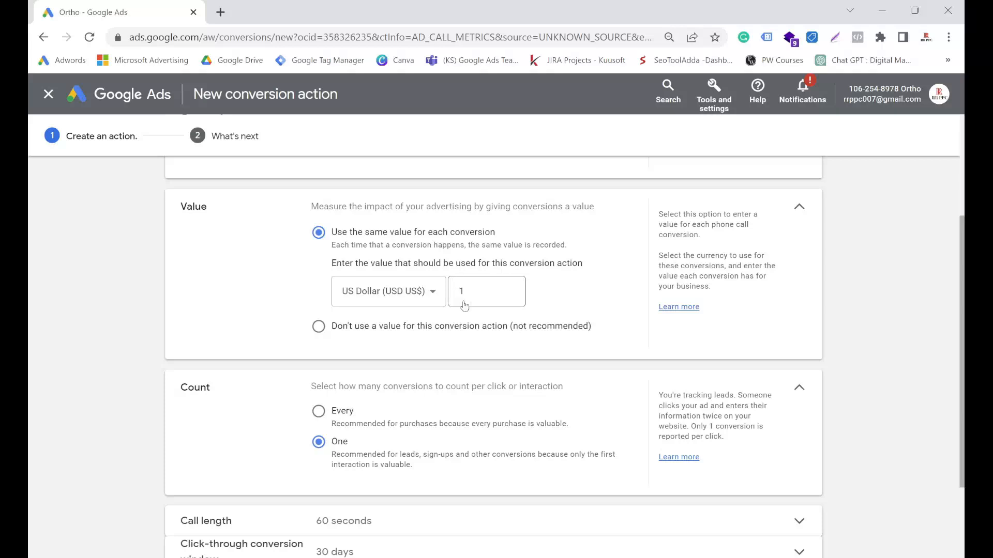
scroll(288, 310, "down", 2)
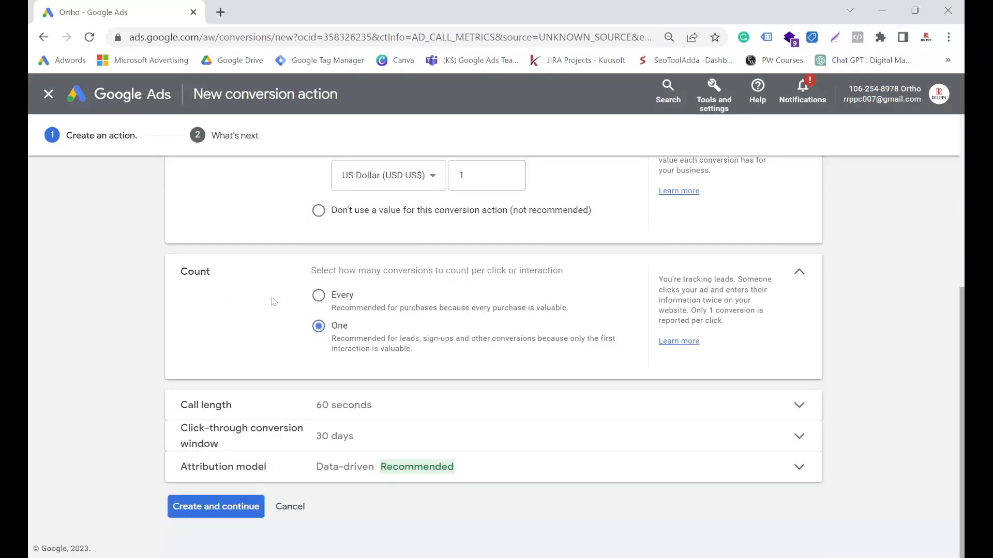
left_click(321, 299)
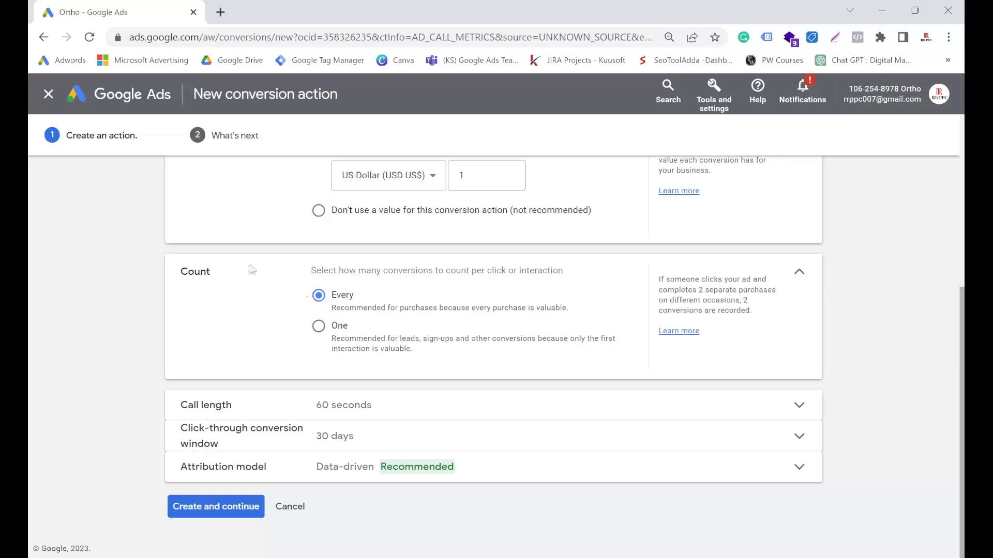
Step: Set the conversion count to One and the minimum call length to 1 second
left_click(320, 327)
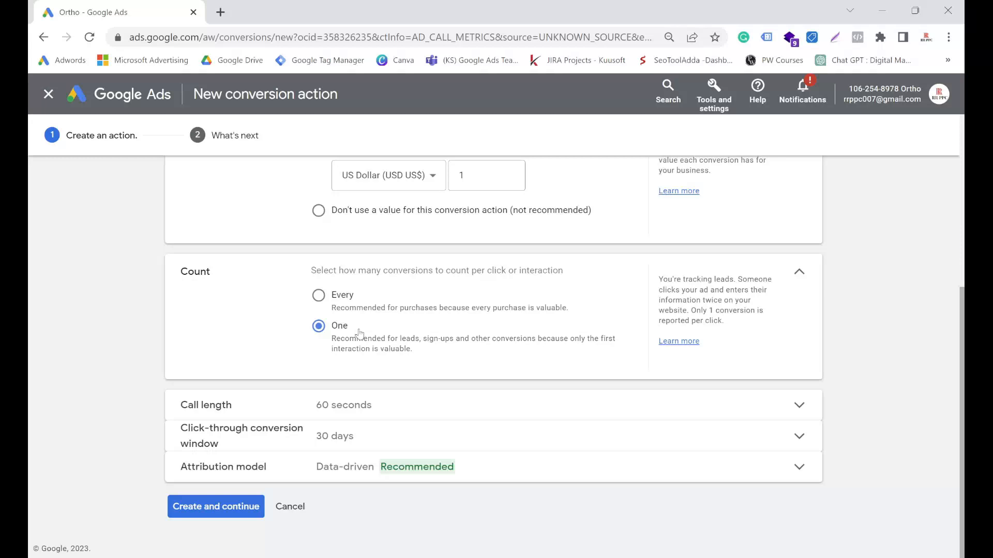
left_click(514, 405)
scroll(443, 366, "down", 2)
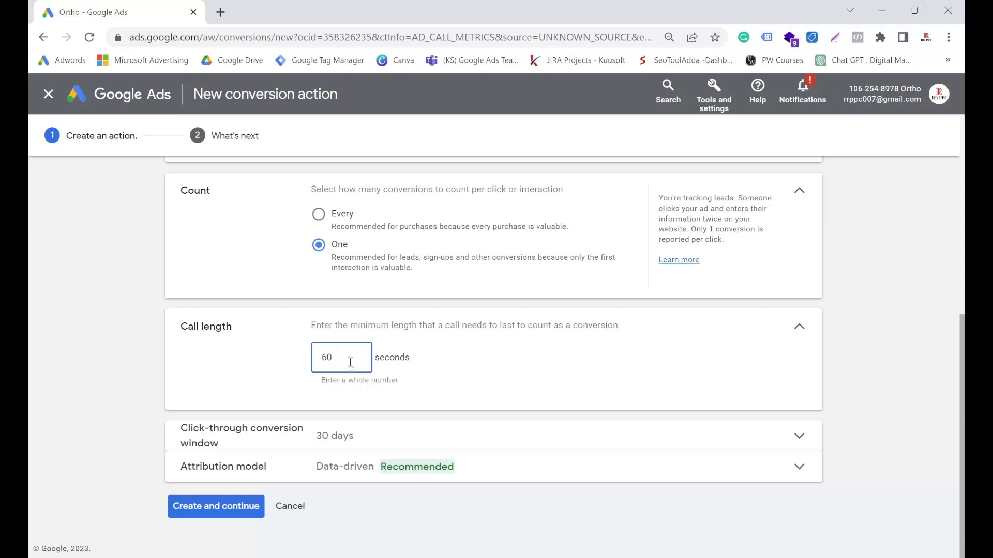
key("BackSpace")
key("BackSpace")
type("1")
key("BackSpace")
type("5")
key("BackSpace")
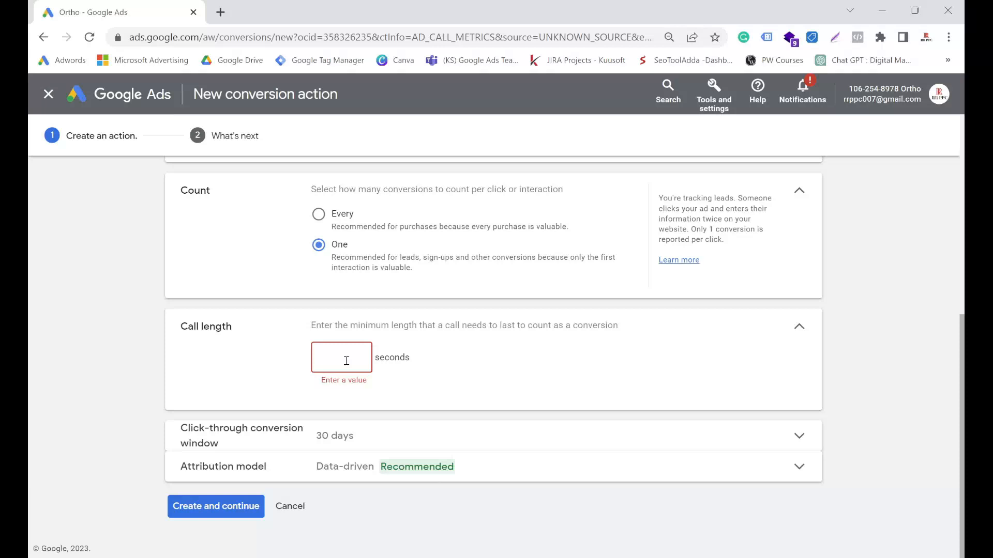
type("6")
key("BackSpace")
key("BackSpace")
type("1")
Step: Create the xyz conversion action and finish its setup
left_click(249, 514)
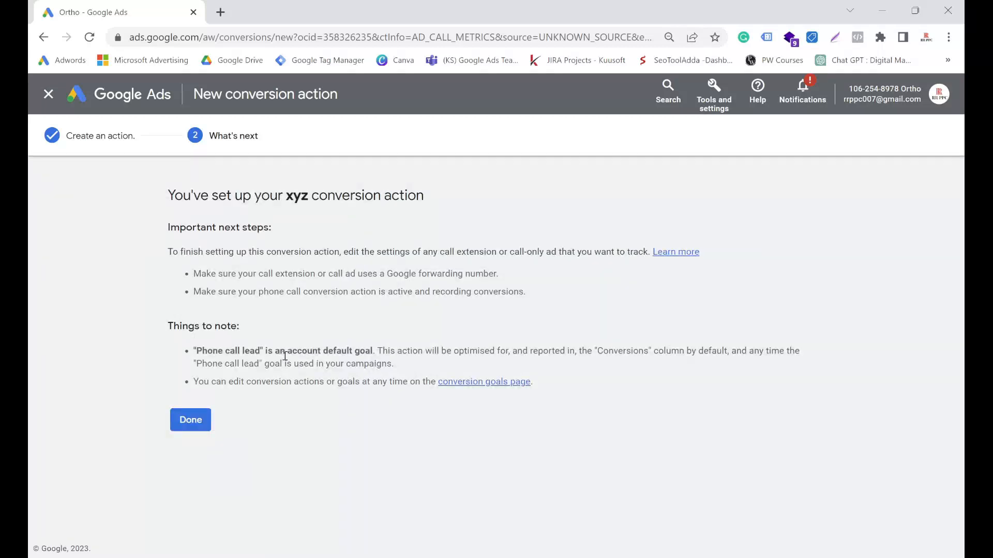
left_click(199, 421)
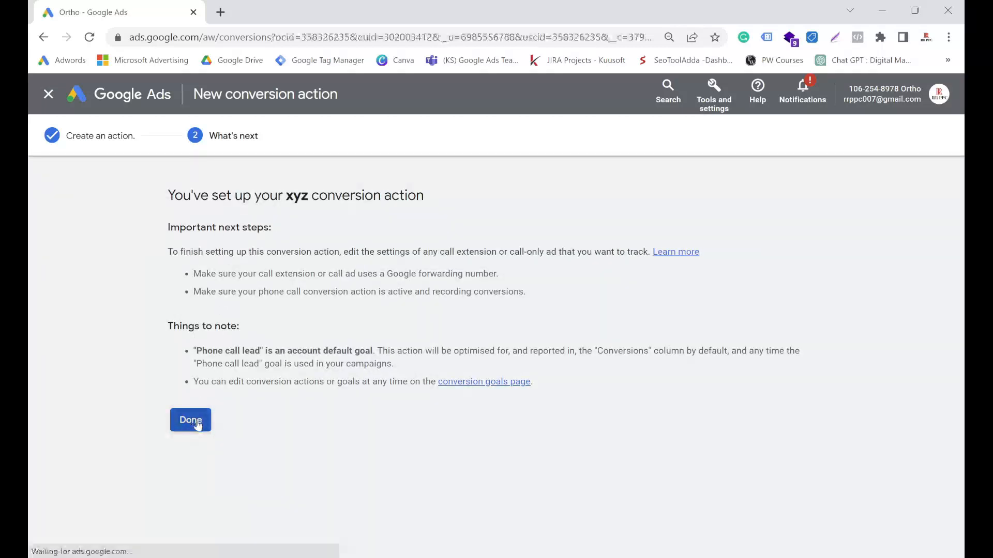
scroll(243, 451, "down", 3)
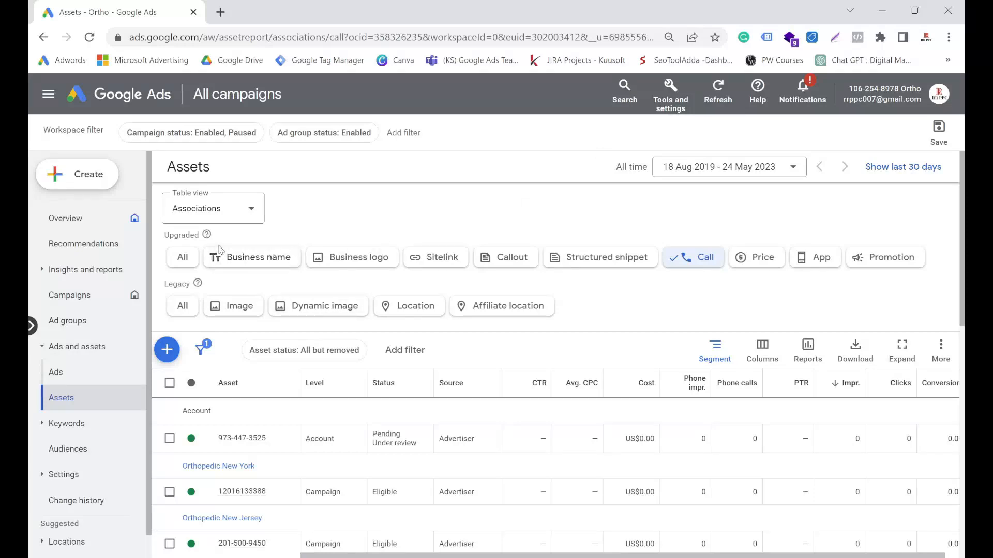
Step: Start a new account-level call asset for the United States and enter the business phone number
left_click(167, 349)
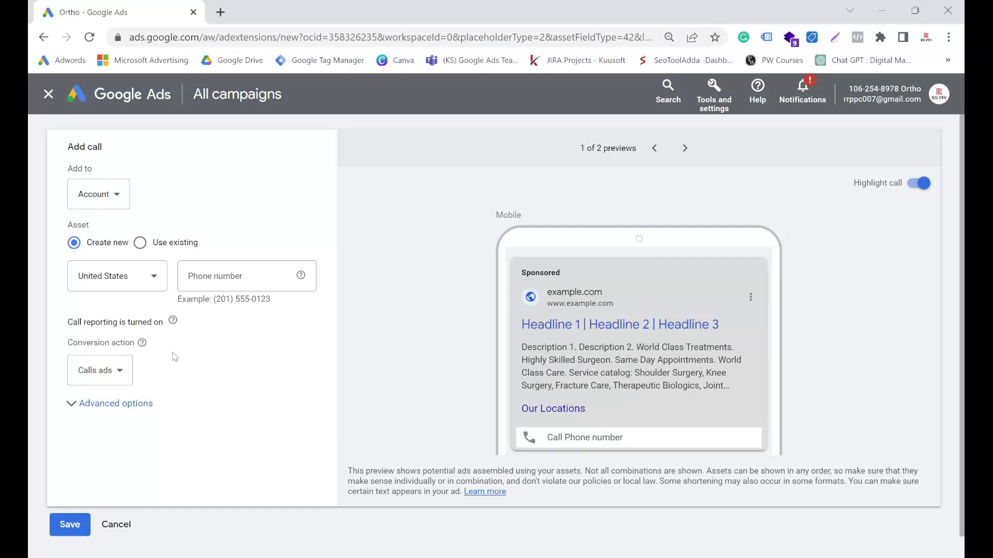
left_click(200, 278)
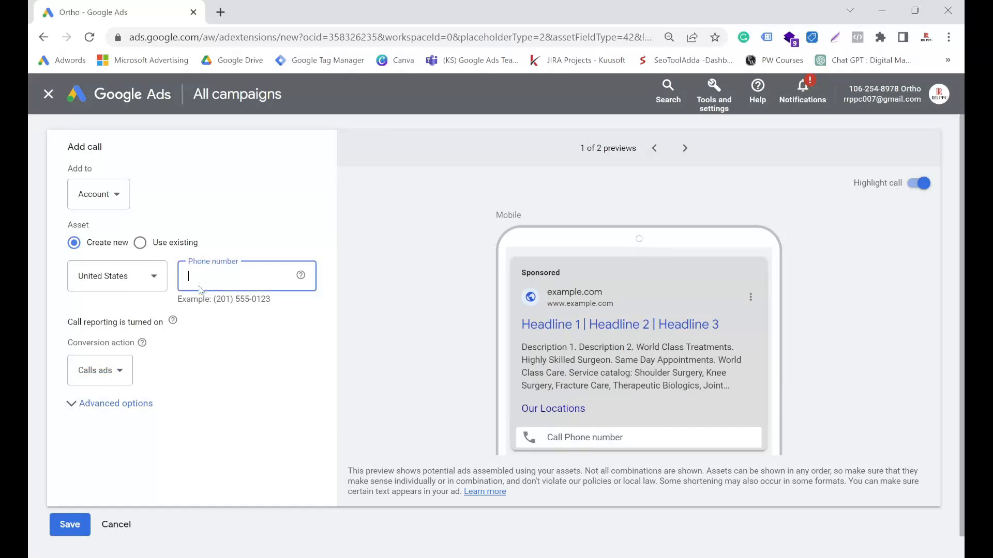
key("ctrl+v")
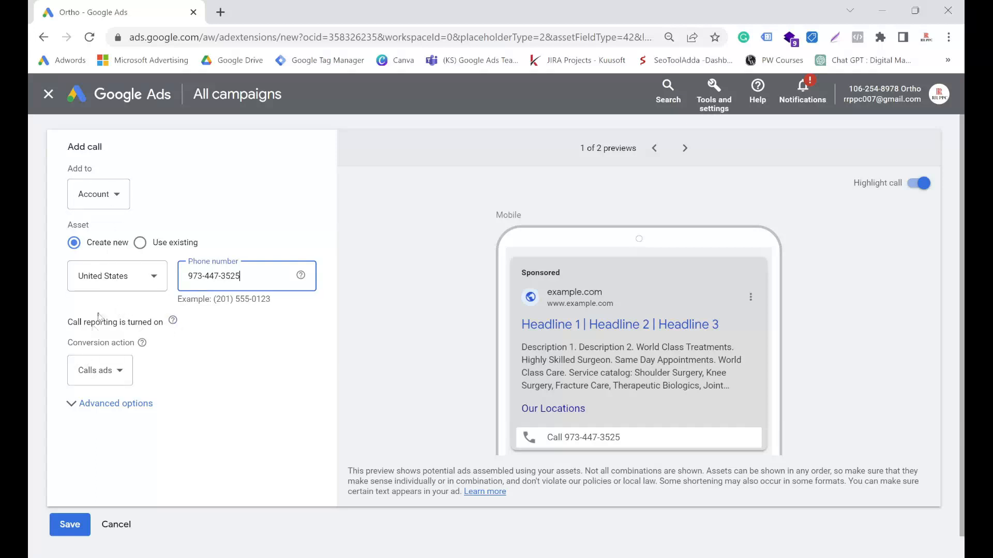
Step: Assign the xyz conversion action to the new call asset and save it
left_click_drag(69, 342, 152, 347)
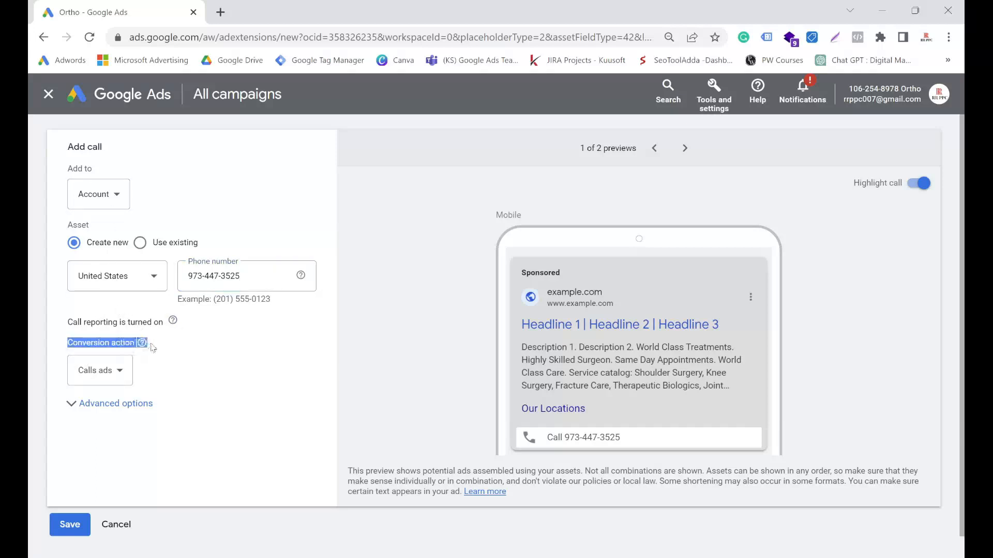
left_click(121, 370)
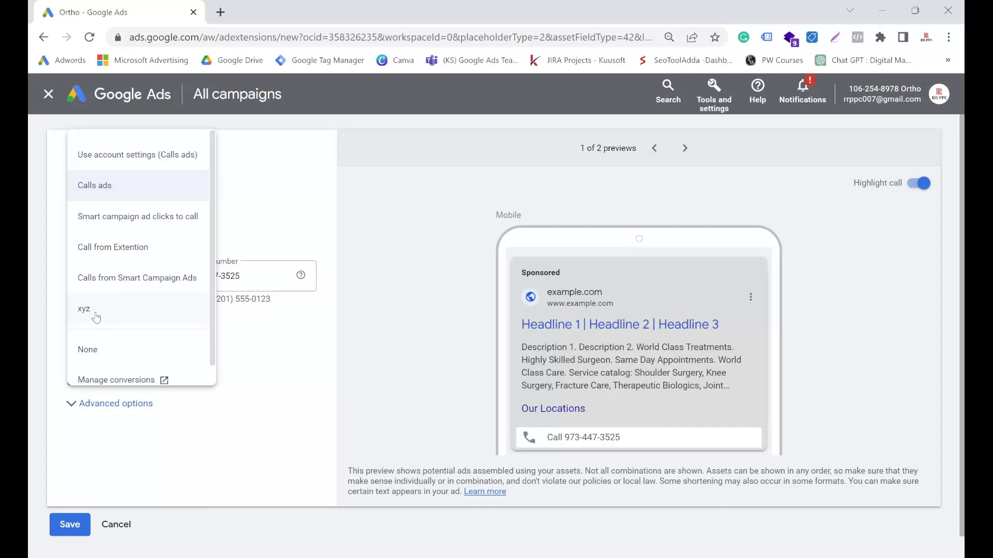
left_click(96, 317)
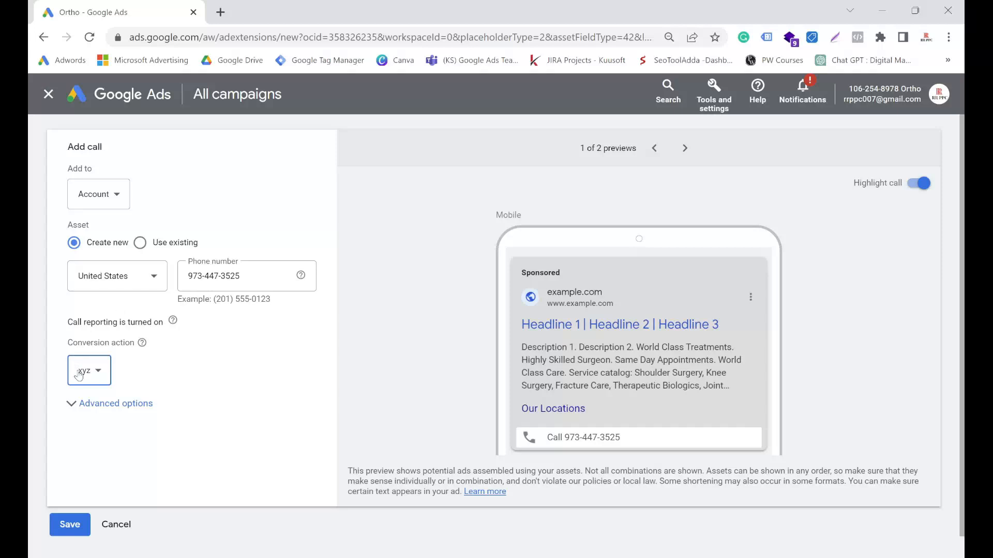
left_click(78, 533)
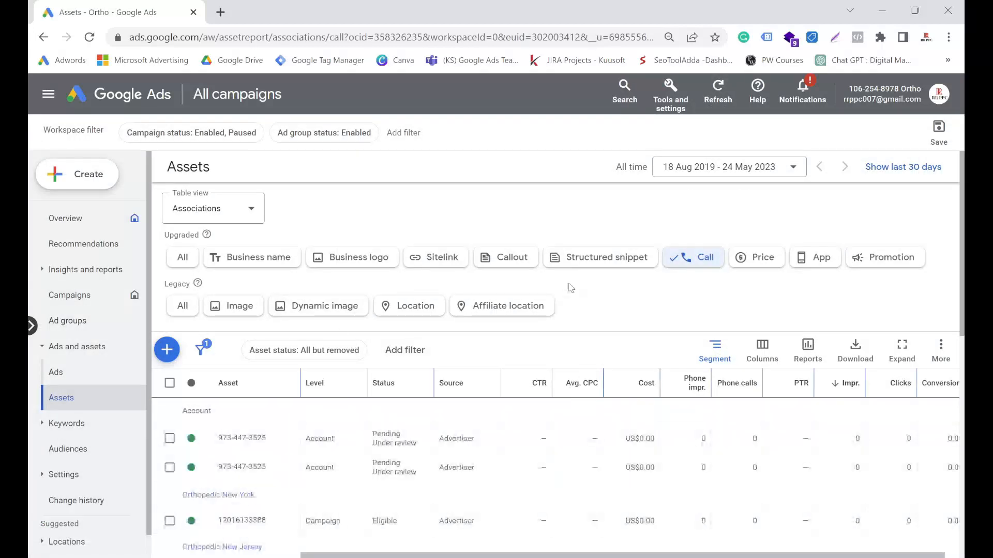
Step: Select the first account-level call asset and view the campaigns it can be added to, without adding it
scroll(362, 393, "down", 3)
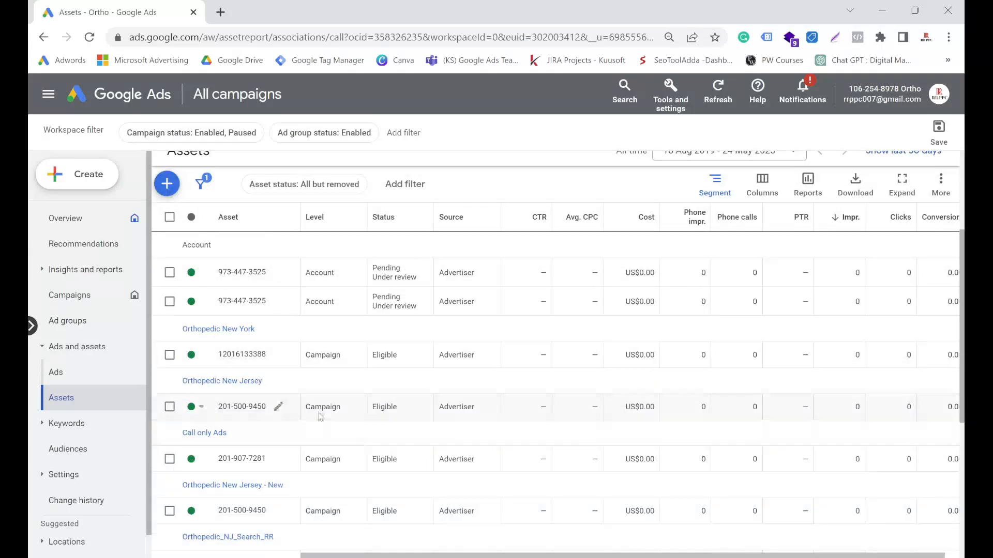
left_click(170, 272)
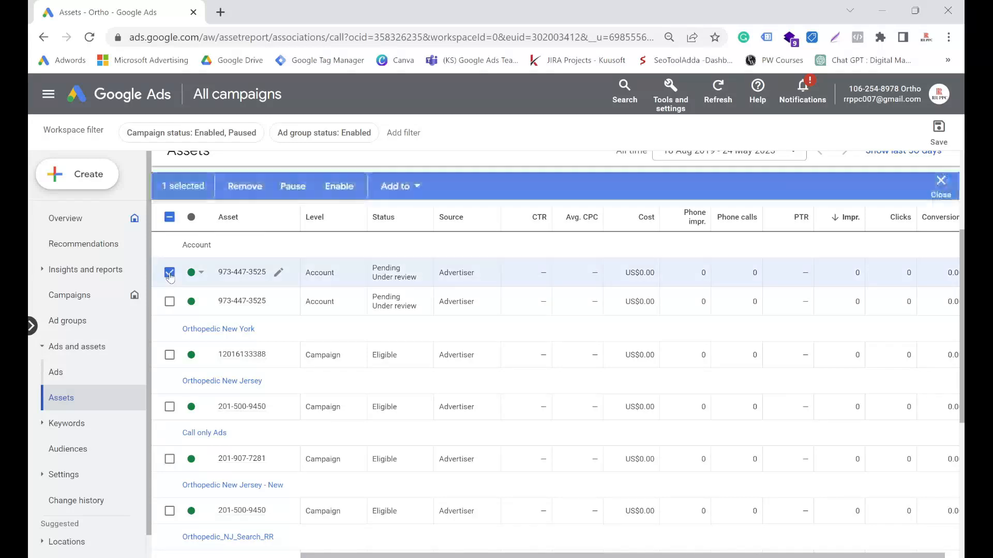
left_click(170, 274)
left_click(169, 274)
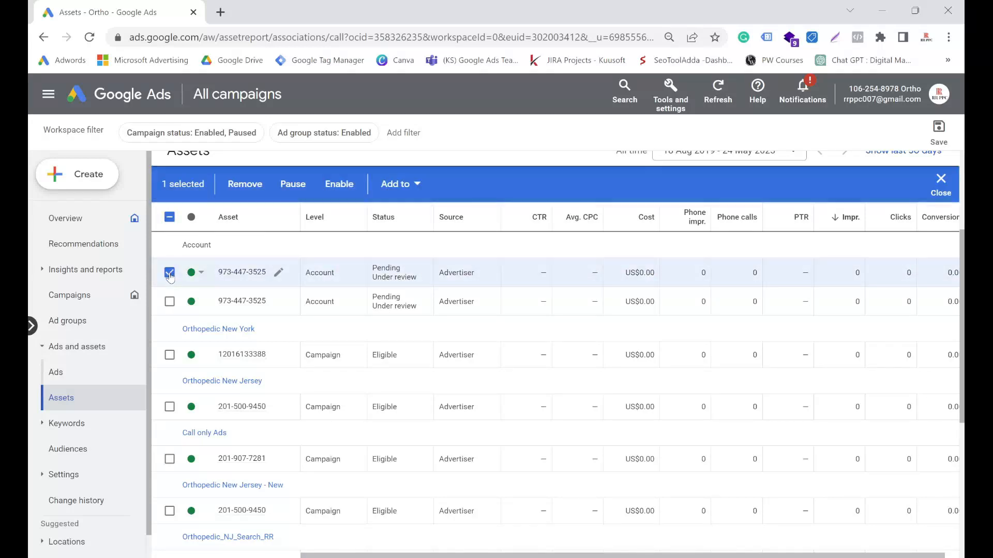
scroll(174, 310, "up", 3)
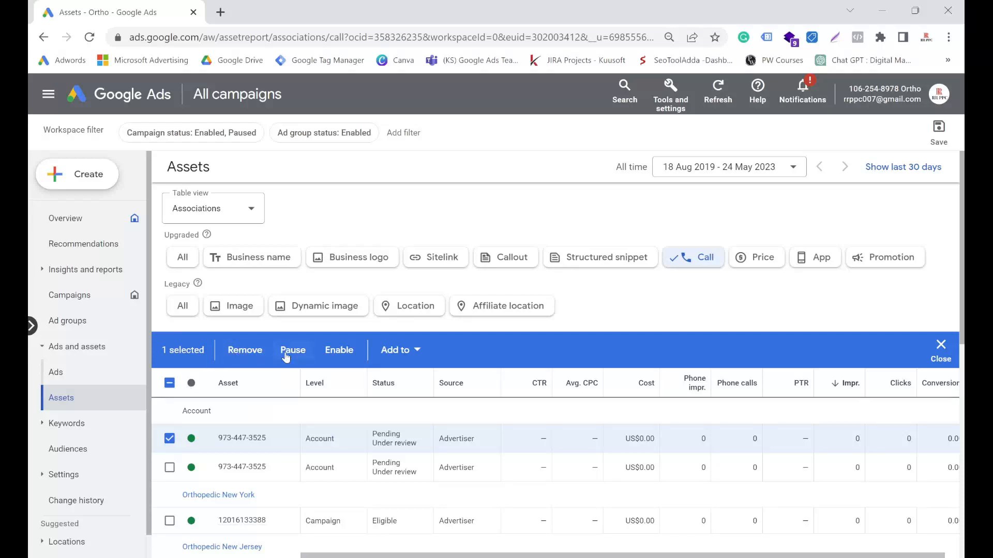
left_click(396, 357)
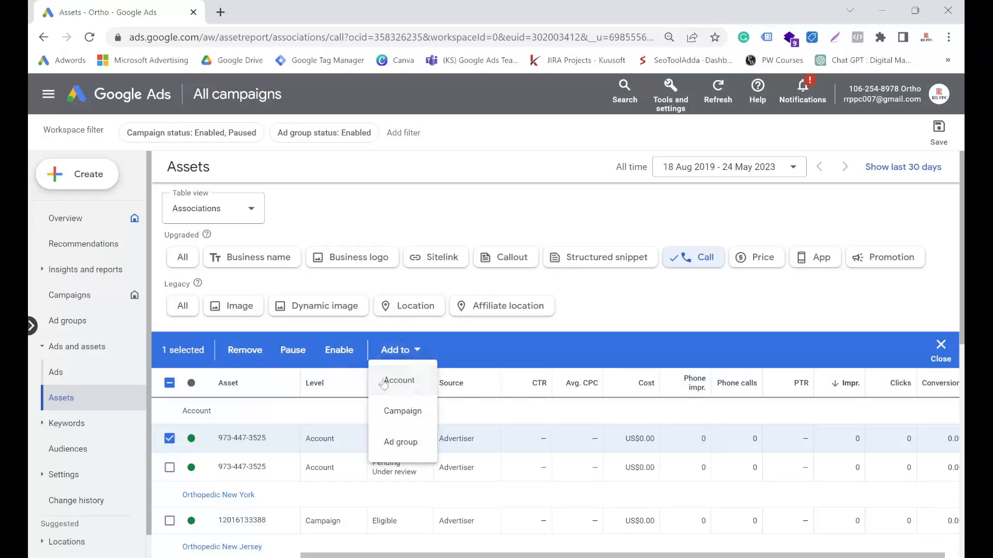
left_click(405, 412)
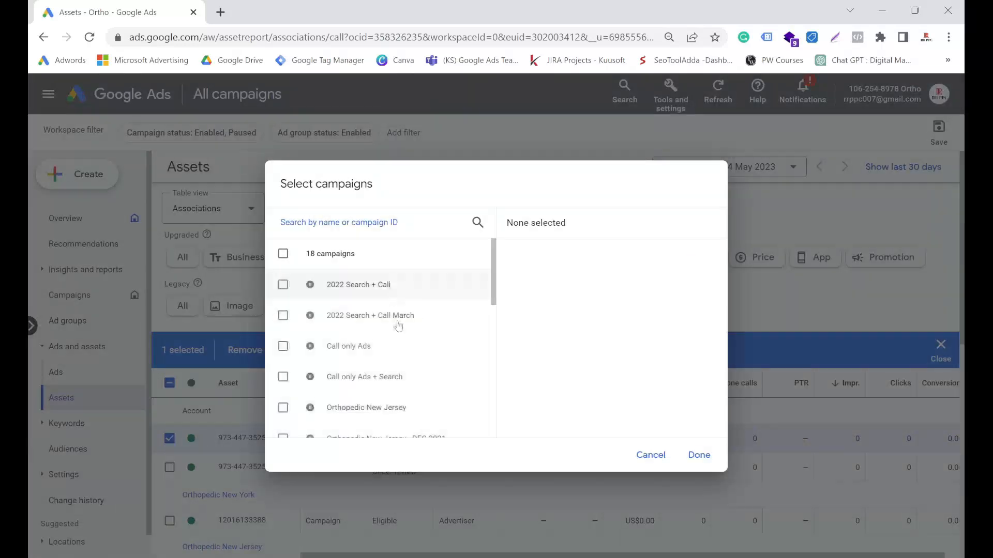
left_click(649, 455)
Step: Try to add the selected call asset to the Orthopedic Surgeon ad group of the 2022 Search + Call campaign
left_click(404, 357)
left_click(400, 426)
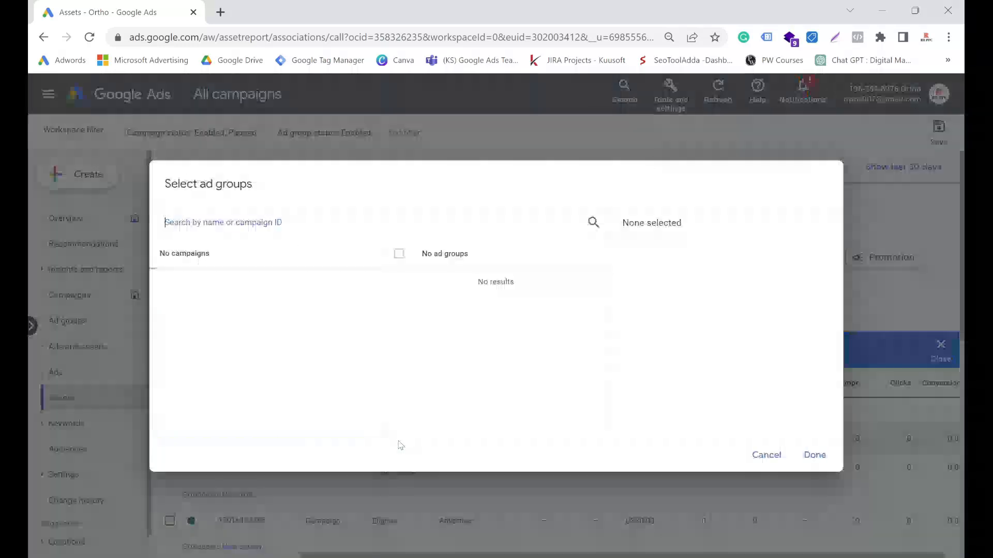
scroll(283, 326, "down", 5)
scroll(282, 331, "up", 5)
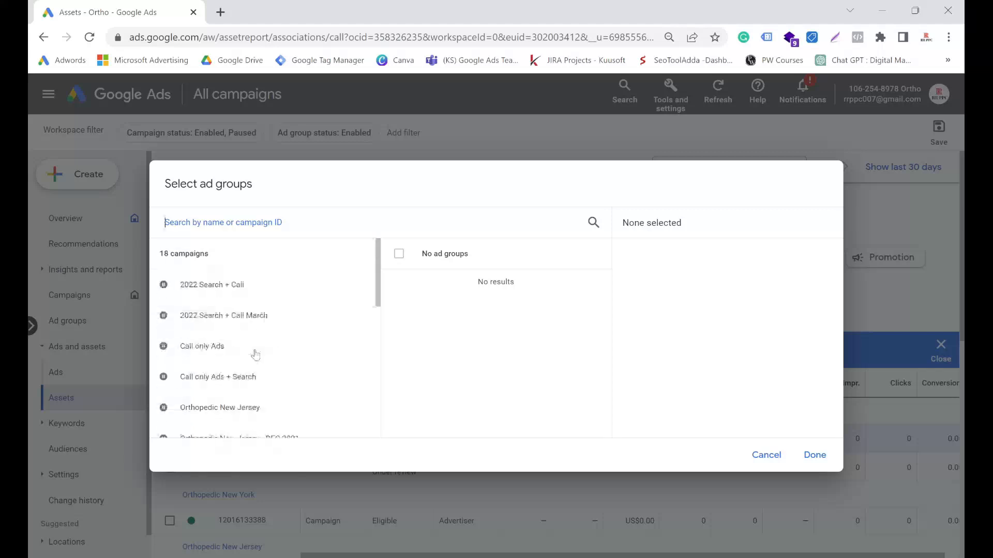
left_click(228, 290)
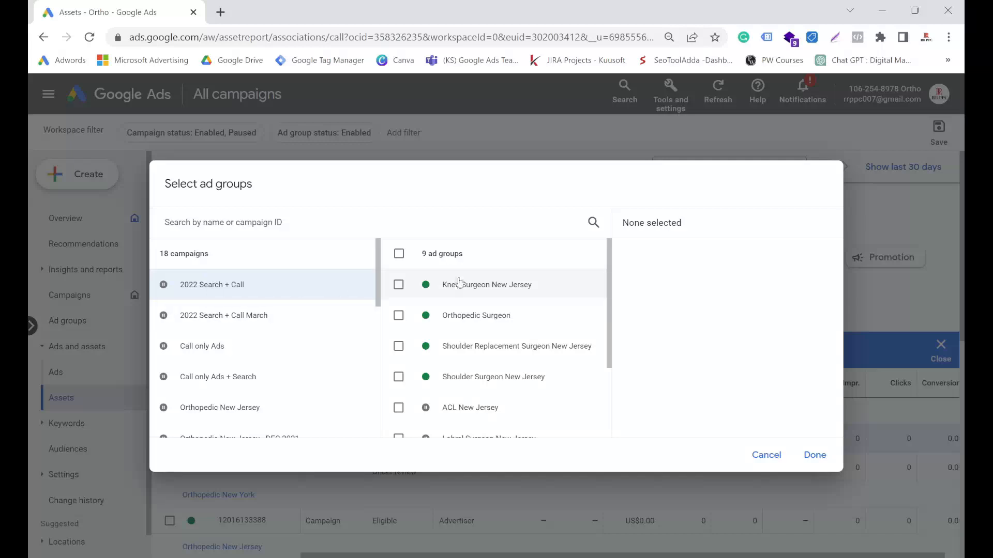
scroll(445, 282, "down", 3)
scroll(461, 368, "up", 3)
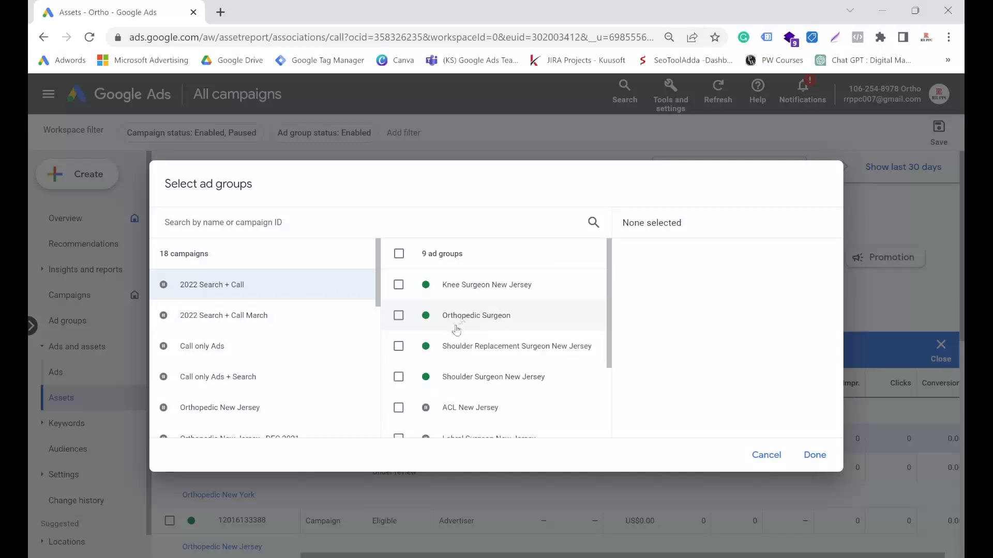
left_click(399, 316)
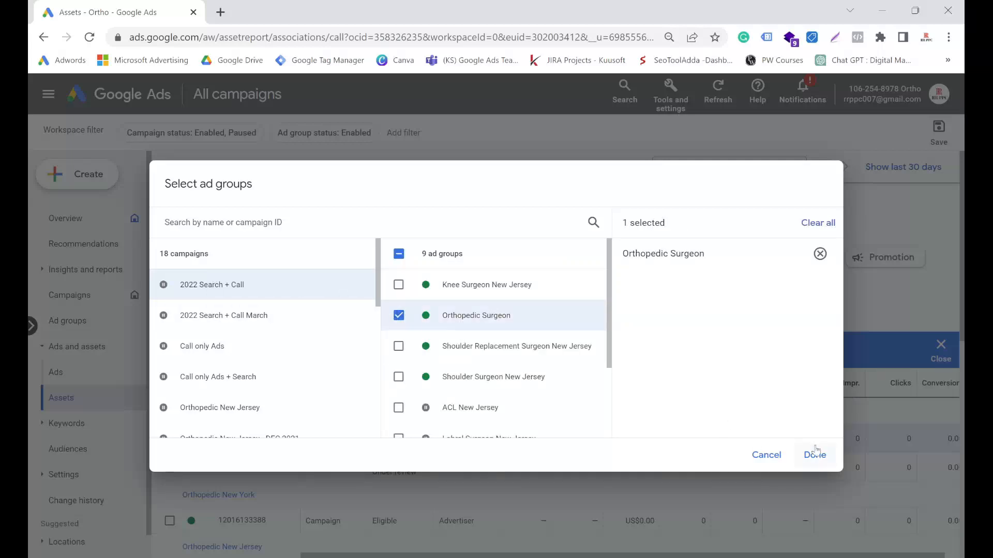
left_click(767, 455)
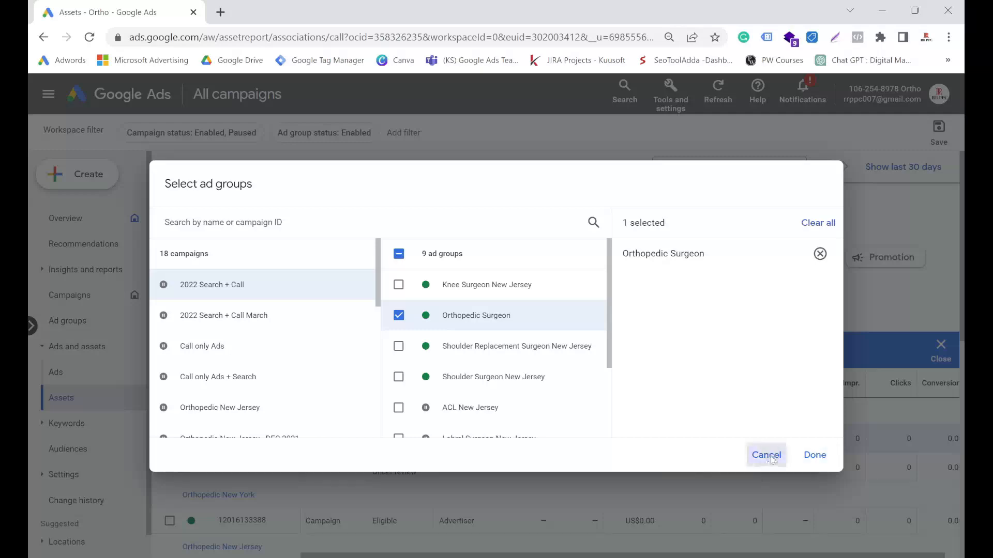
scroll(385, 365, "down", 5)
scroll(385, 365, "up", 10)
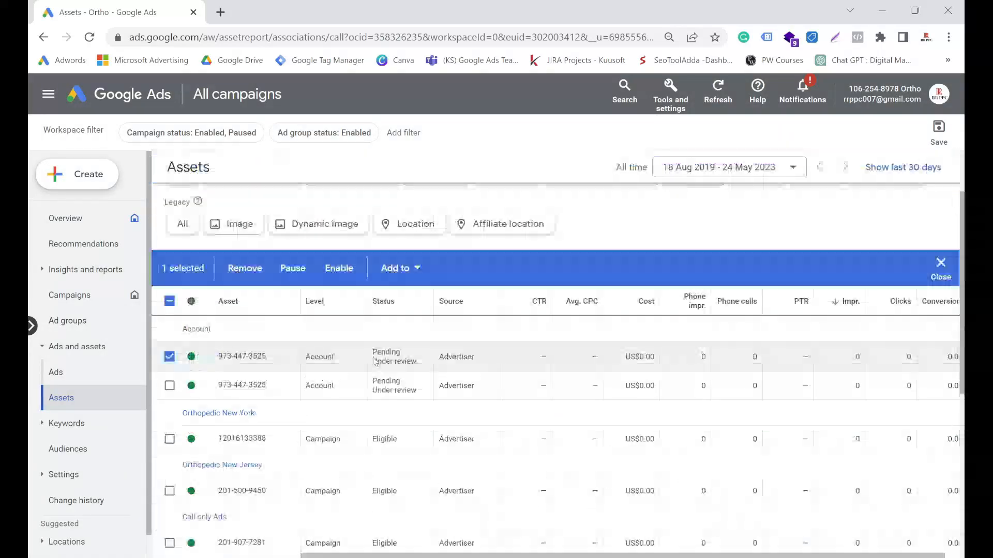